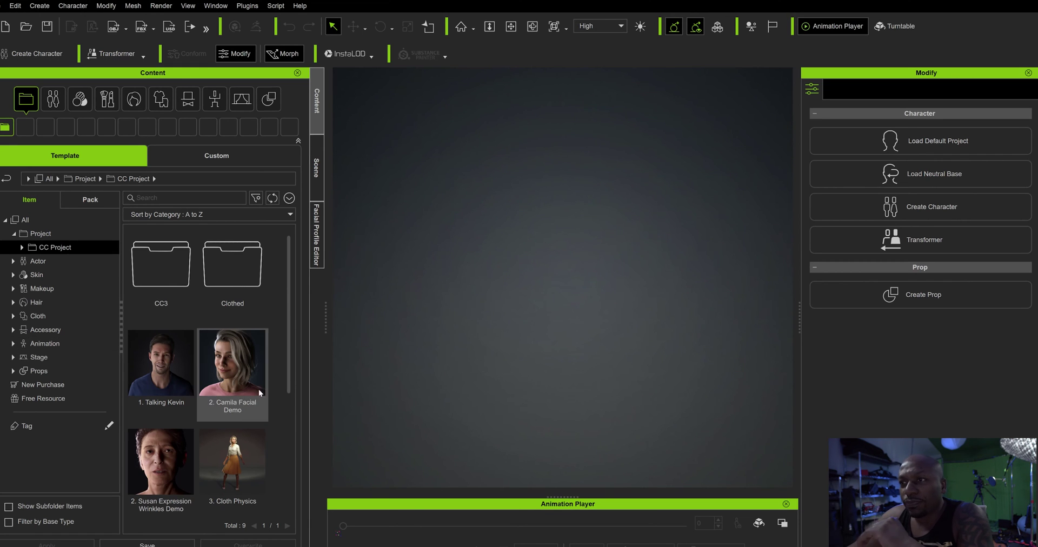
Switch the Content library to Pack view and browse the MakarToons - The Dudes pack
left_click(81, 200)
left_click_drag(285, 252, 300, 273)
left_click(151, 406)
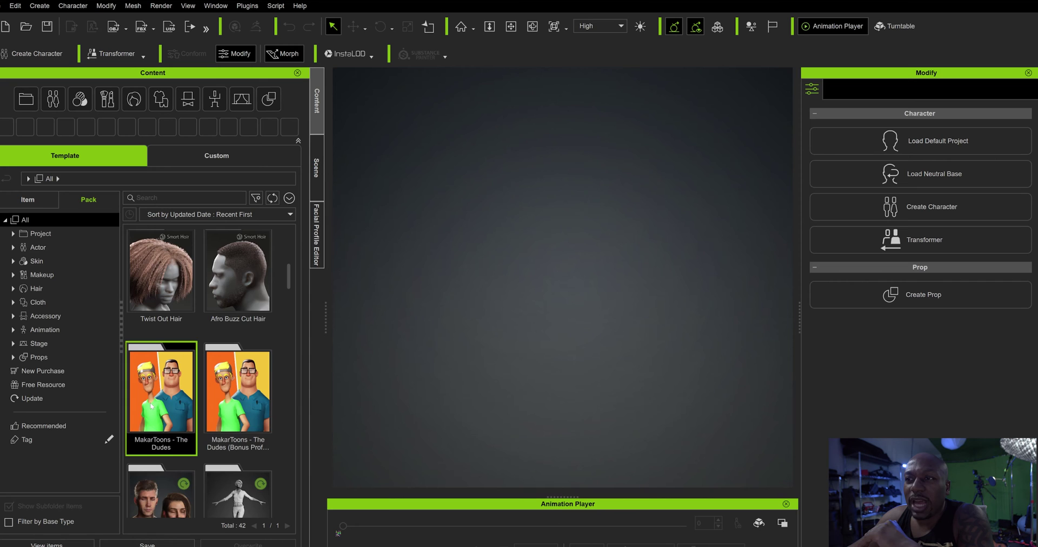
double_click(156, 445)
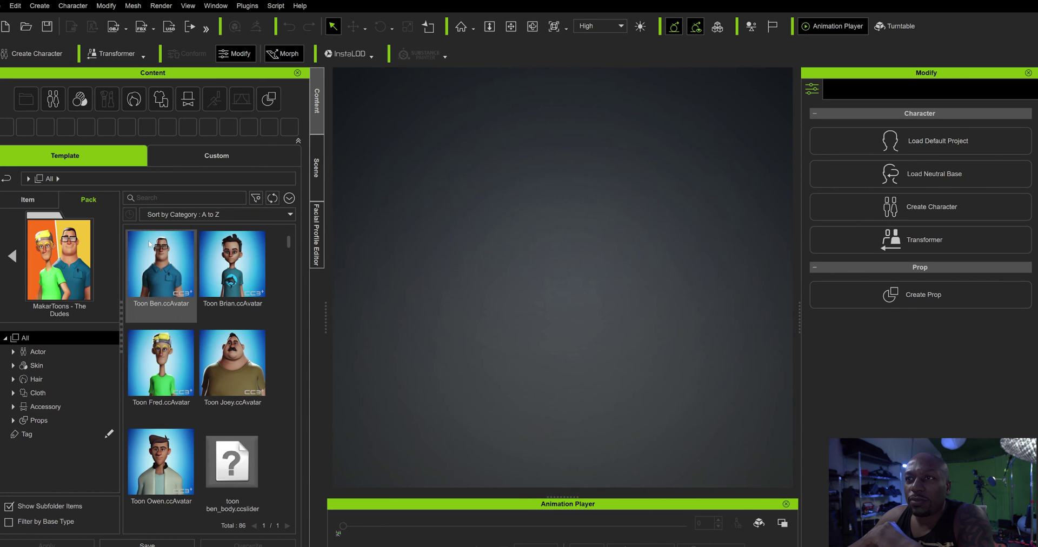
left_click(12, 256)
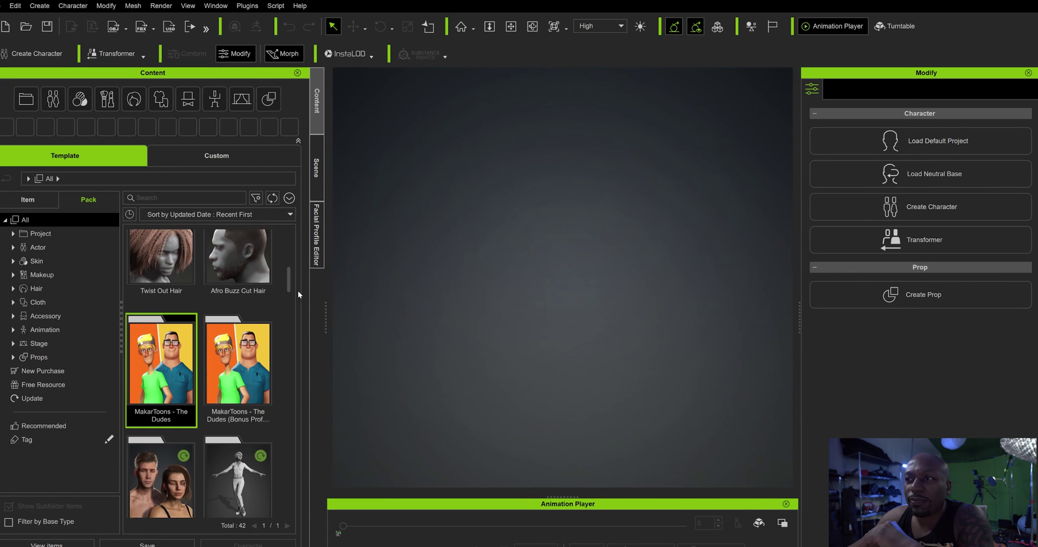
Open the Kids&Teens on Campus pack and load Jimmy.ccavatar into the scene
left_click_drag(290, 282, 293, 430)
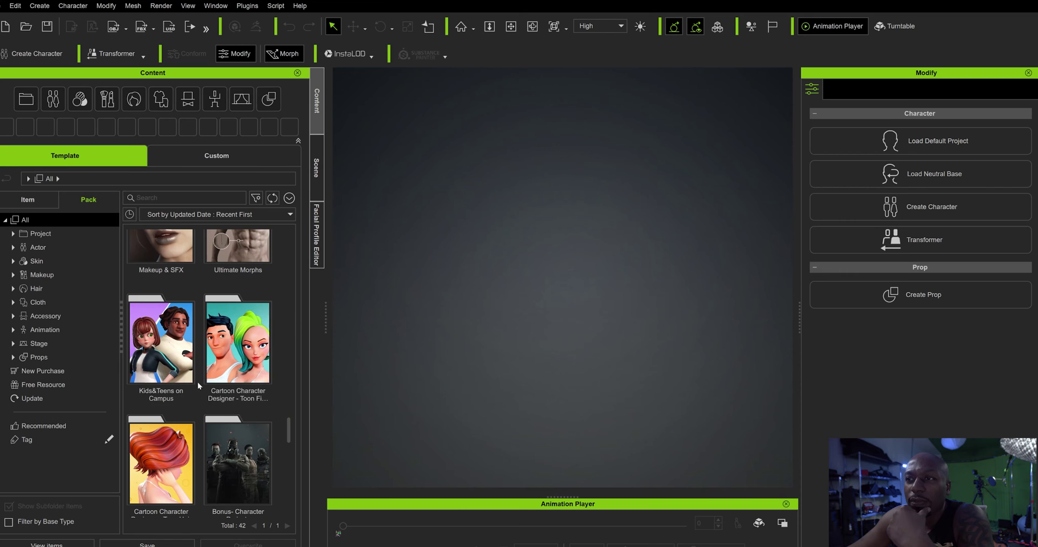
double_click(158, 352)
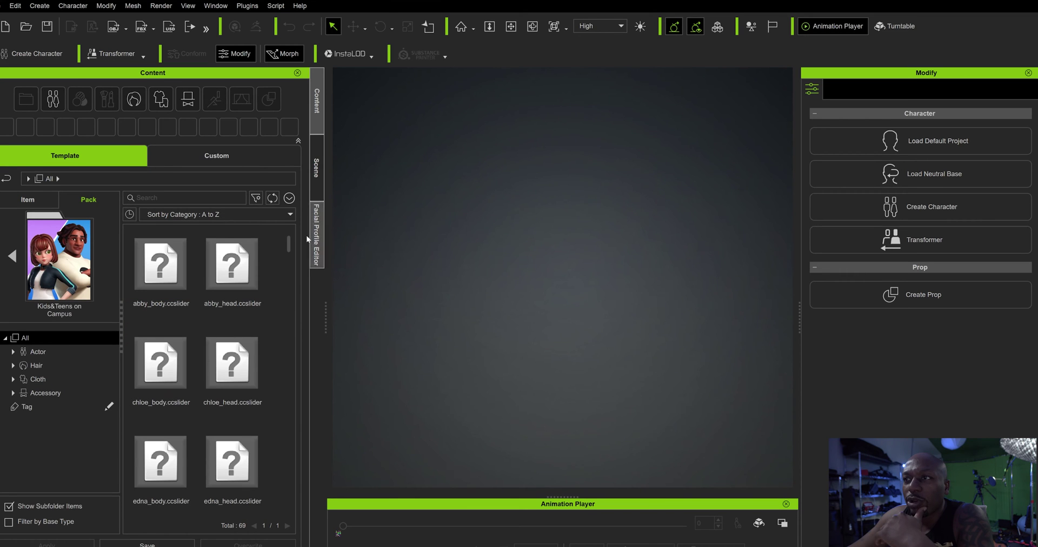
left_click_drag(289, 243, 256, 502)
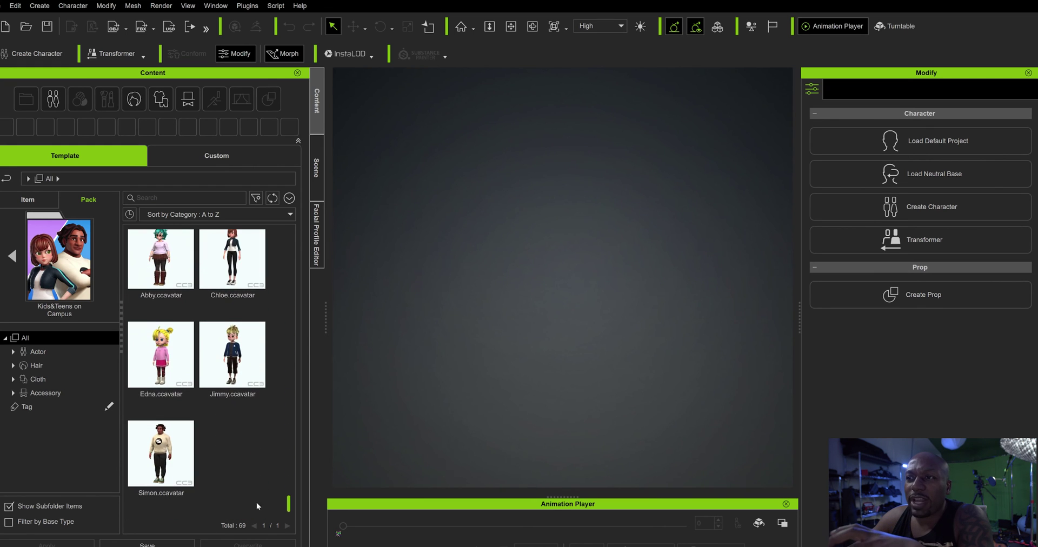
double_click(232, 346)
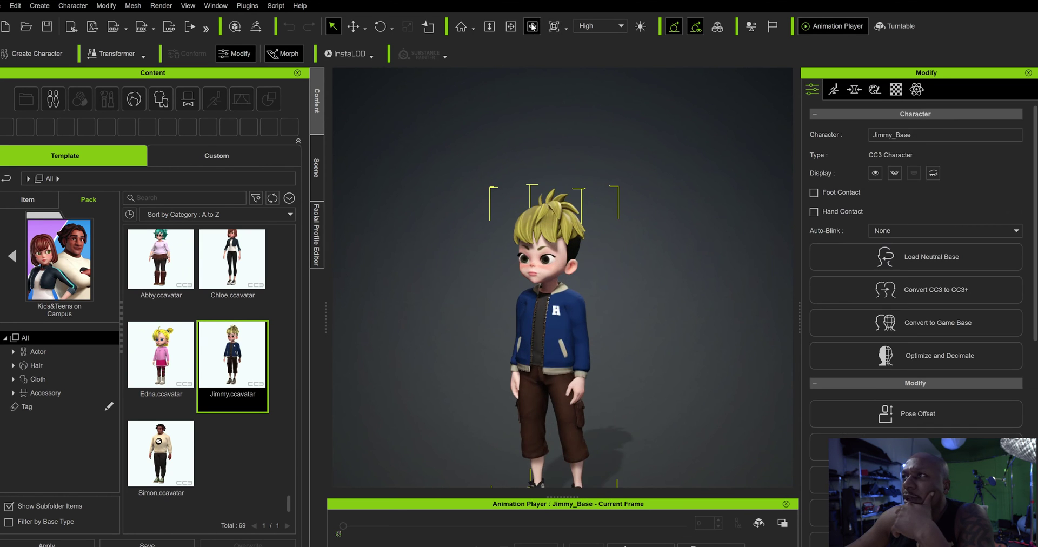
Pan and orbit the camera to inspect Jimmy from the front, side and profile
left_click(511, 26)
left_click_drag(658, 290, 679, 184)
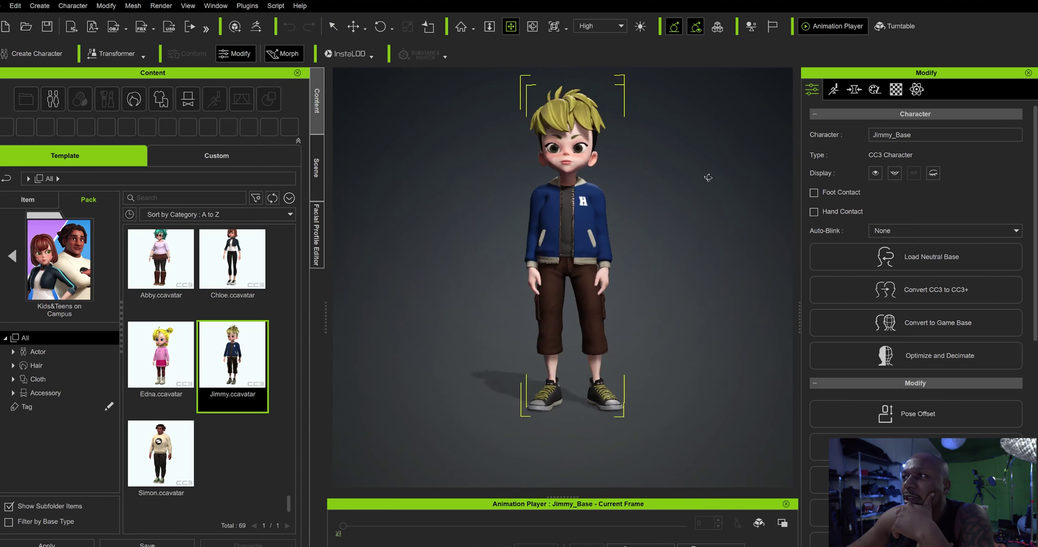
right_click_drag(679, 184, 576, 236)
left_click_drag(575, 236, 568, 266)
right_click_drag(567, 266, 766, 231)
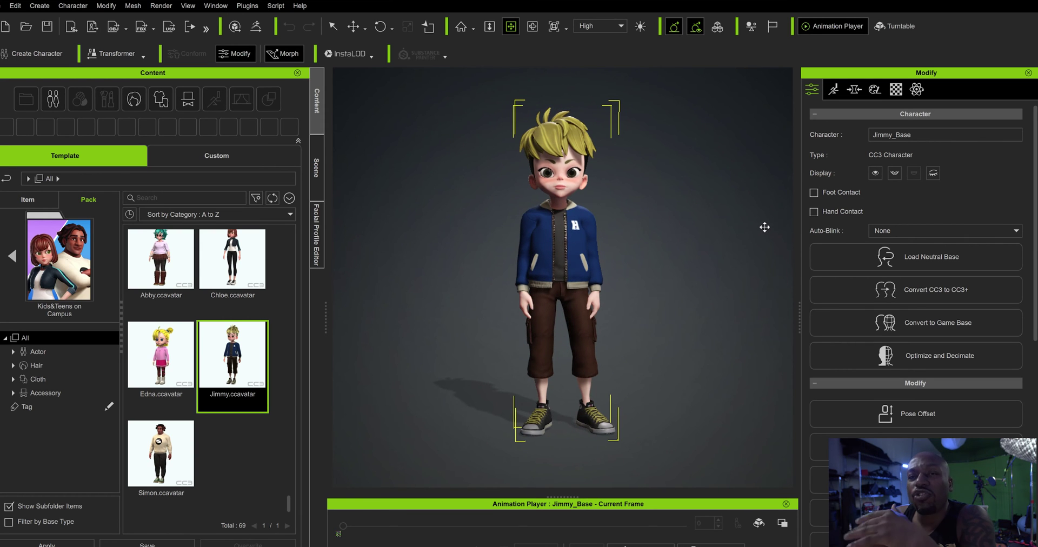
right_click_drag(753, 225, 578, 270)
left_click_drag(579, 264, 619, 239)
right_click_drag(606, 243, 411, 238)
right_click_drag(486, 247, 686, 248)
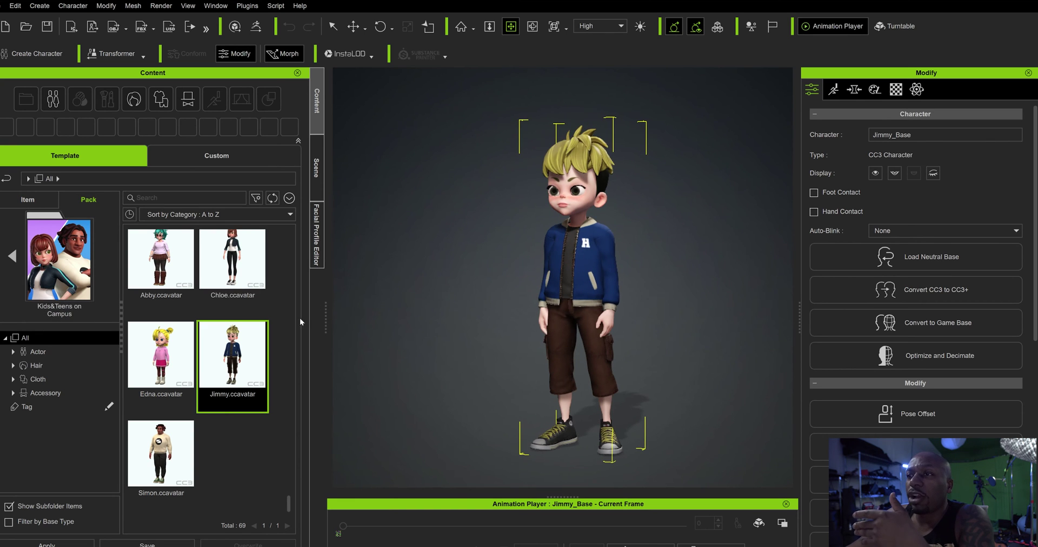
Scroll the Content grid to Jimmy_Shoes and Simon_Shoes, then select Jimmy's left shoe
scroll(239, 387, "up", 8)
scroll(240, 391, "up", 3)
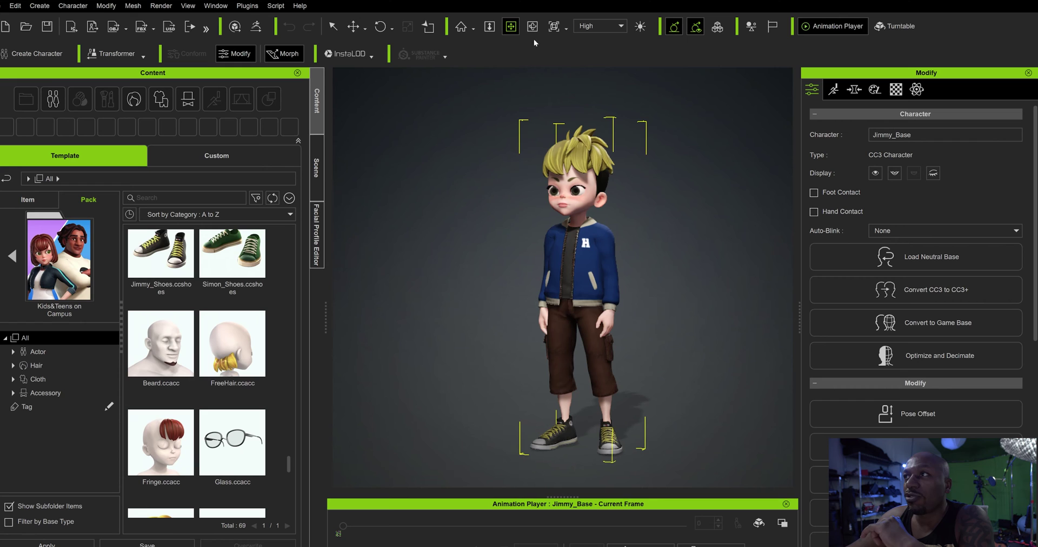
left_click(511, 28)
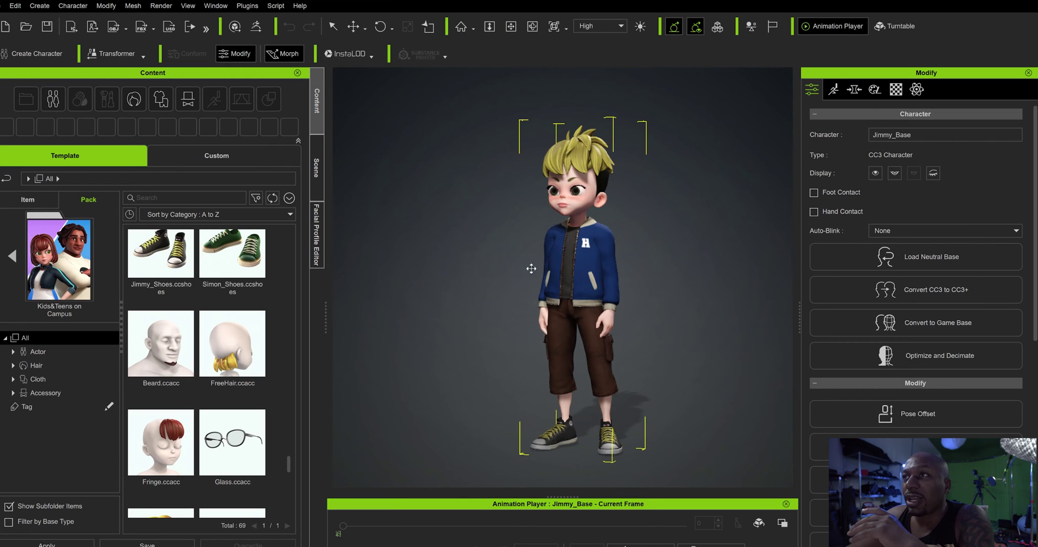
left_click(333, 26)
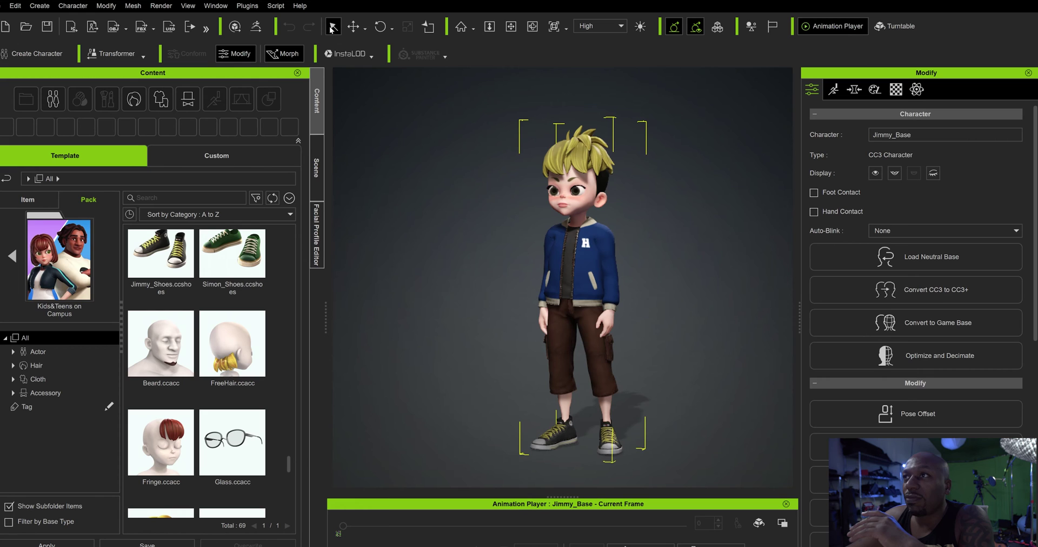
left_click(548, 447)
Pick Shoes from the overlap list and delete Jimmy's black-and-yellow sneakers
left_click(547, 445)
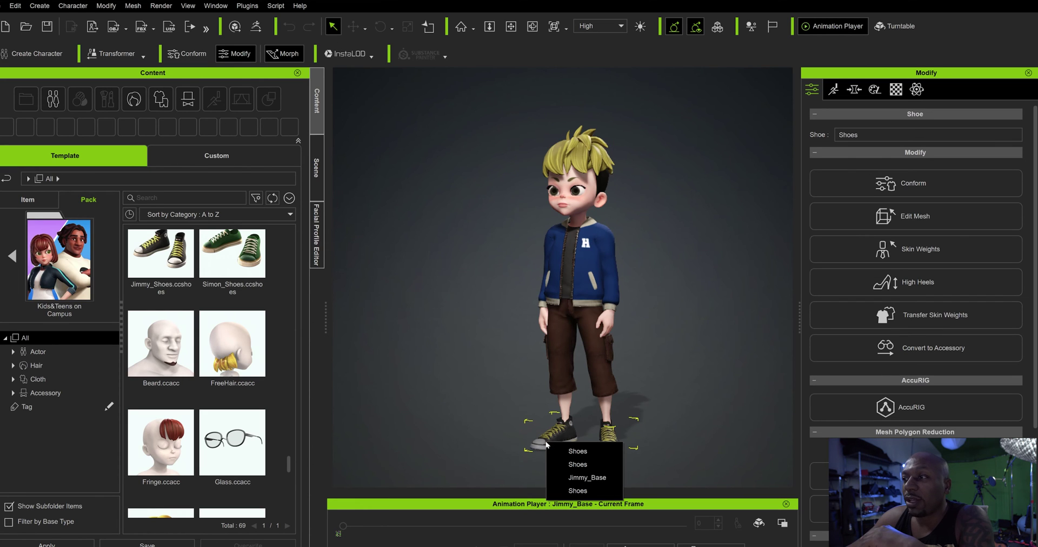
left_click(549, 433)
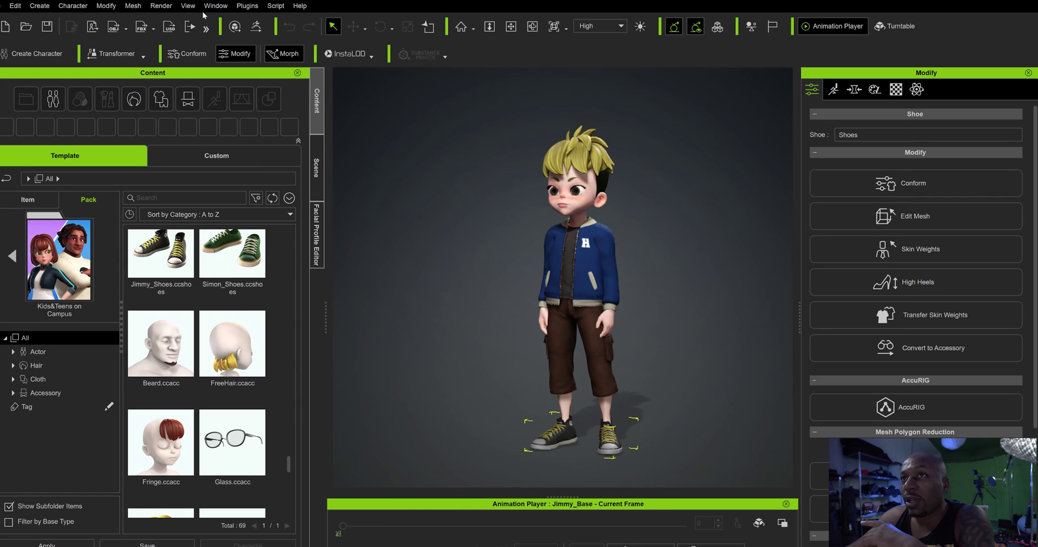
left_click(22, 6)
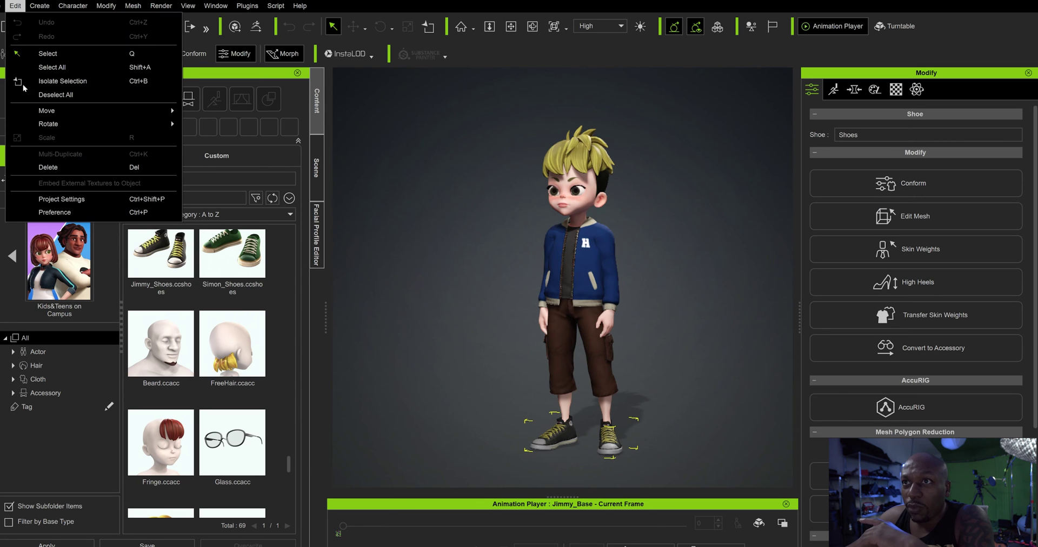
left_click(33, 167)
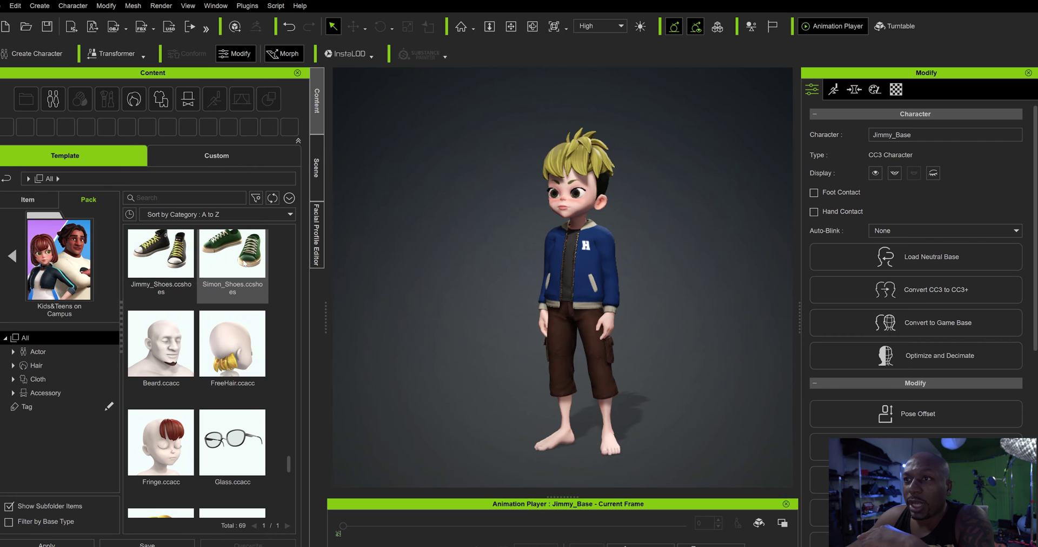
Drag Simon_Shoes.ccshoes onto Jimmy to give him the green shoes
left_click_drag(243, 263, 560, 435)
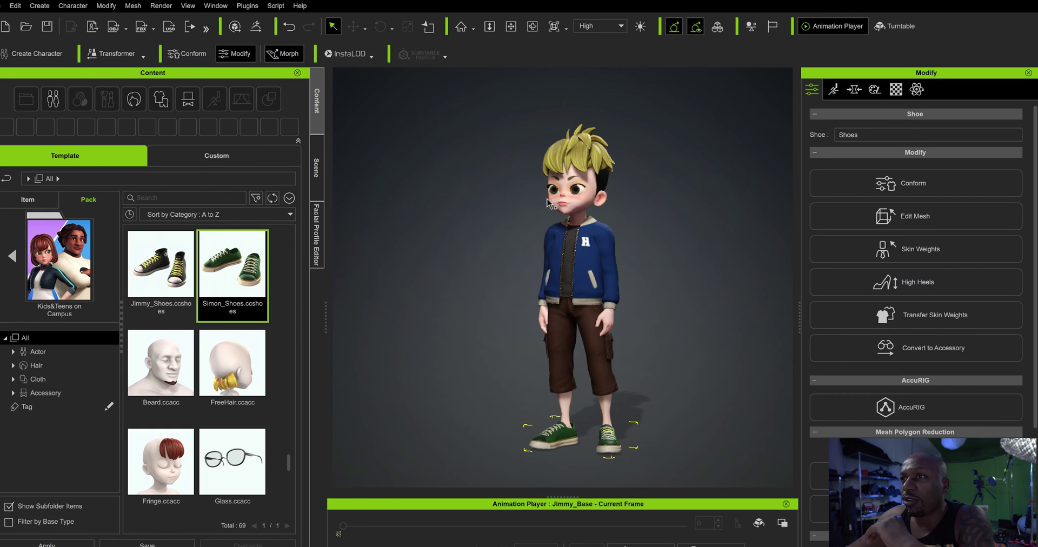
scroll(162, 351, "up", 3)
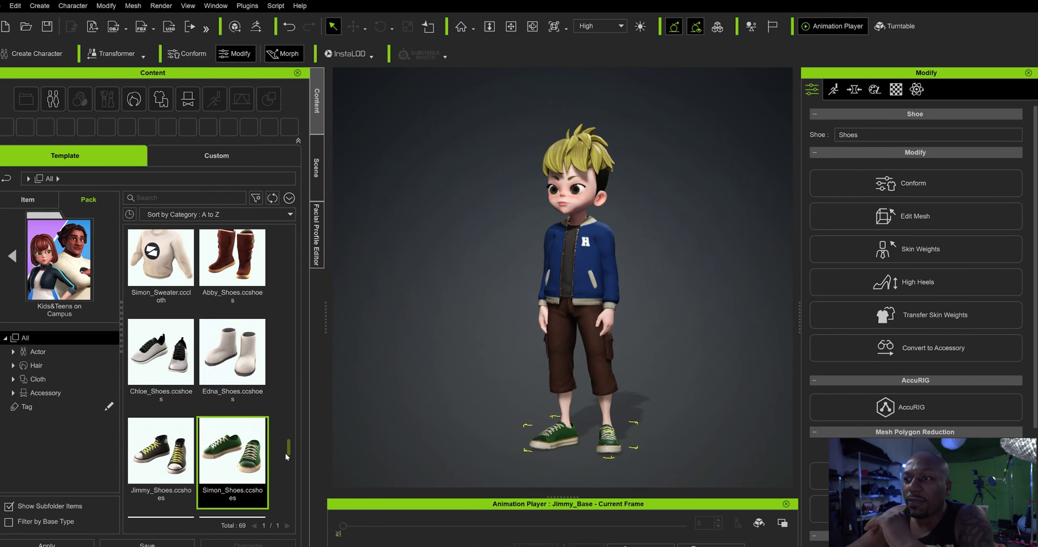
left_click_drag(290, 449, 346, 270)
scroll(537, 254, "up", 1)
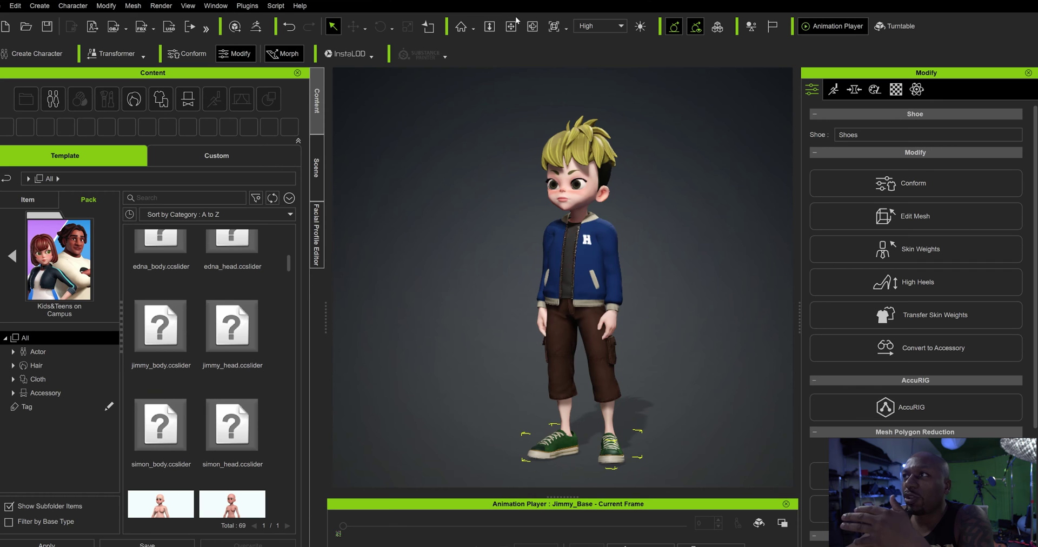
Orbit to check the green shoes from the side, then return to the pack list
left_click(510, 26)
scroll(514, 173, "up", 4)
right_click_drag(524, 274, 600, 268)
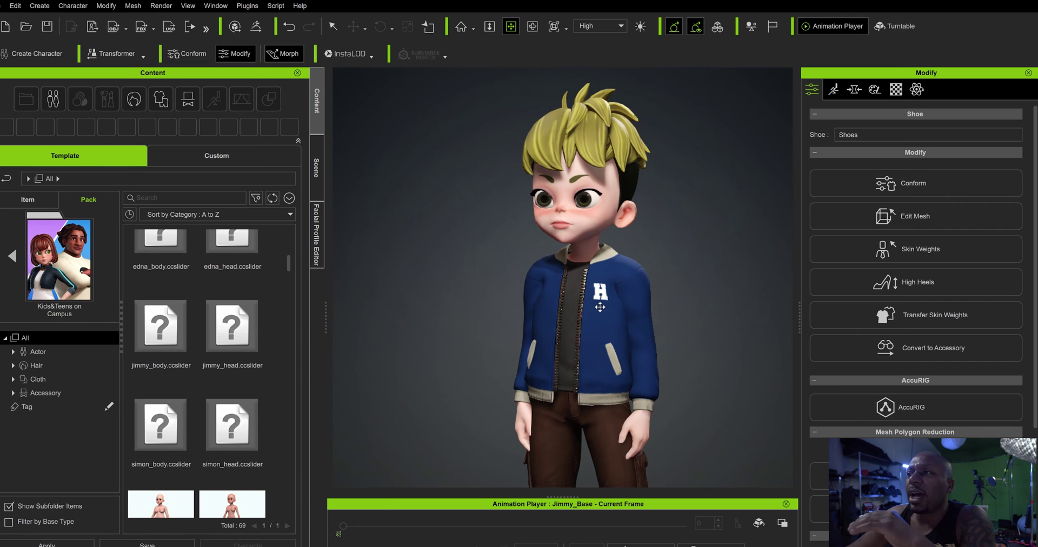
scroll(601, 307, "down", 5)
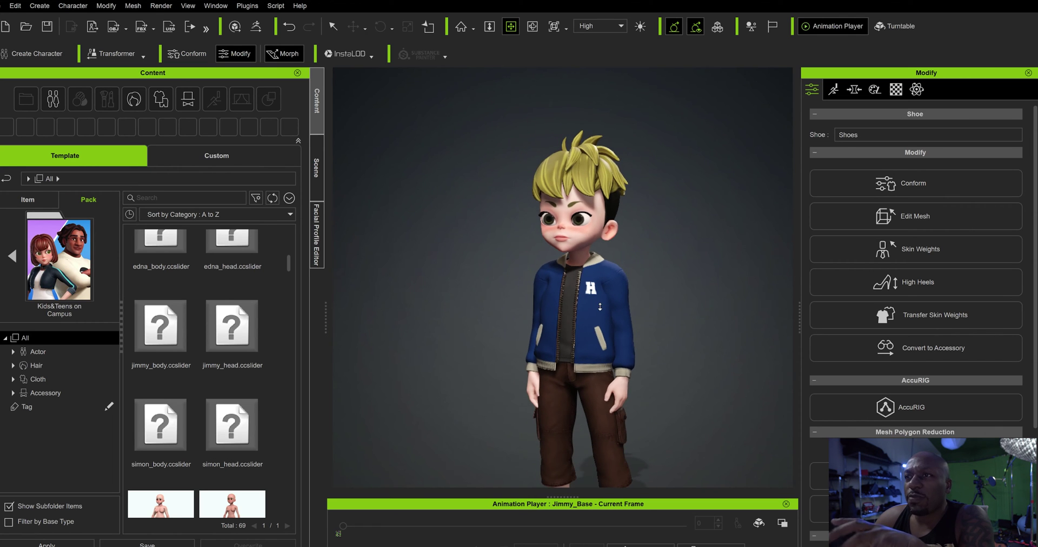
left_click(12, 256)
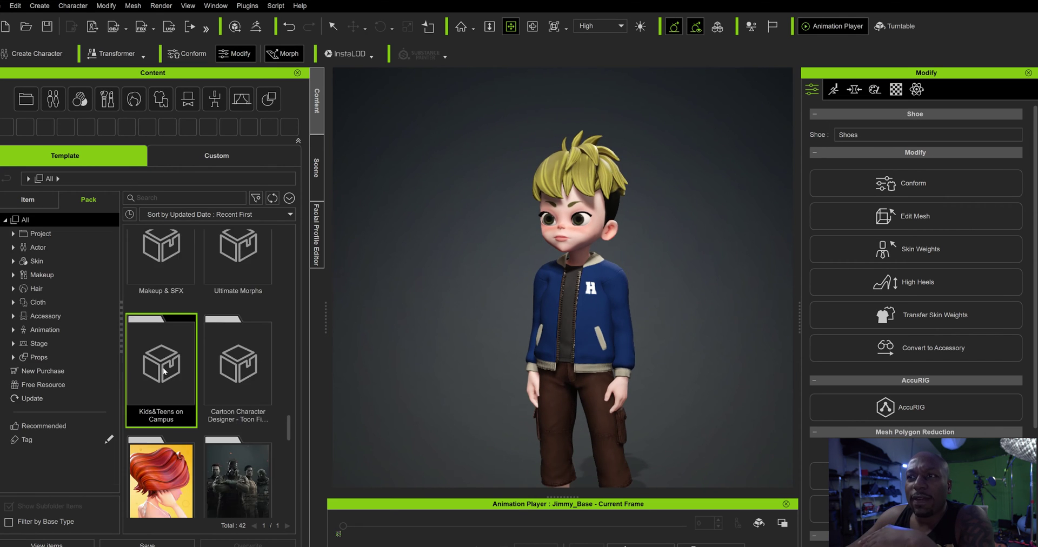
Open the Realistic Human Skin pack and drag Male Old B.ccSkin onto Jimmy, raising the CC3+ warning
left_click_drag(286, 431, 290, 404)
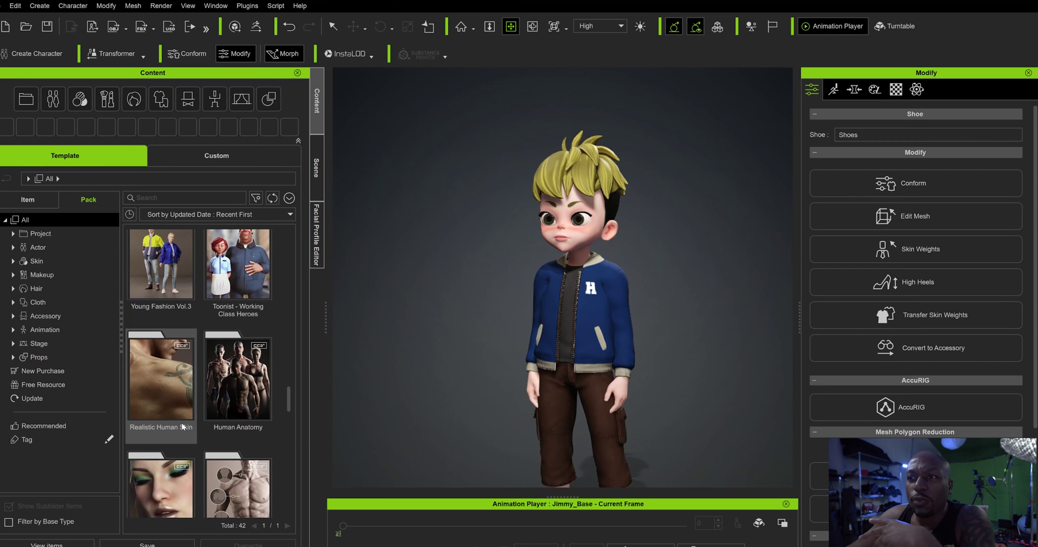
left_click(168, 400)
double_click(168, 400)
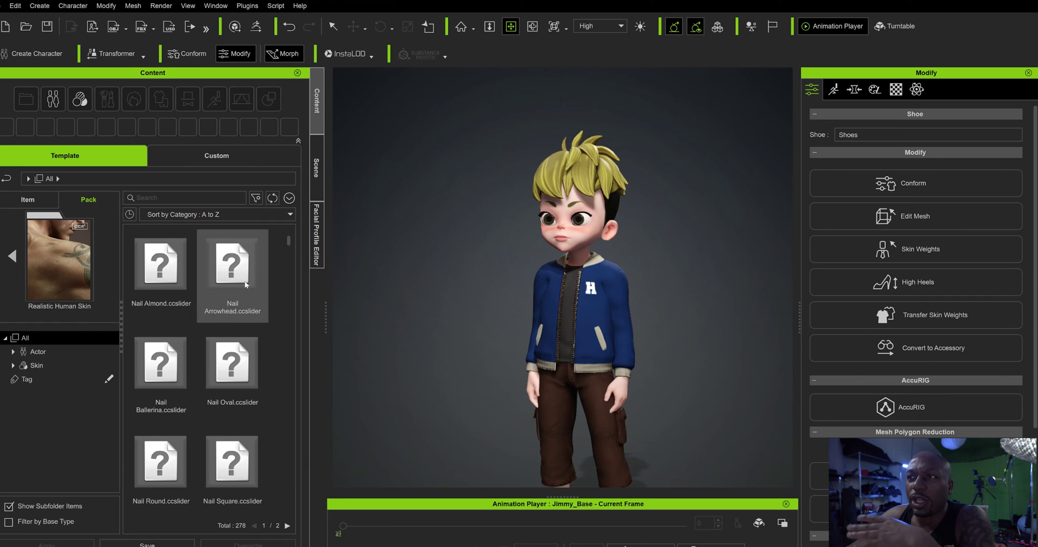
left_click_drag(287, 242, 299, 269)
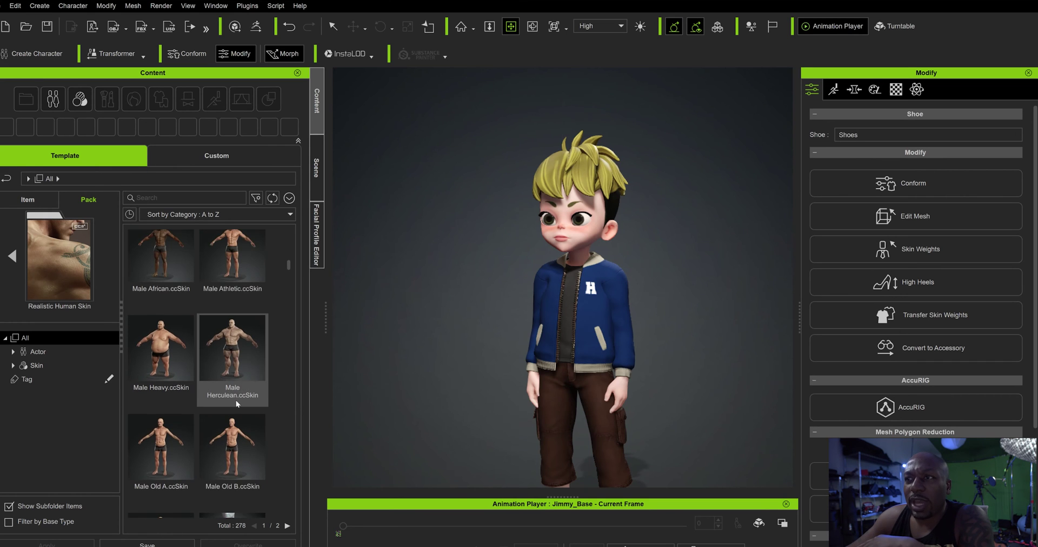
left_click(236, 400)
left_click_drag(547, 266, 579, 250)
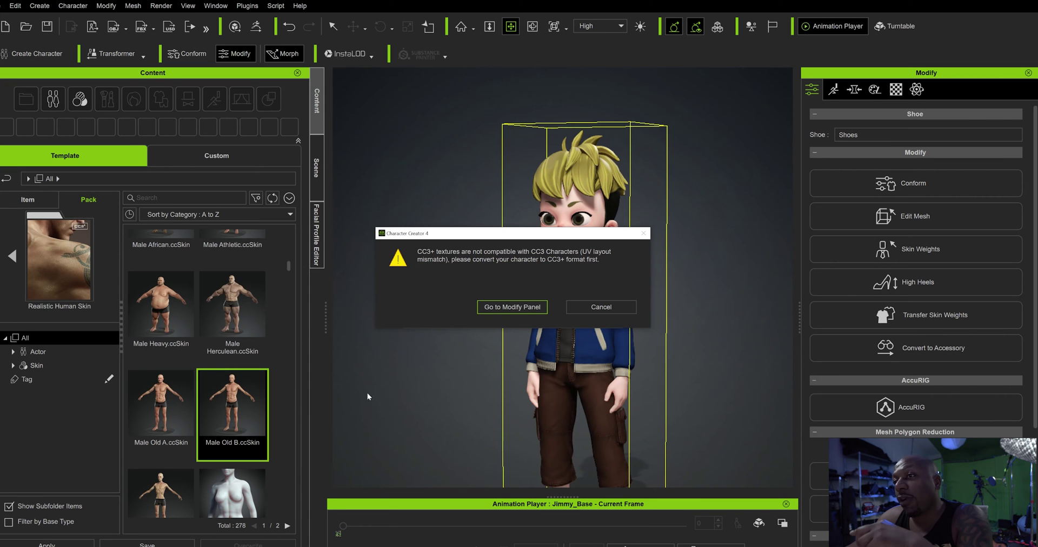
left_click(583, 307)
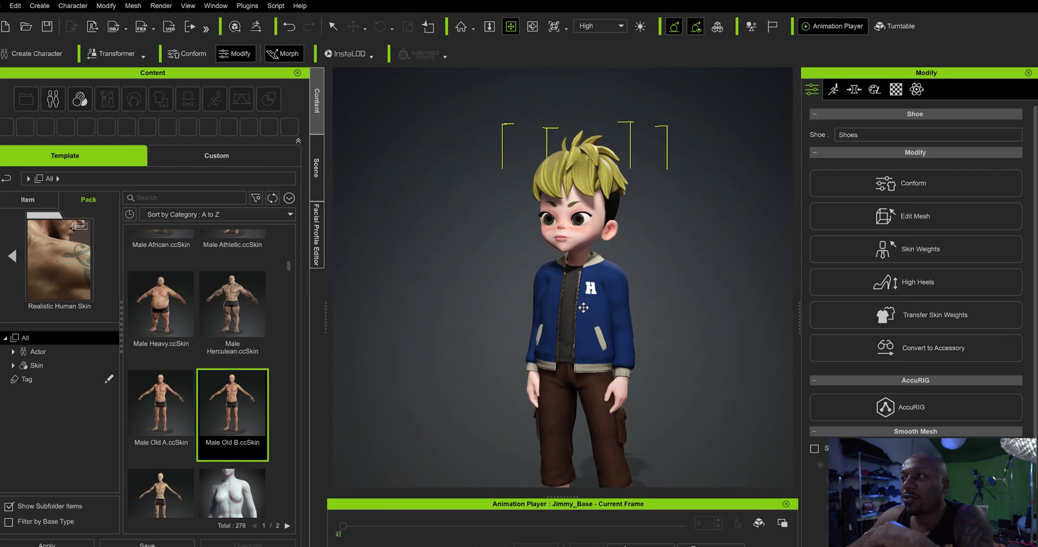
left_click(836, 93)
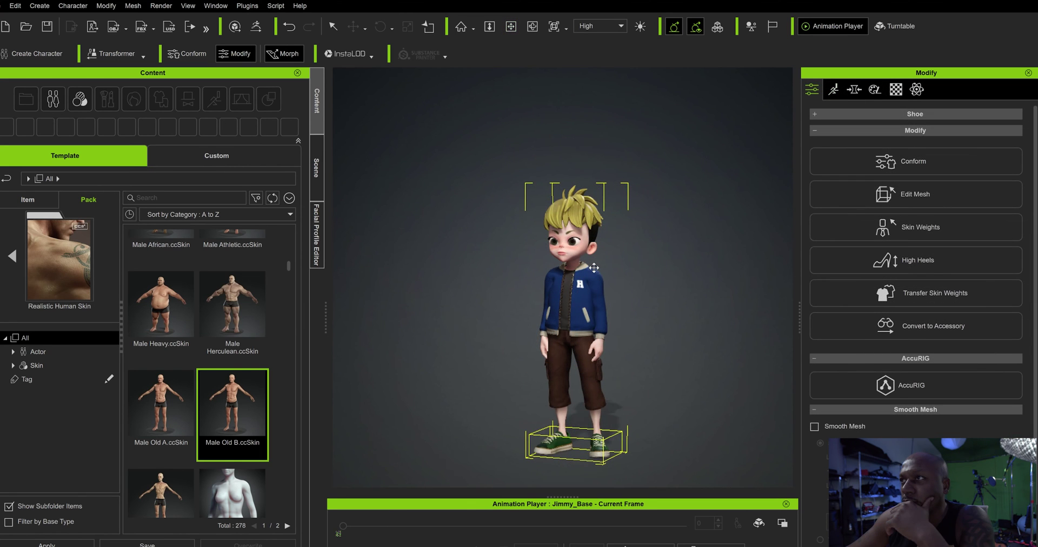
left_click(333, 26)
left_click(569, 288)
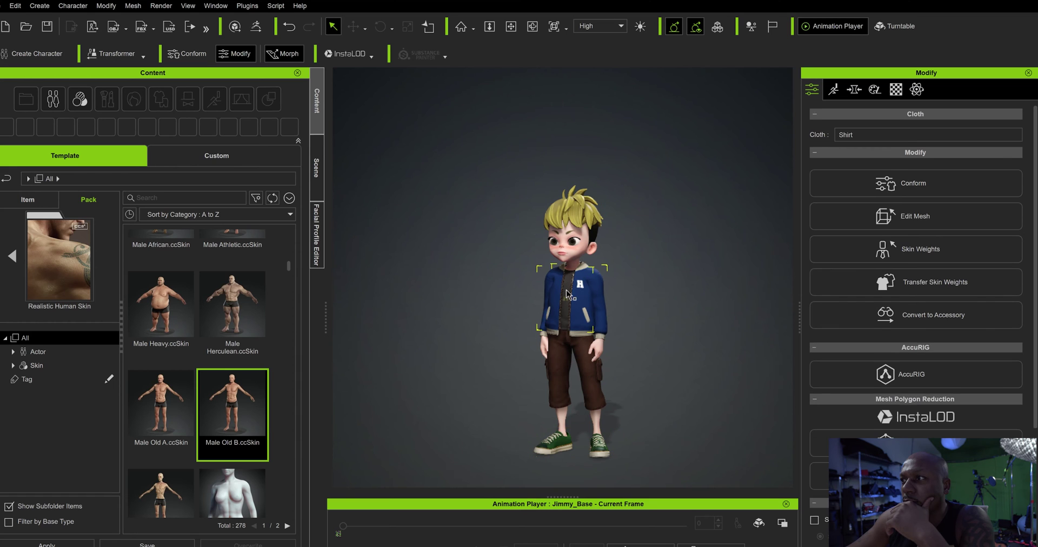
left_click(574, 231)
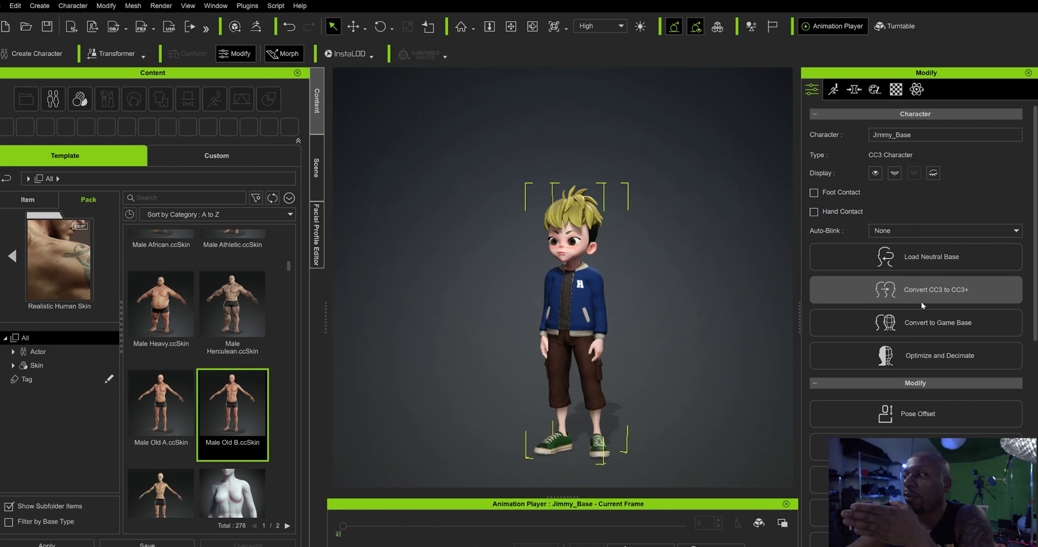
left_click(827, 288)
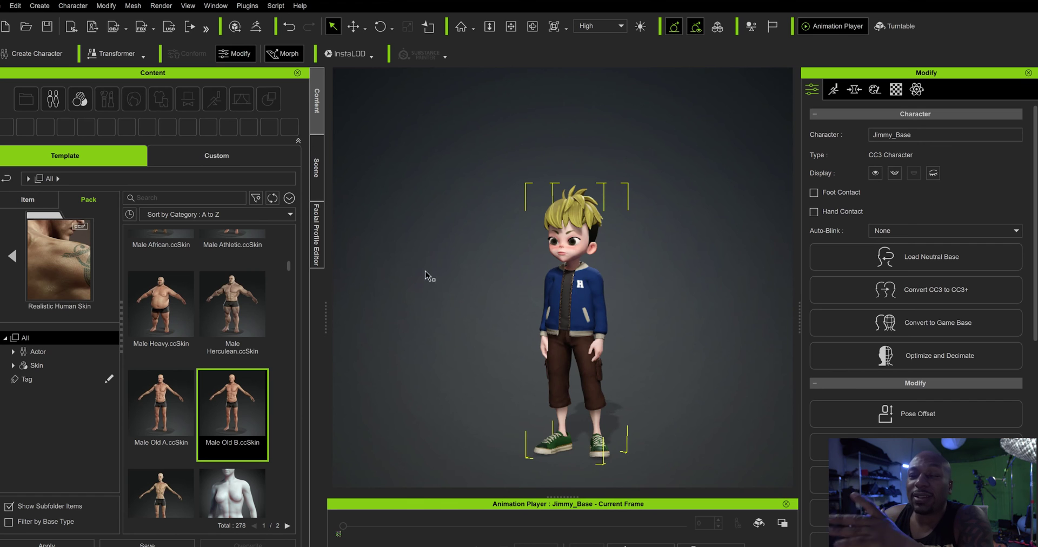
Load Jimmy_Base from Custom > Actor > Character, declining to save the current project
left_click(228, 159)
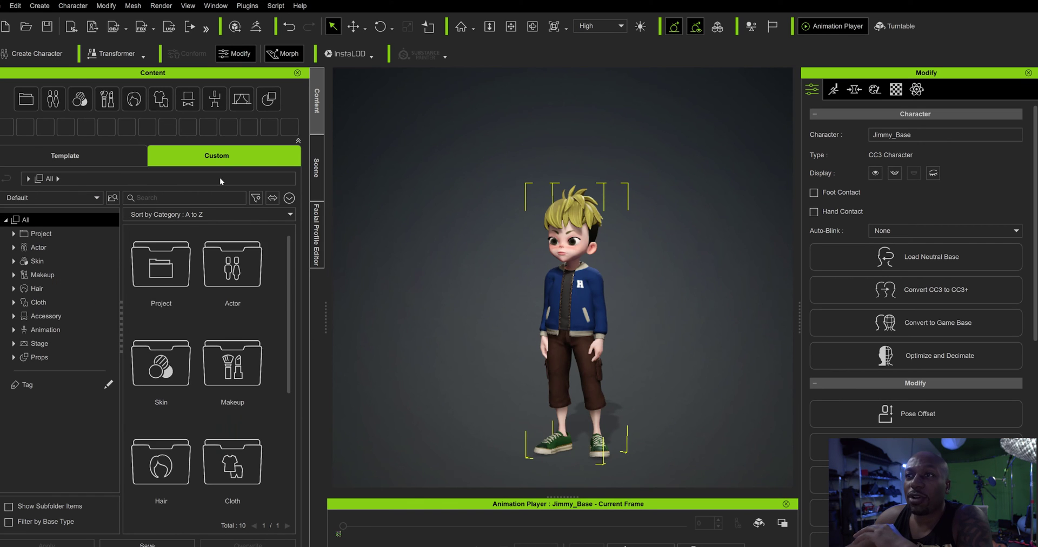
double_click(232, 282)
double_click(186, 289)
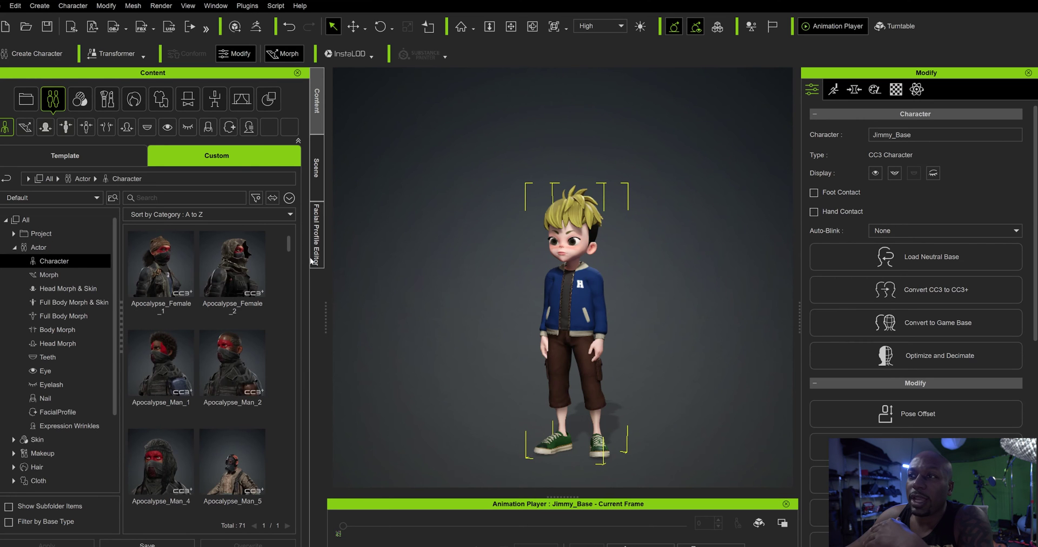
left_click_drag(293, 238, 303, 305)
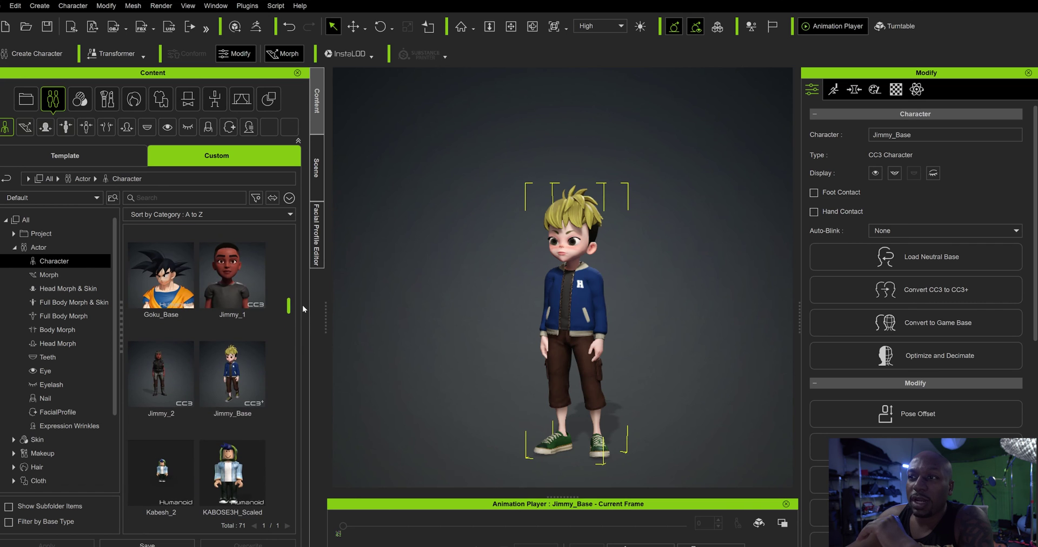
double_click(235, 386)
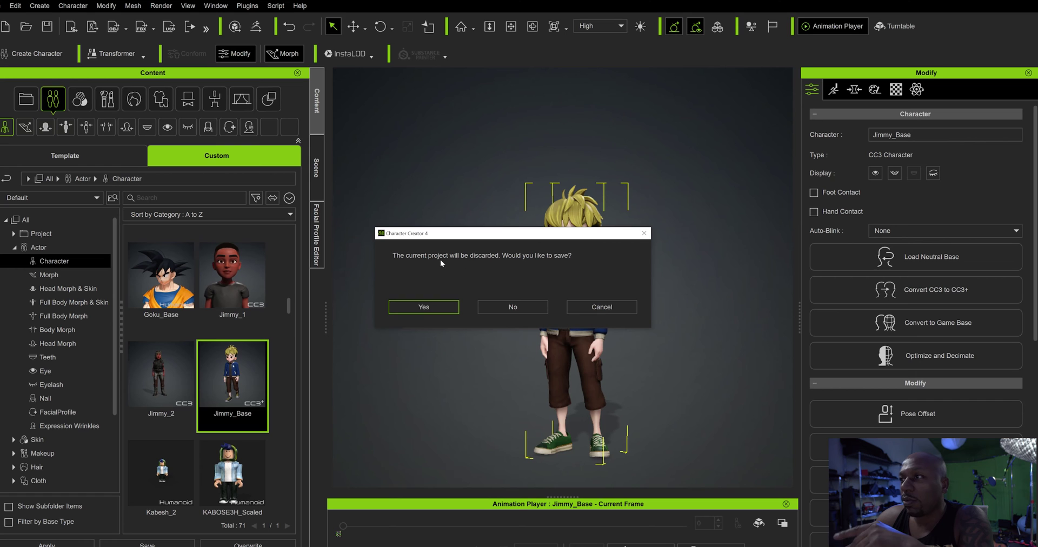
left_click(490, 306)
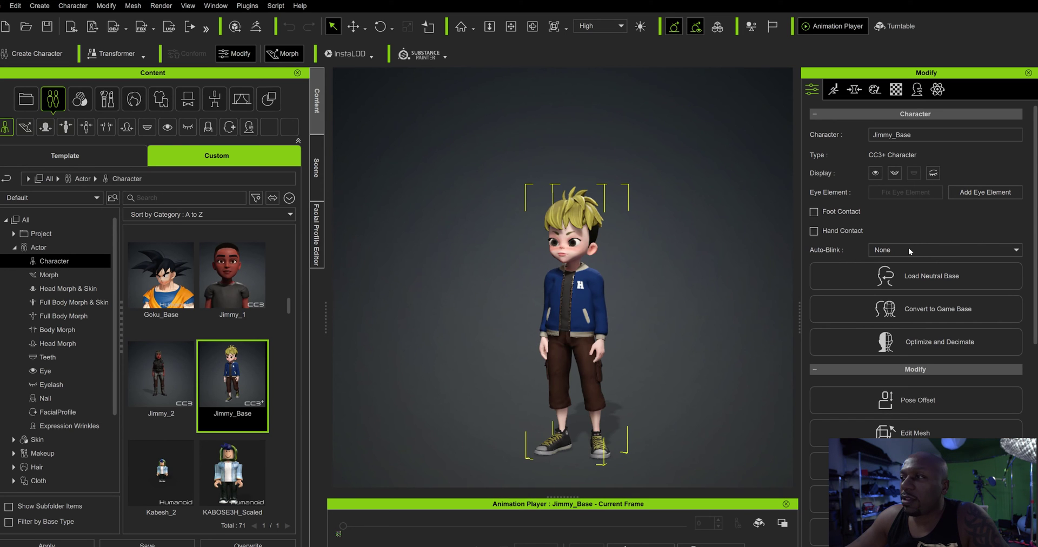
Zoom in on the CC3+ Jimmy_Base and select the pan camera tool
scroll(589, 310, "up", 5)
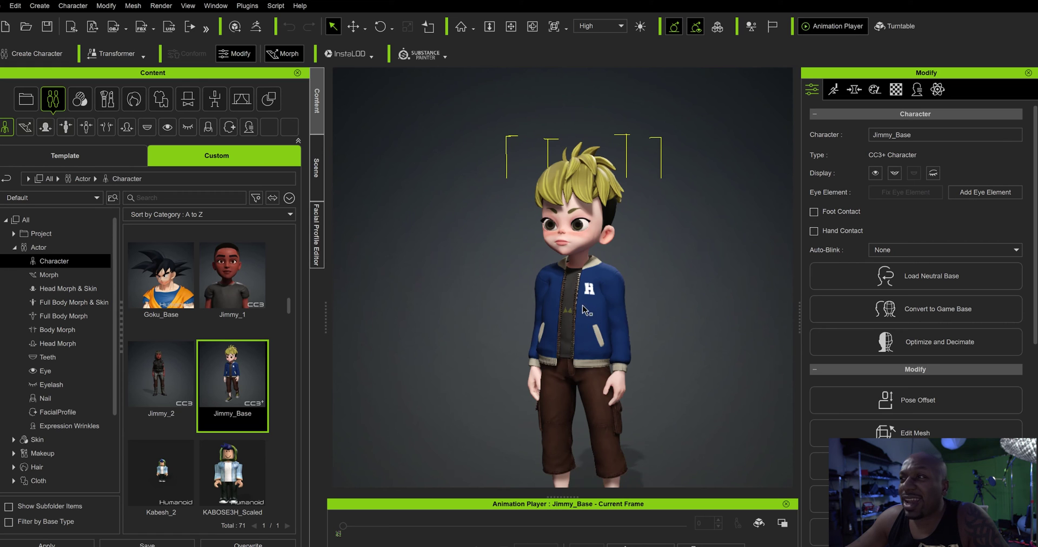
scroll(592, 290, "up", 3)
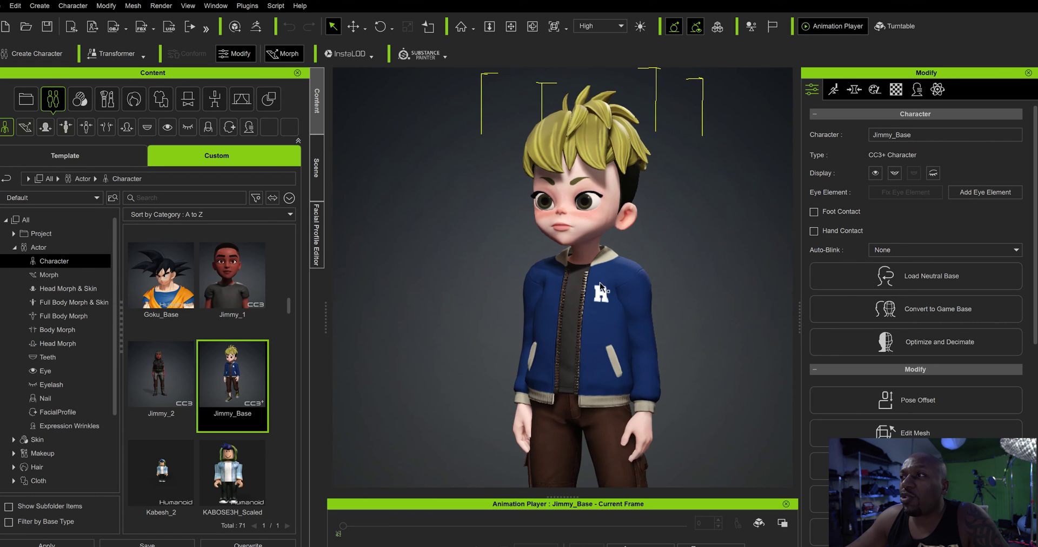
scroll(613, 285, "up", 3)
left_click(511, 26)
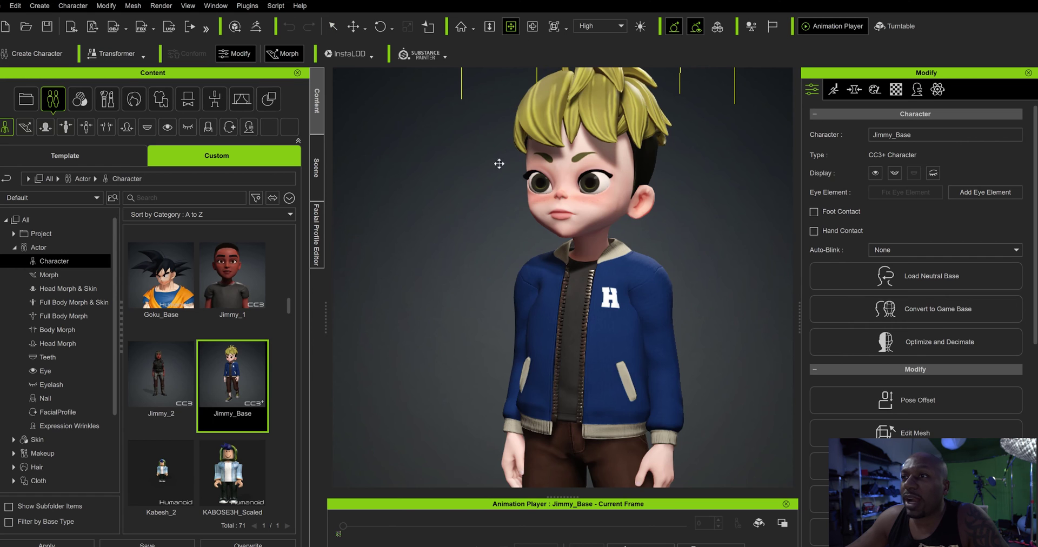
Apply Male Old B.ccSkin from the Template library and confirm in the Apply Material dialog
left_click(79, 156)
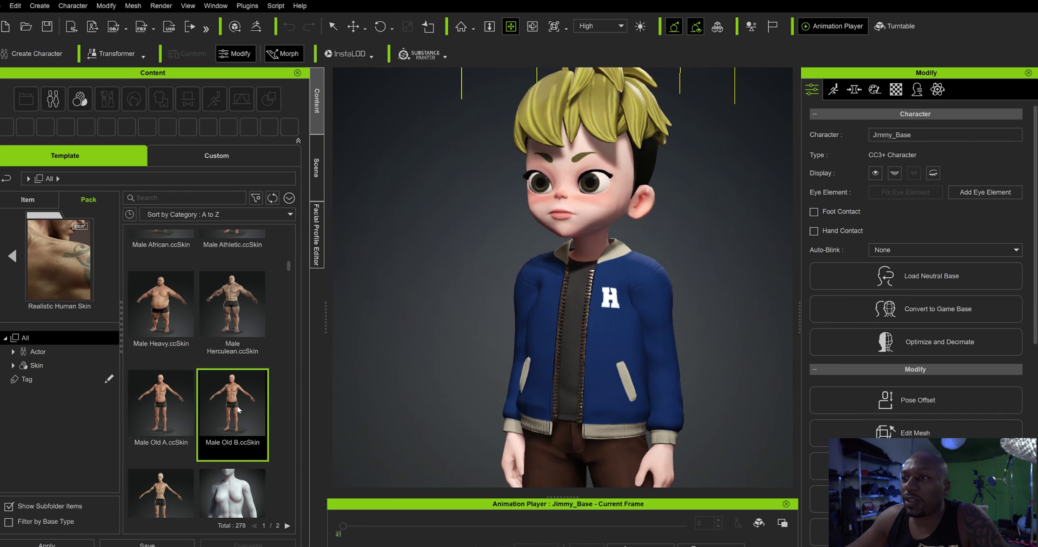
left_click_drag(233, 414, 636, 257)
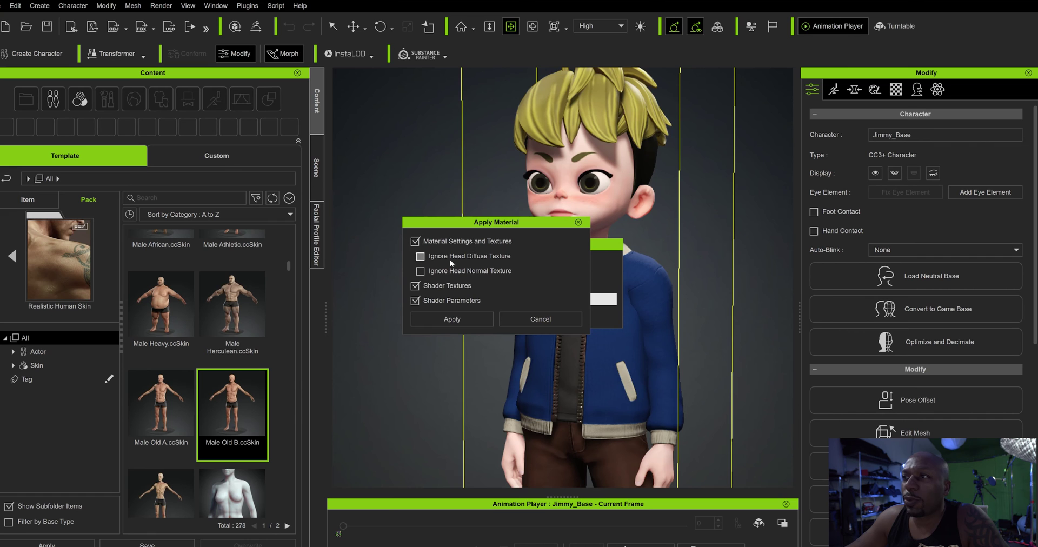
left_click(455, 320)
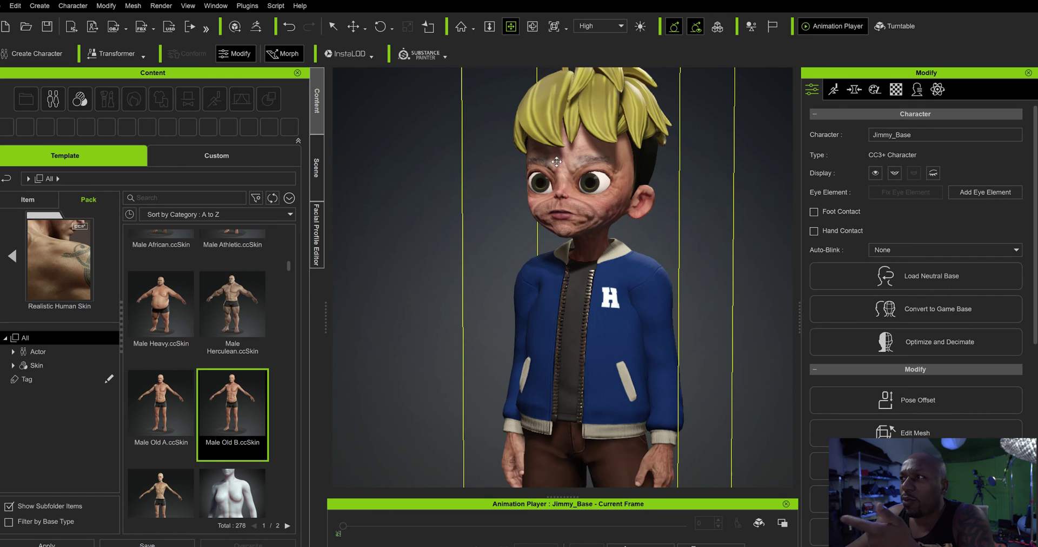
Orbit around Jimmy_Base to inspect the aged skin, trousers, jacket pocket and head
right_click_drag(602, 233, 498, 236)
left_click_drag(515, 270, 519, 95)
right_click_drag(541, 108, 676, 222)
left_click_drag(649, 227, 619, 346)
right_click_drag(611, 270, 572, 265)
left_click_drag(572, 264, 522, 345)
right_click_drag(521, 346, 560, 238)
middle_click_drag(559, 237, 478, 320)
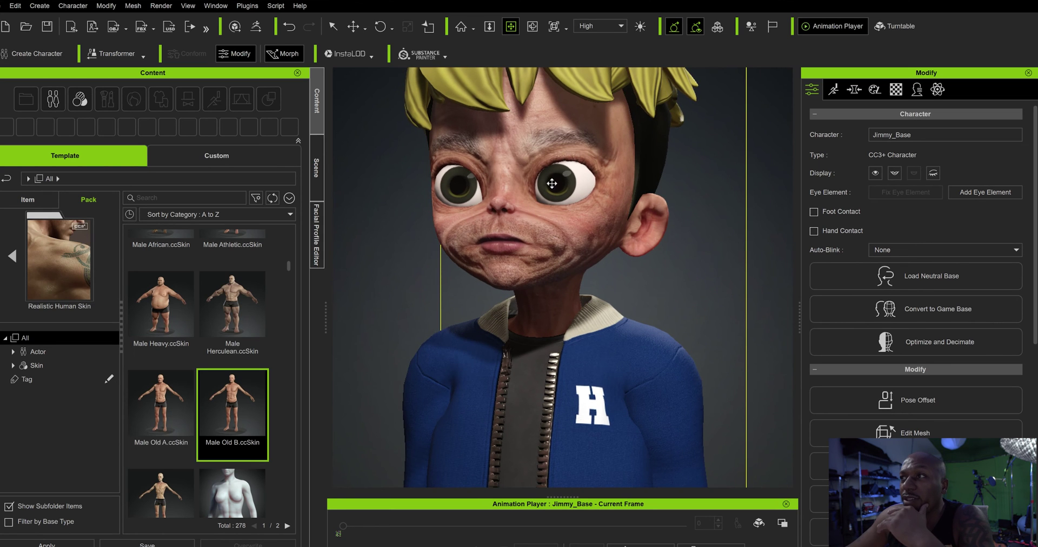
Select Jimmy_Base's eyes and open the Human Anatomy template pack
key("q")
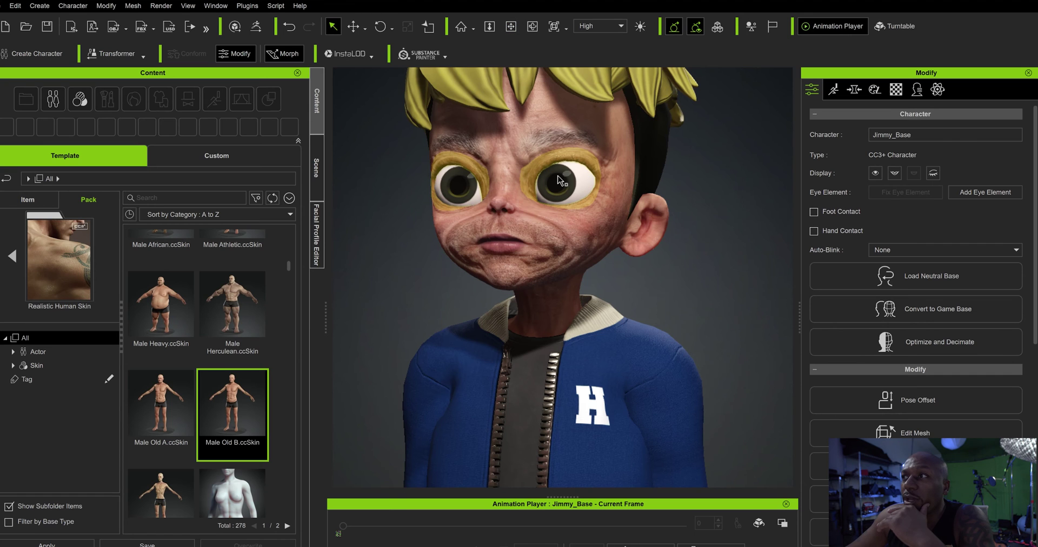
left_click(560, 180)
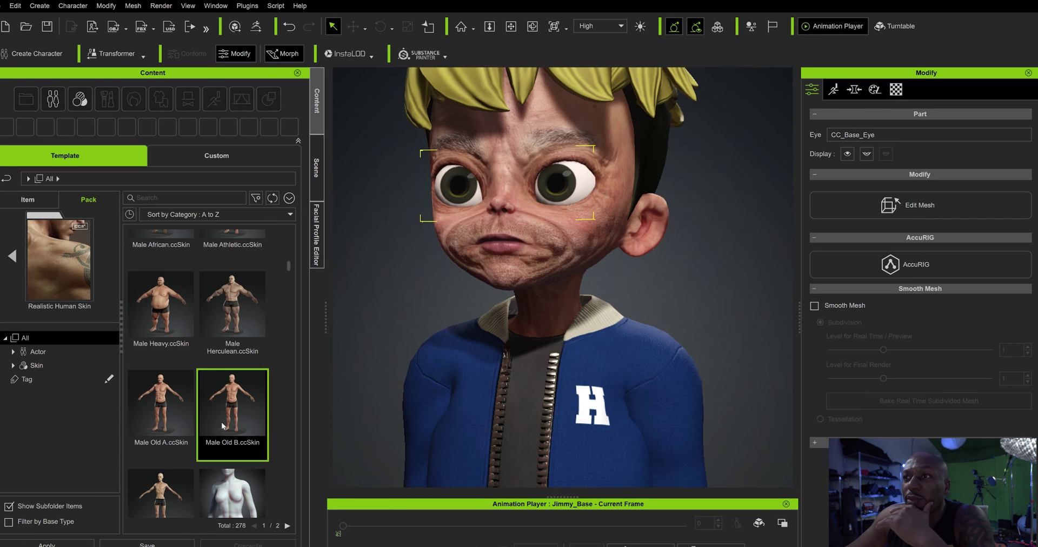
left_click(14, 265)
left_click(233, 371)
double_click(233, 371)
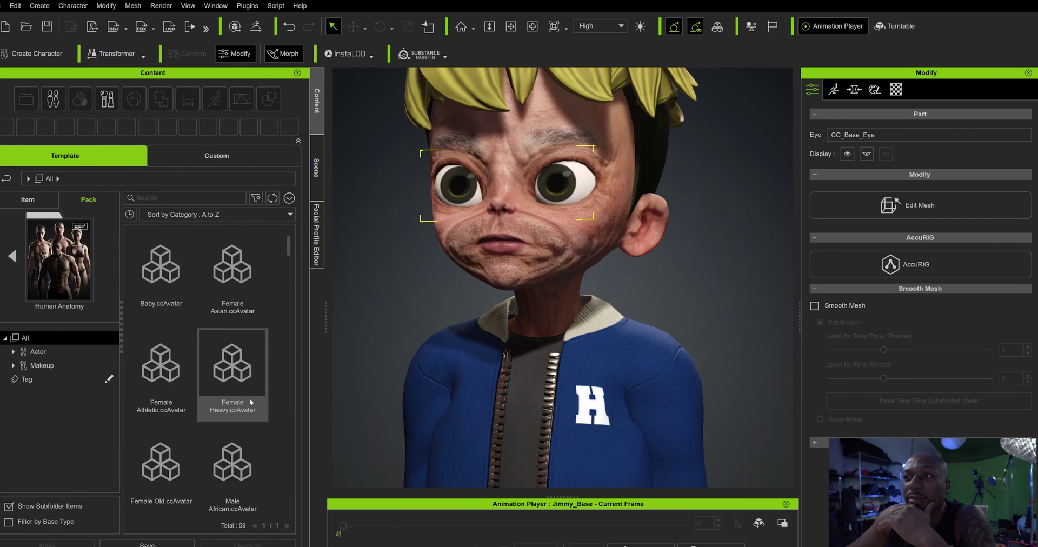
Drag Male Athletic.ccEye onto the eyes and confirm replacing them
left_click_drag(291, 254, 307, 427)
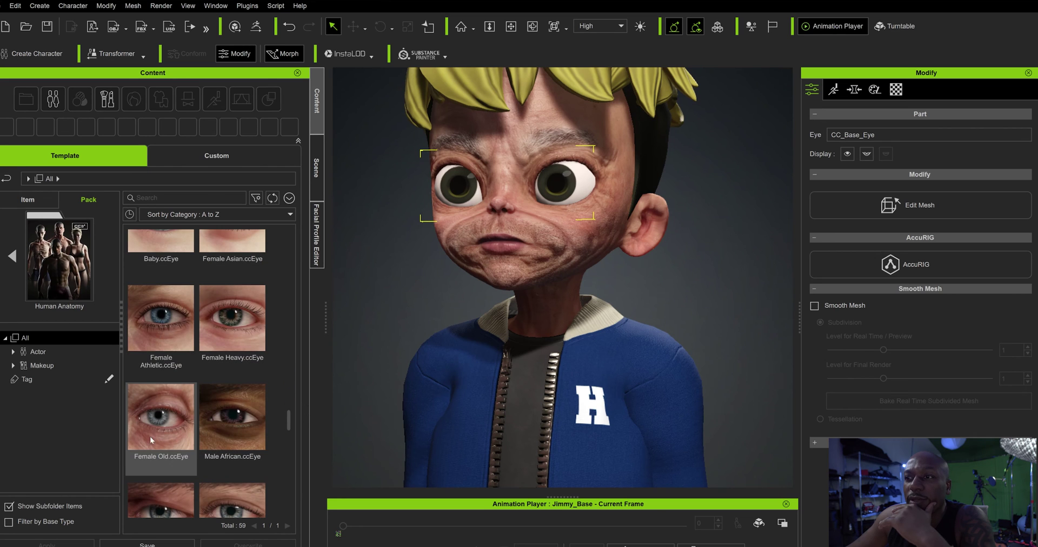
scroll(150, 437, "down", 1)
scroll(151, 437, "down", 1)
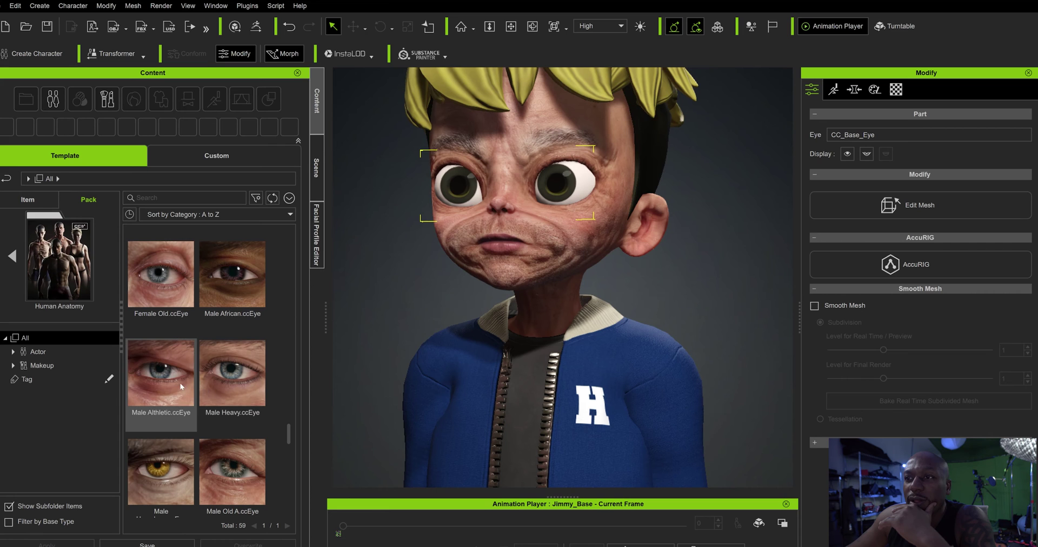
left_click_drag(167, 377, 573, 200)
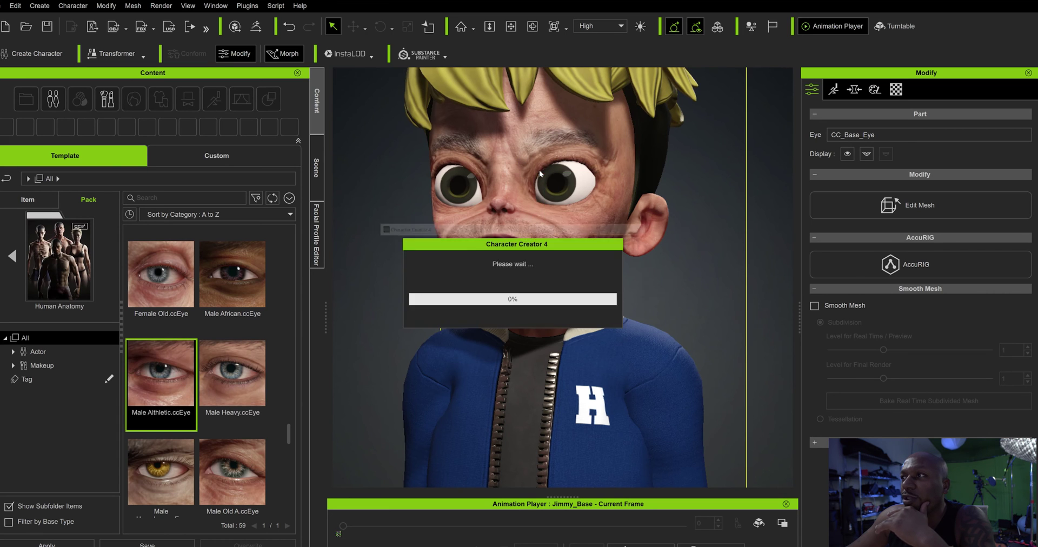
left_click(417, 313)
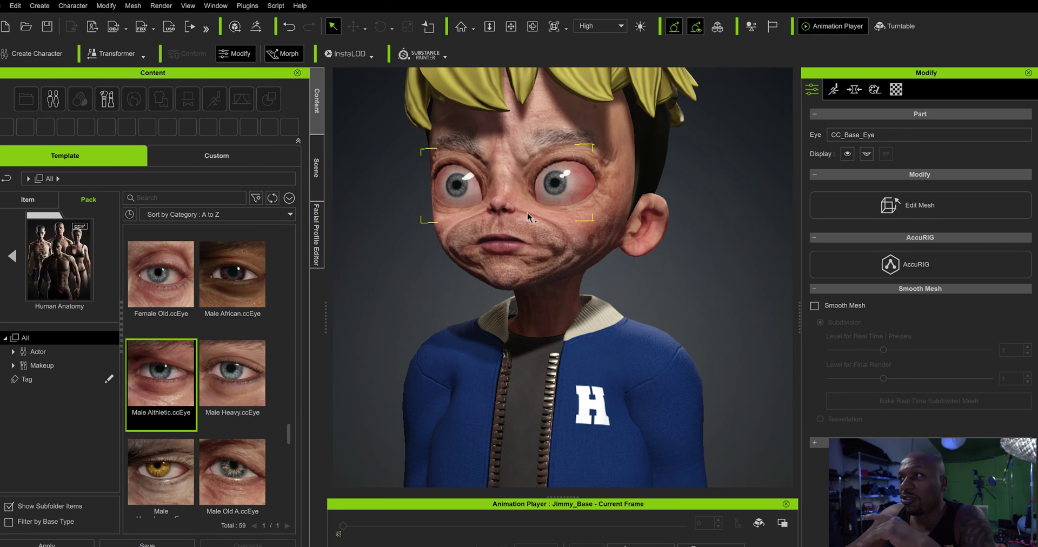
scroll(534, 297, "down", 5)
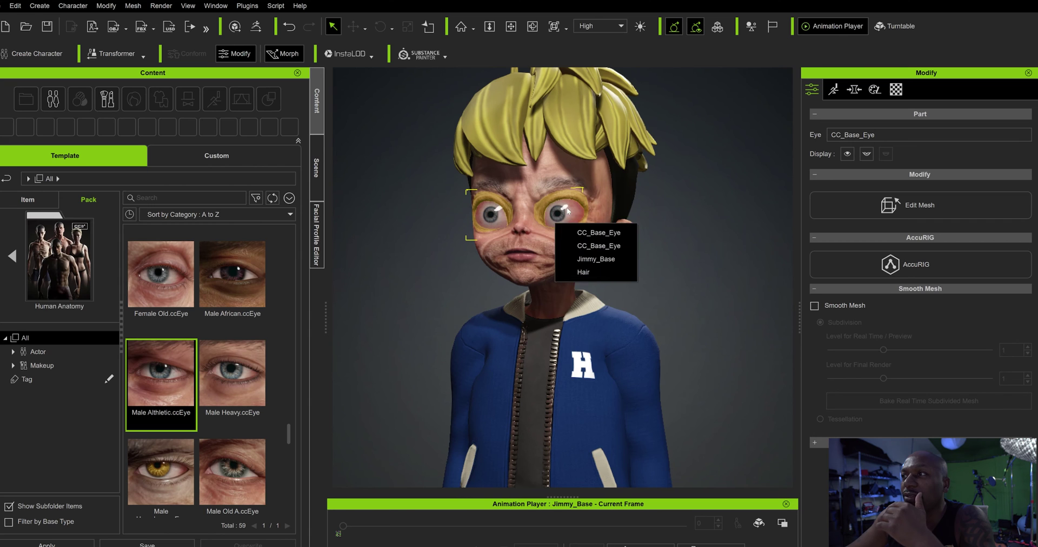
Delete Jimmy_Base's eyes with Edit > Delete and orbit to view the hollow sockets
left_click(15, 6)
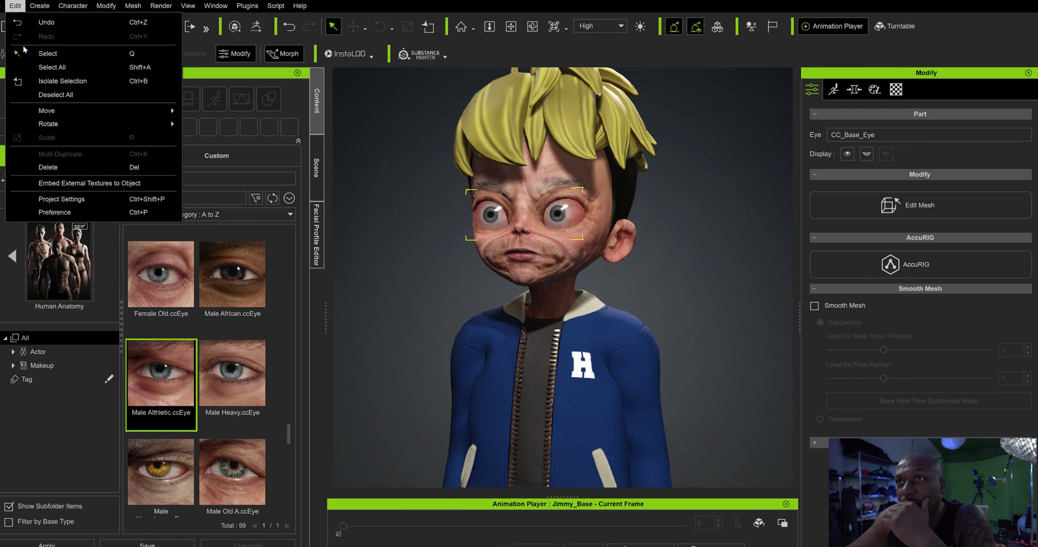
left_click(51, 165)
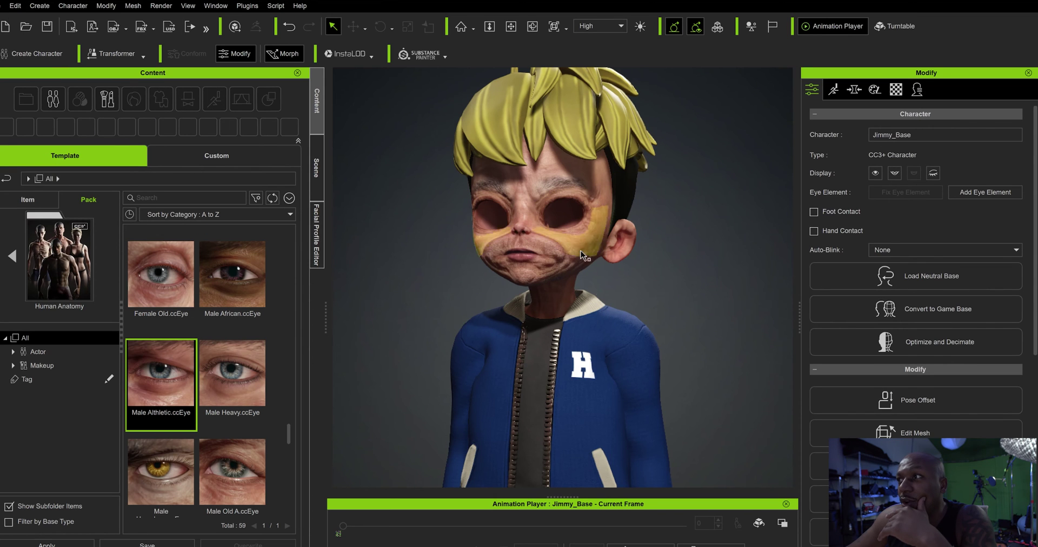
left_click(510, 26)
left_click_drag(627, 306, 431, 318)
right_click_drag(729, 259, 788, 234)
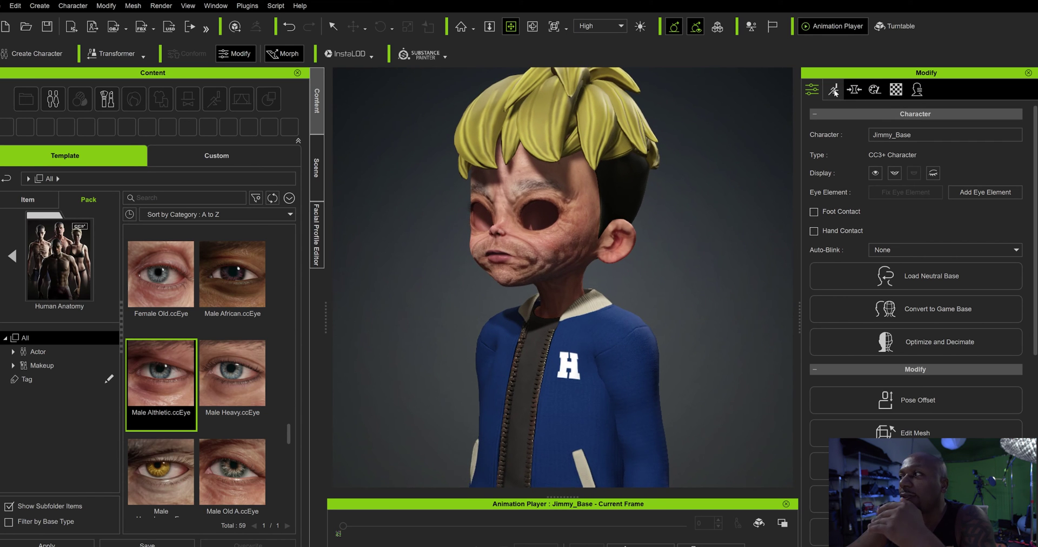
left_click(834, 89)
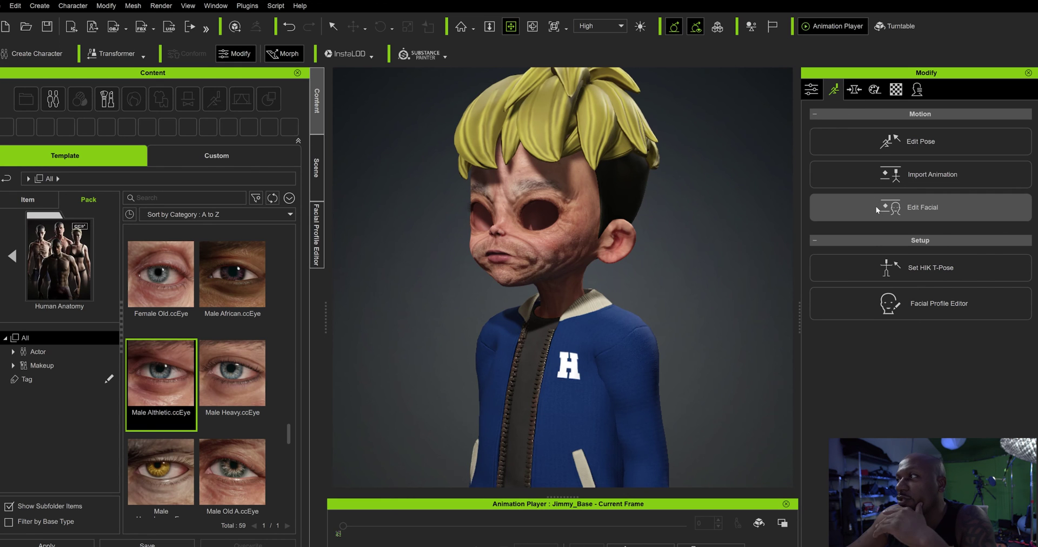
Set the Head > Eye morphs to Eye Scale -100, Eye Scale L -16, Eye Scale R -46
left_click(853, 91)
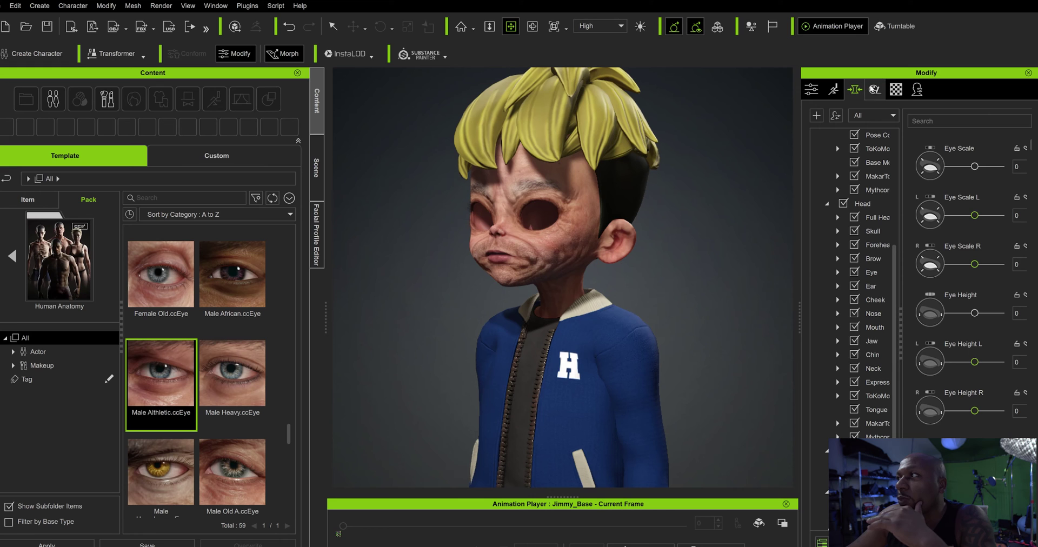
right_click_drag(523, 248, 637, 253)
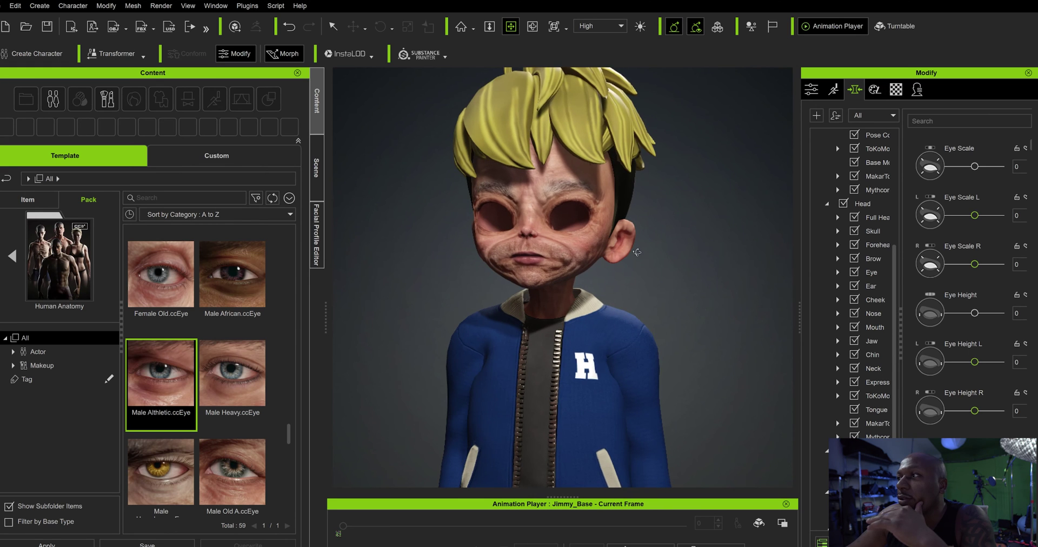
left_click(954, 166)
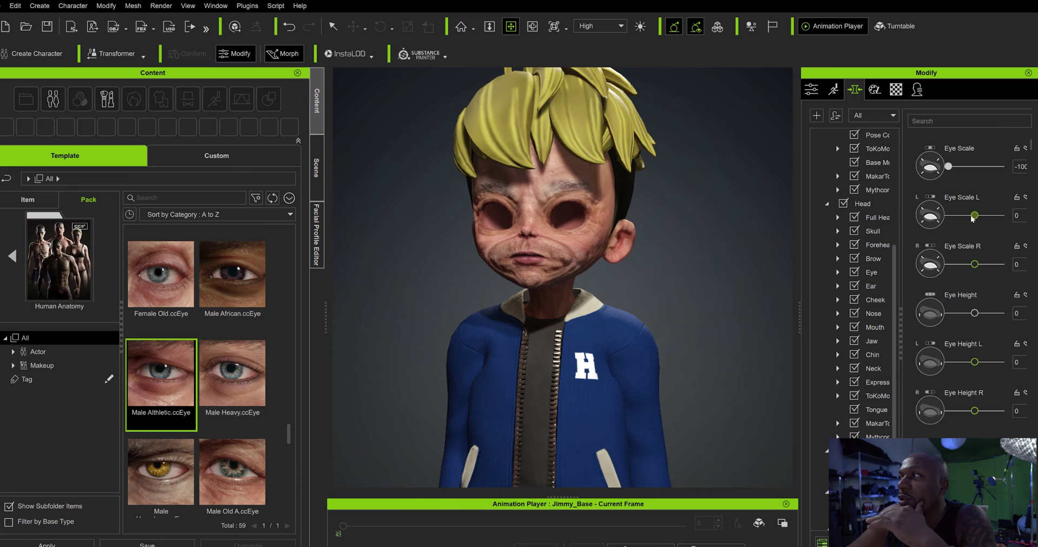
left_click_drag(959, 222, 971, 241)
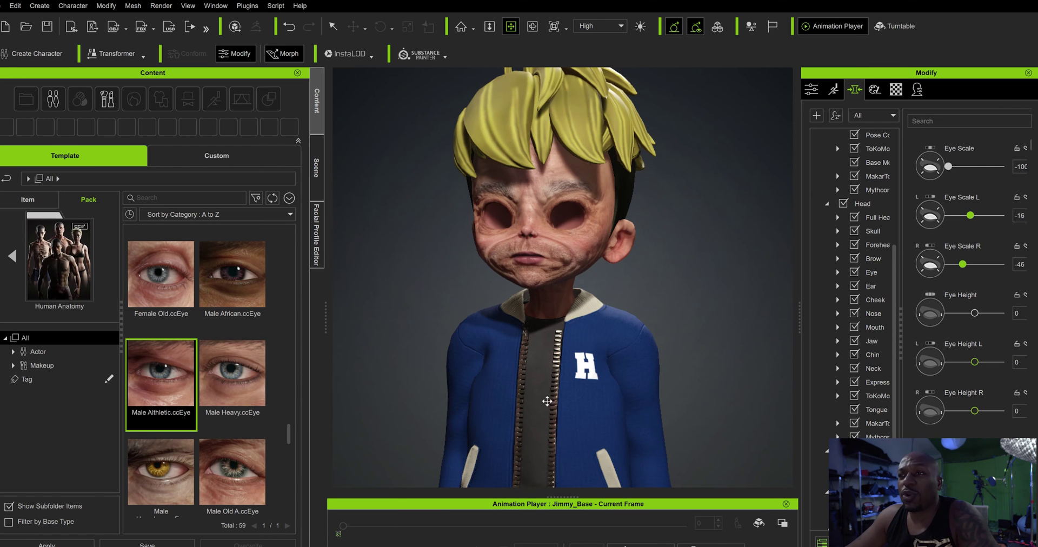
scroll(504, 301, "up", 2)
scroll(504, 301, "down", 4)
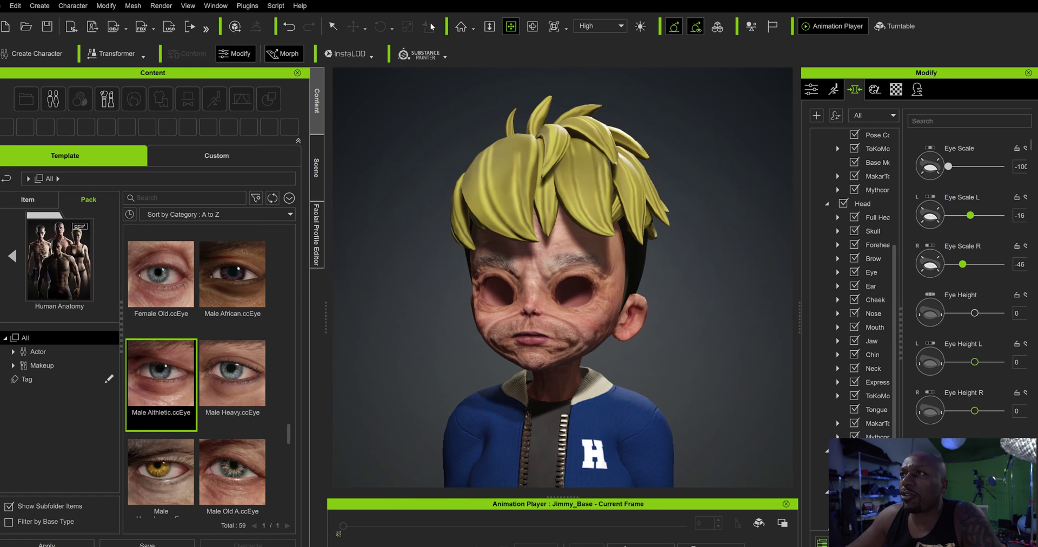
left_click(551, 179)
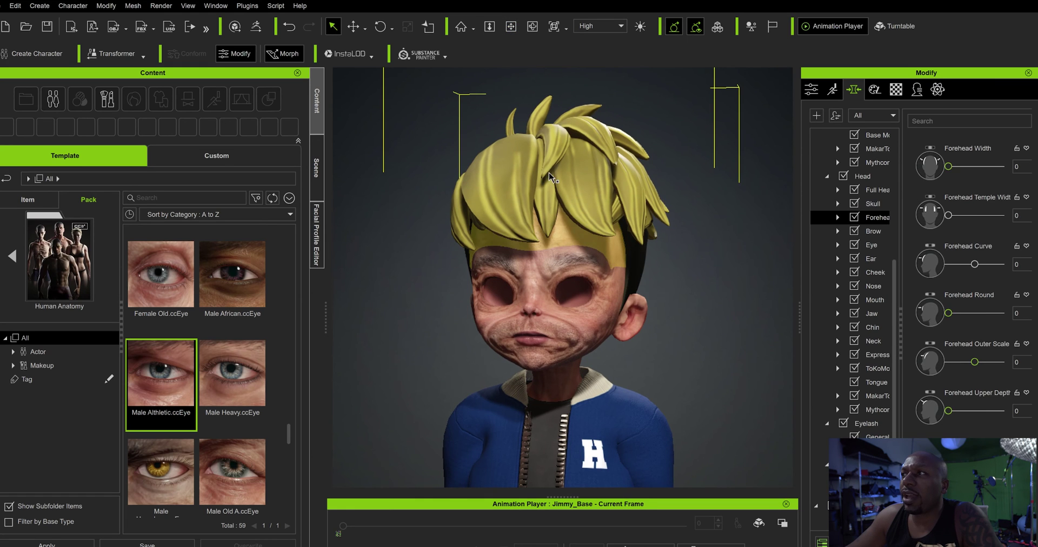
Select the blond hair from the overlap list and delete it, leaving Jimmy_Base bald
left_click(563, 172)
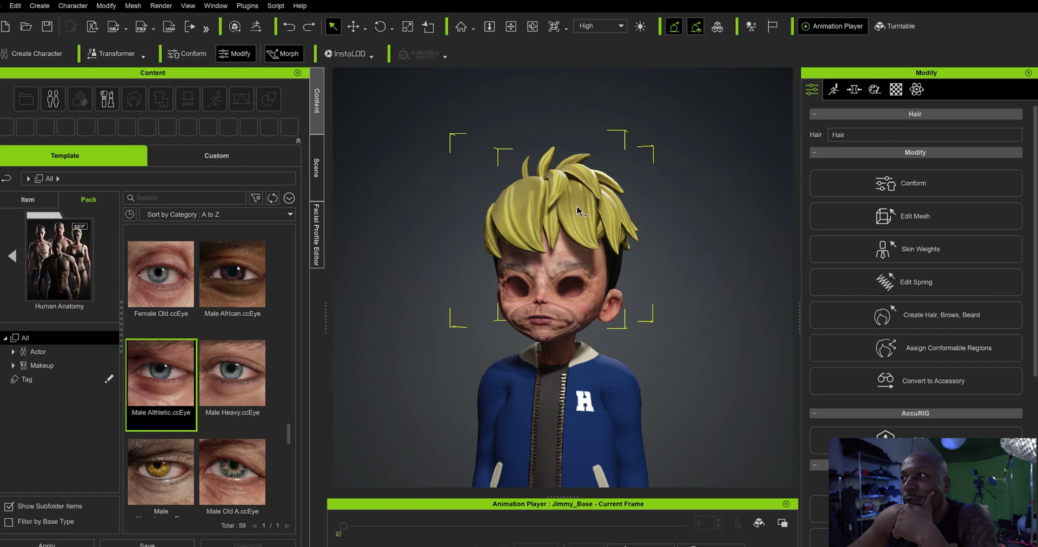
right_click(576, 205)
left_click(562, 198)
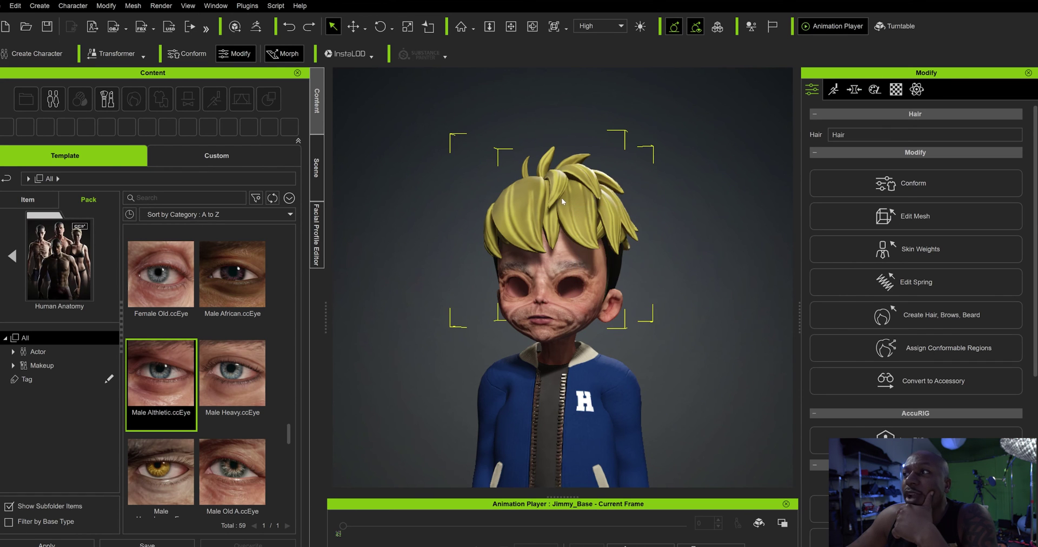
left_click(16, 6)
left_click(51, 166)
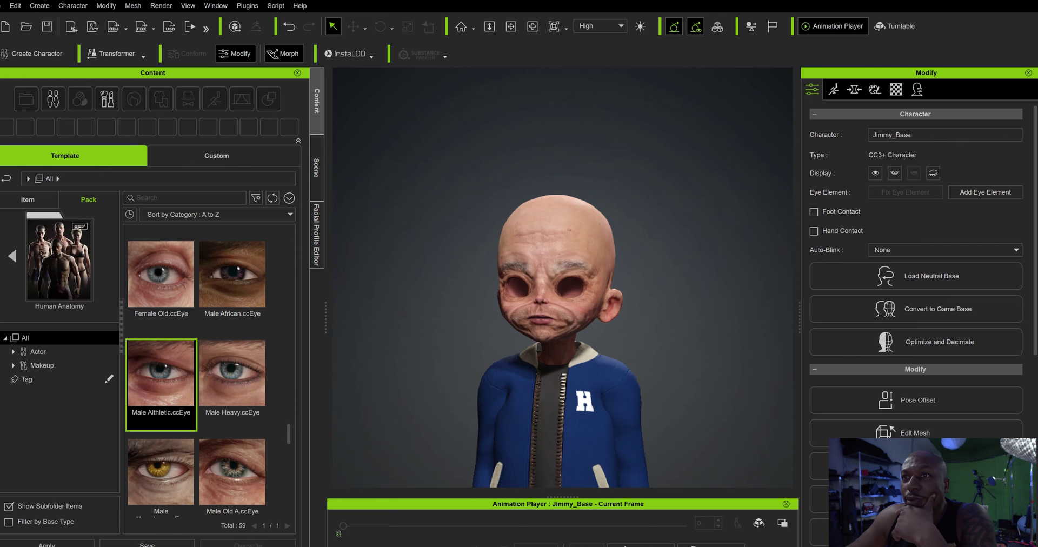
left_click_drag(291, 436, 285, 230)
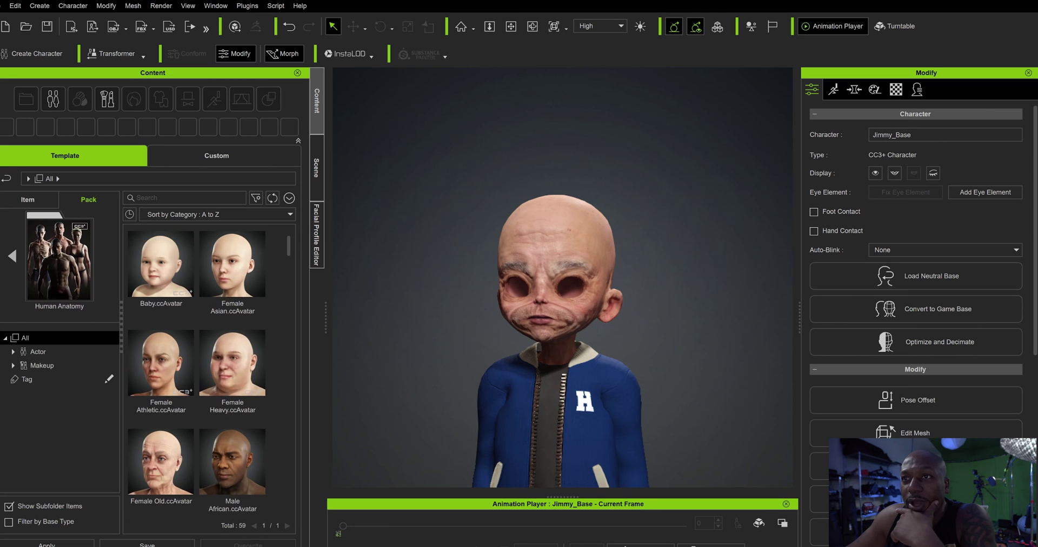
Apply the Side Part hair to the bald character and orbit round to view his back
left_click(12, 256)
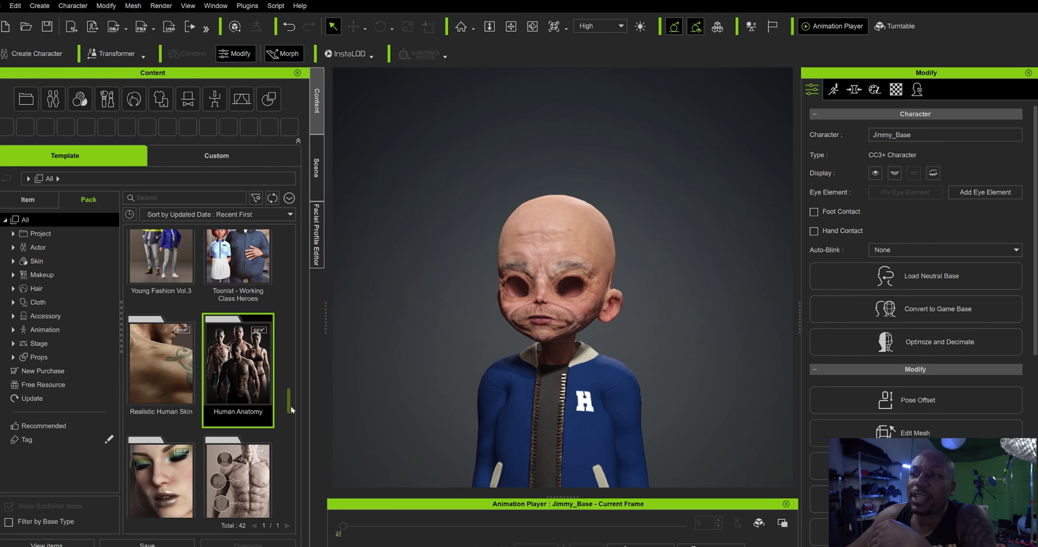
left_click_drag(290, 404, 299, 358)
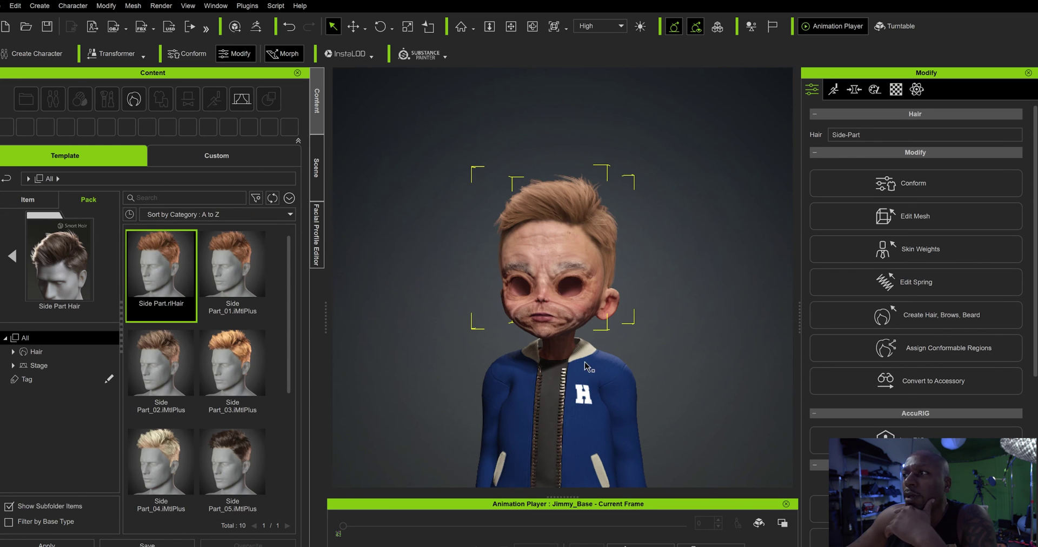
left_click(511, 26)
left_click_drag(629, 287, 641, 241)
scroll(607, 294, "up", 6)
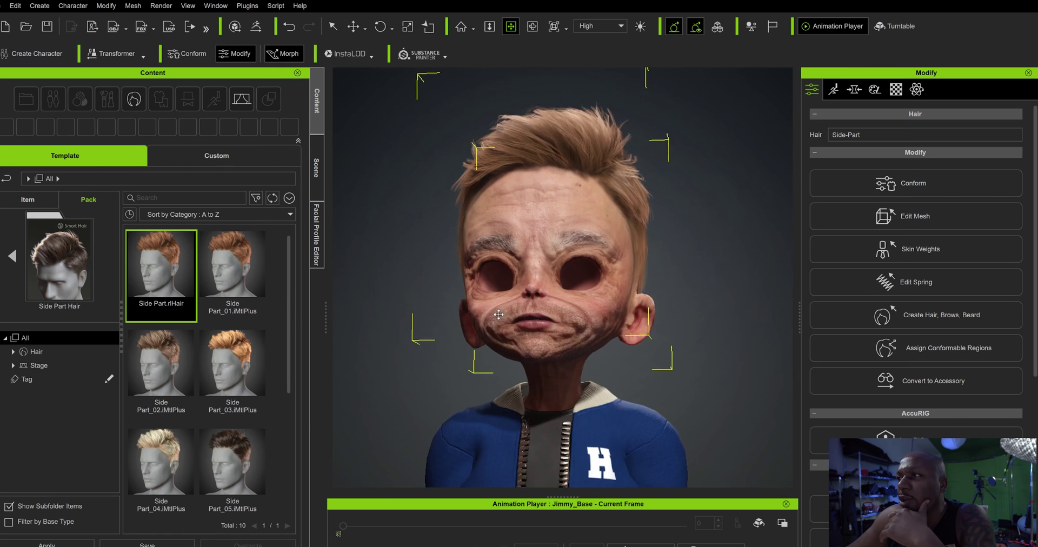
Inspect the new hair from three-quarter, front and torso views
right_click_drag(501, 315, 546, 324)
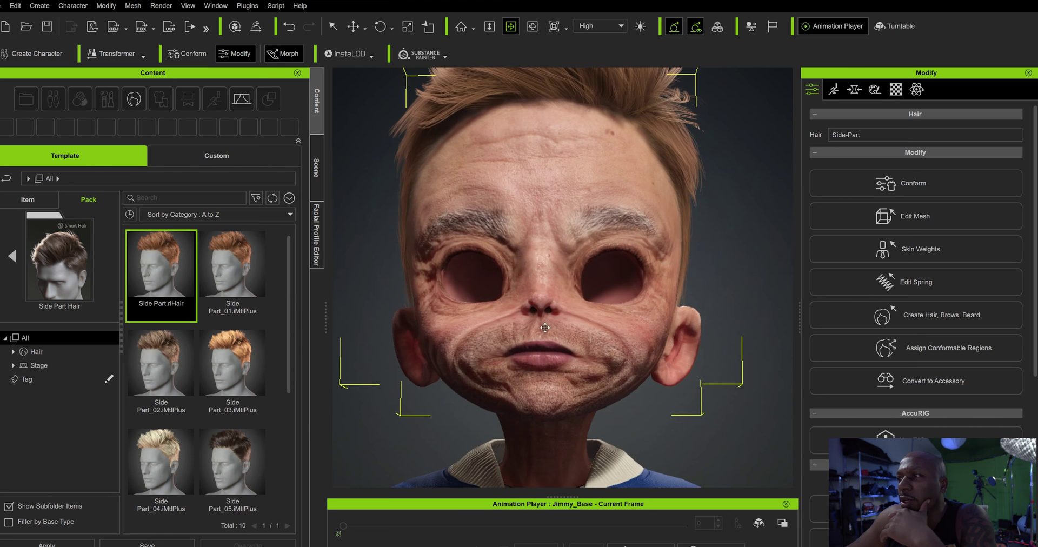
scroll(531, 344, "down", 4)
left_click_drag(530, 344, 549, 184)
scroll(549, 203, "down", 2)
left_click_drag(551, 221, 528, 119)
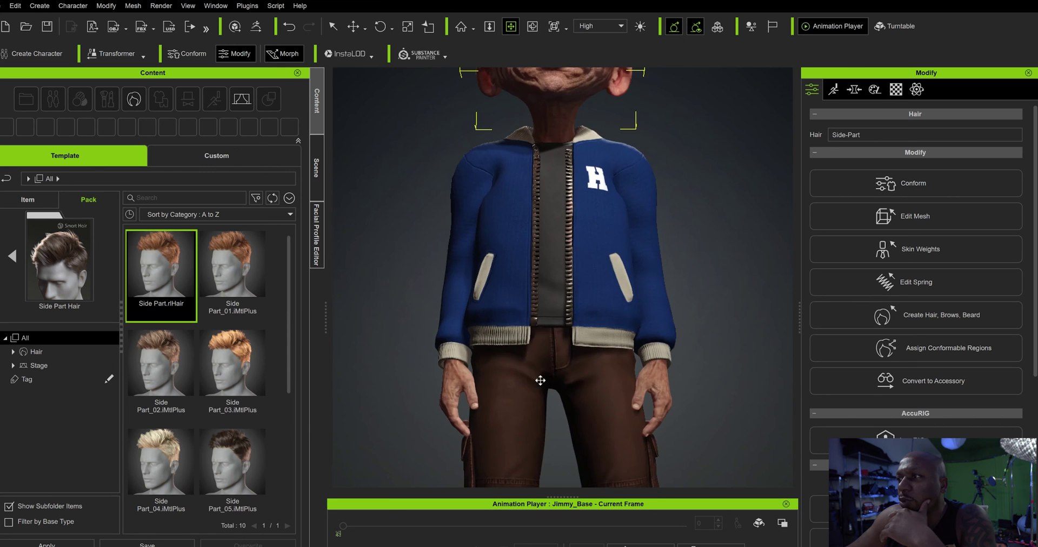
scroll(542, 375, "down", 4)
right_click_drag(540, 380, 486, 377)
left_click_drag(541, 306, 540, 377)
right_click_drag(555, 384, 713, 412)
Open Custom > Actor > Character and start a save, which proposes HairElement as the file name
left_click(188, 154)
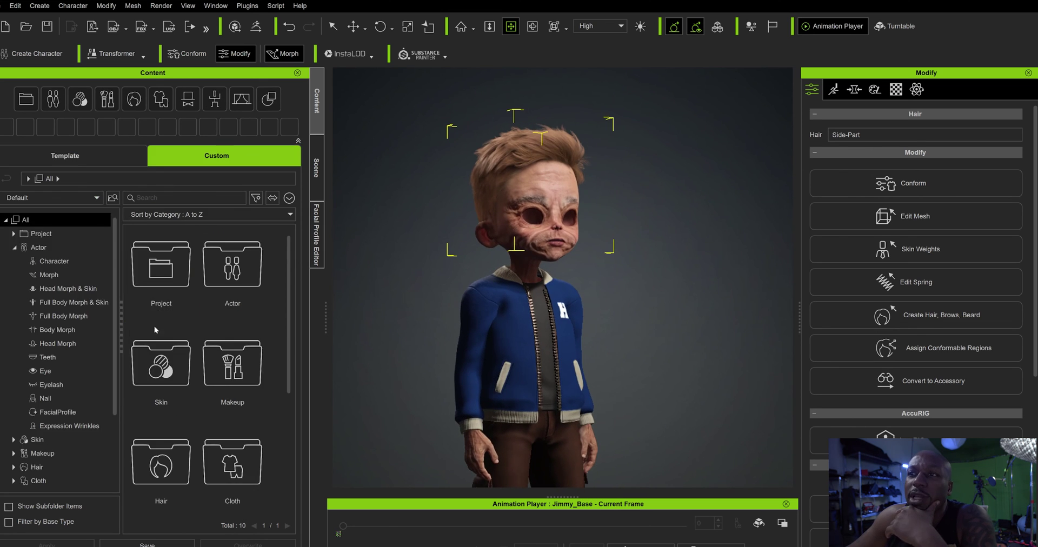
double_click(215, 266)
double_click(173, 275)
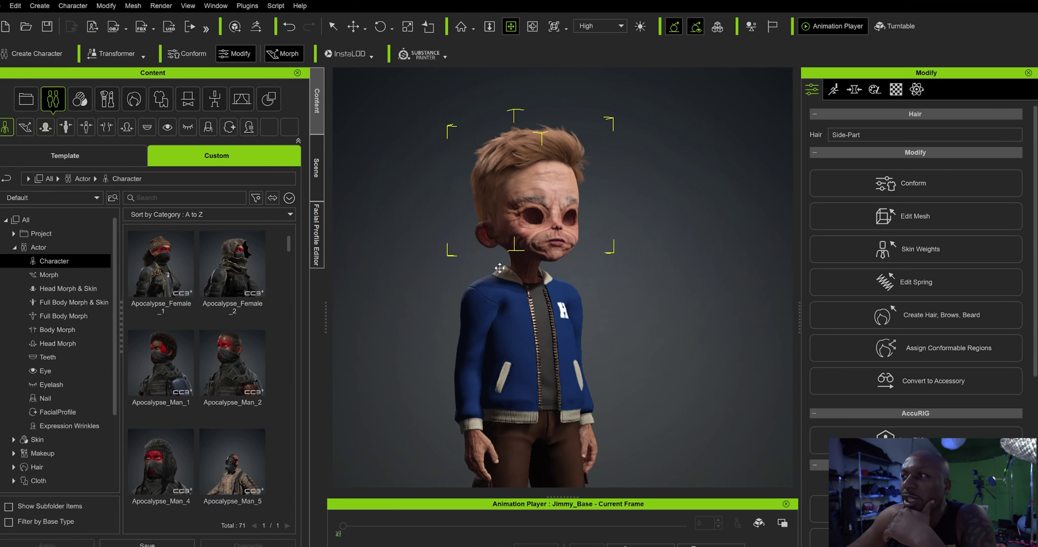
scroll(529, 293, "up", 3)
left_click_drag(522, 282, 546, 324)
right_click_drag(547, 319, 561, 311)
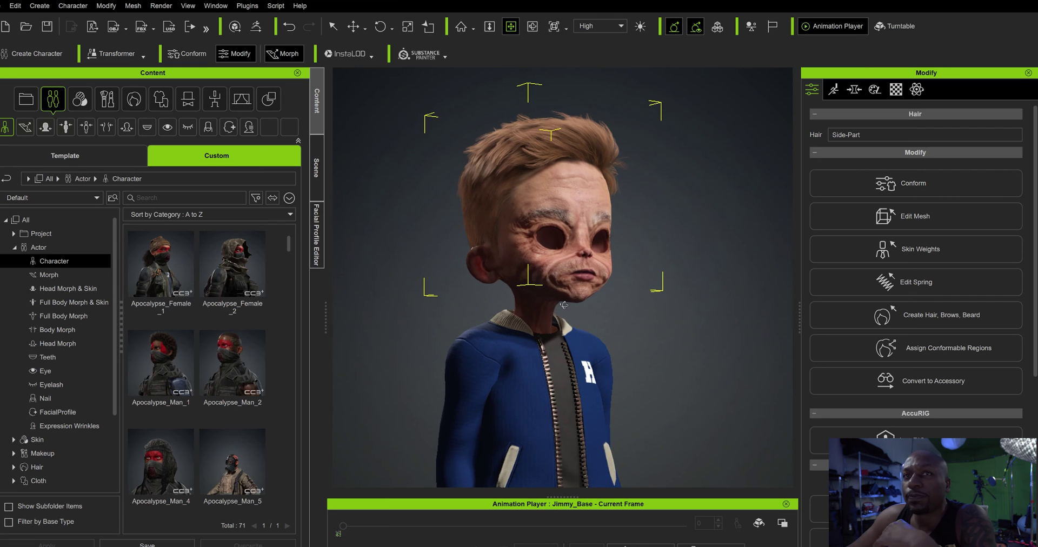
left_click(147, 544)
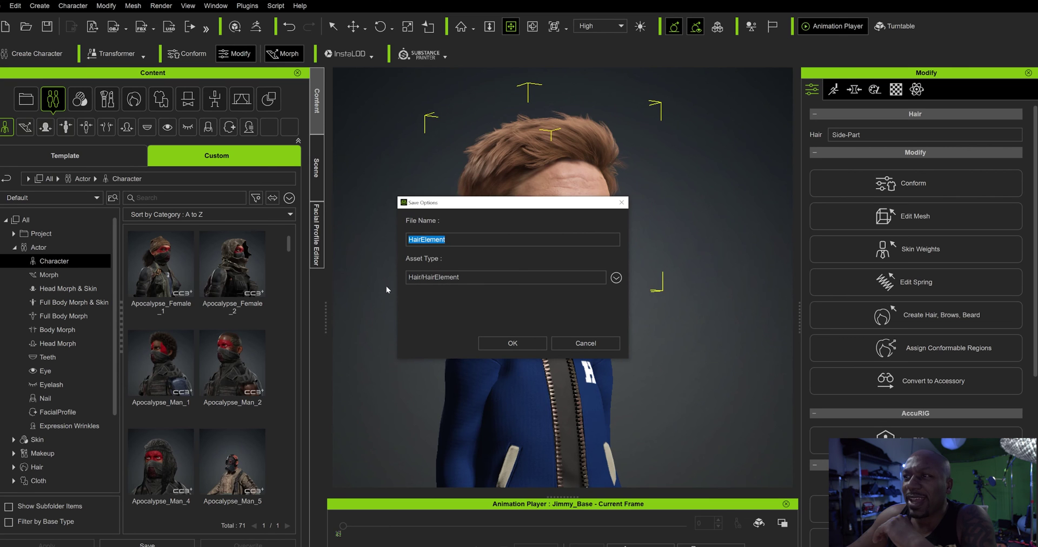
Cancel the hair-only save, select the whole character and save it as Jimmy_Monster
left_click(597, 346)
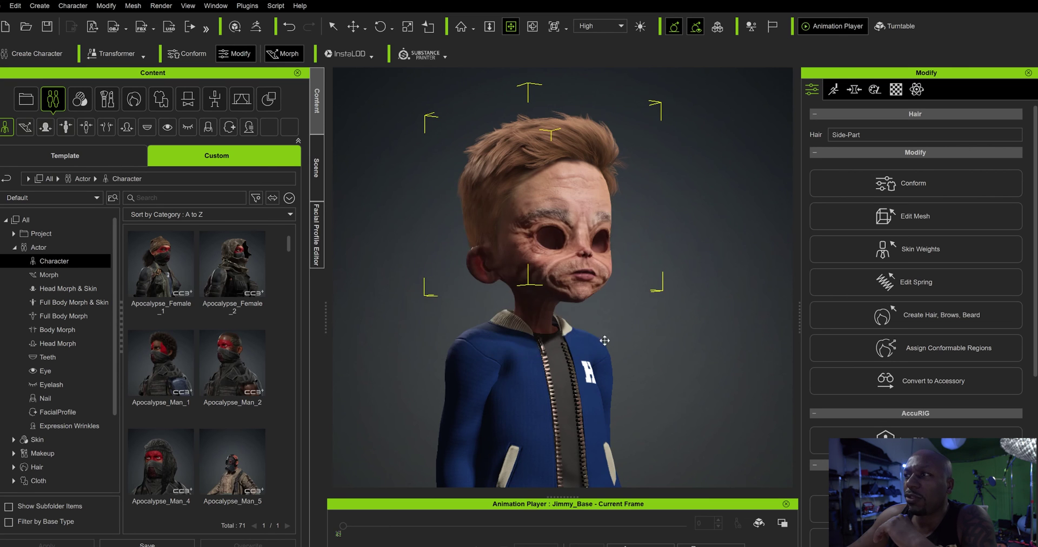
left_click(332, 25)
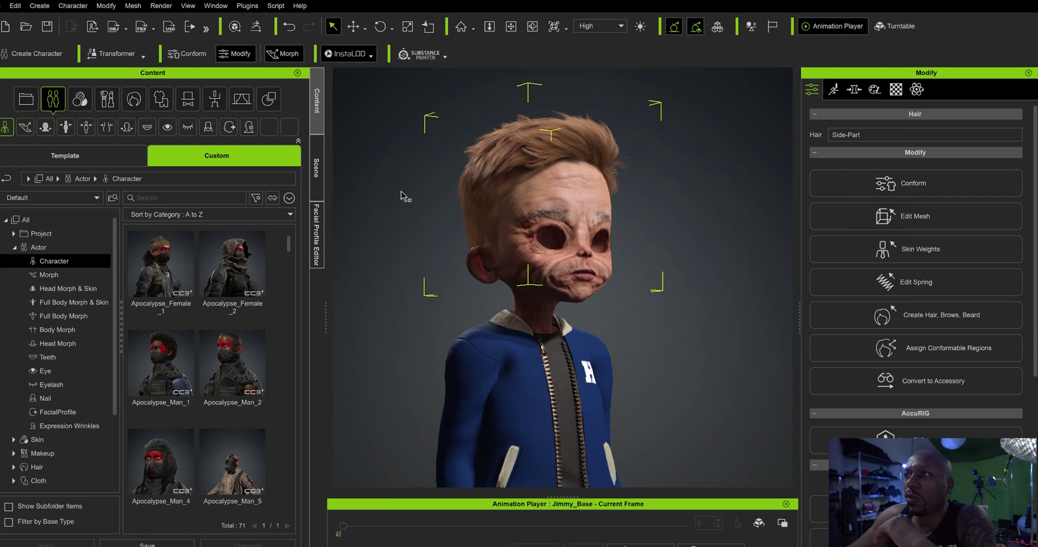
left_click(484, 362)
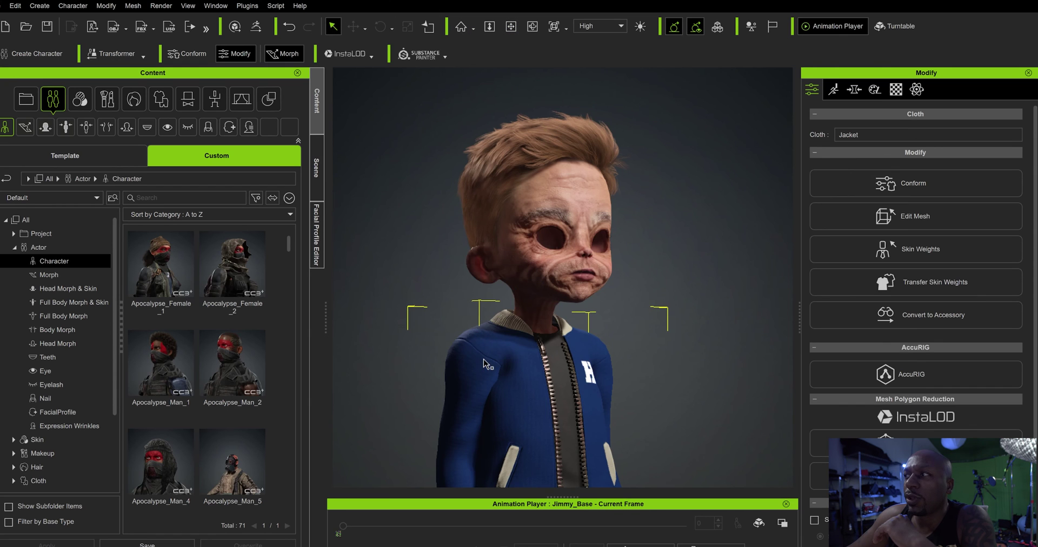
left_click(514, 260)
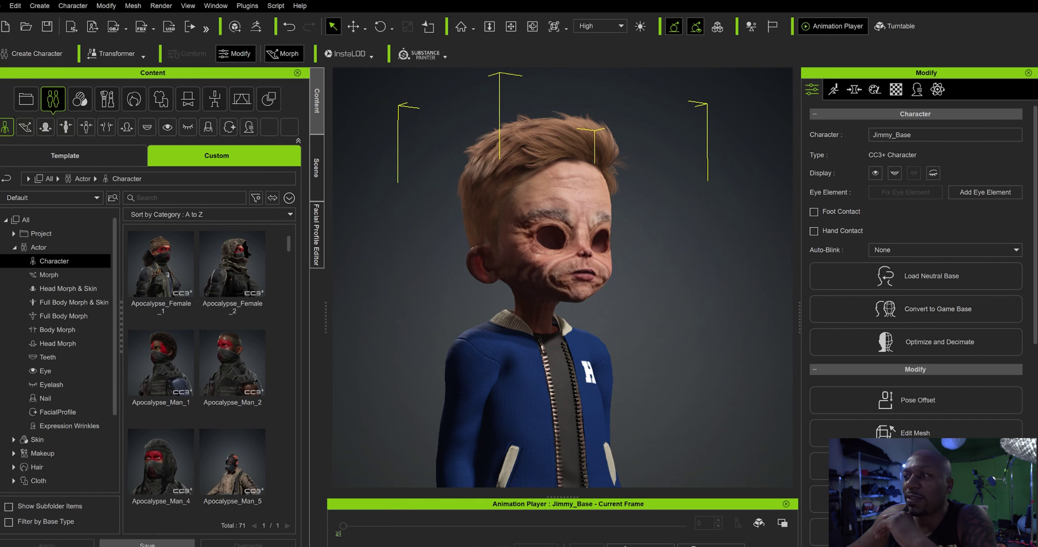
left_click(147, 543)
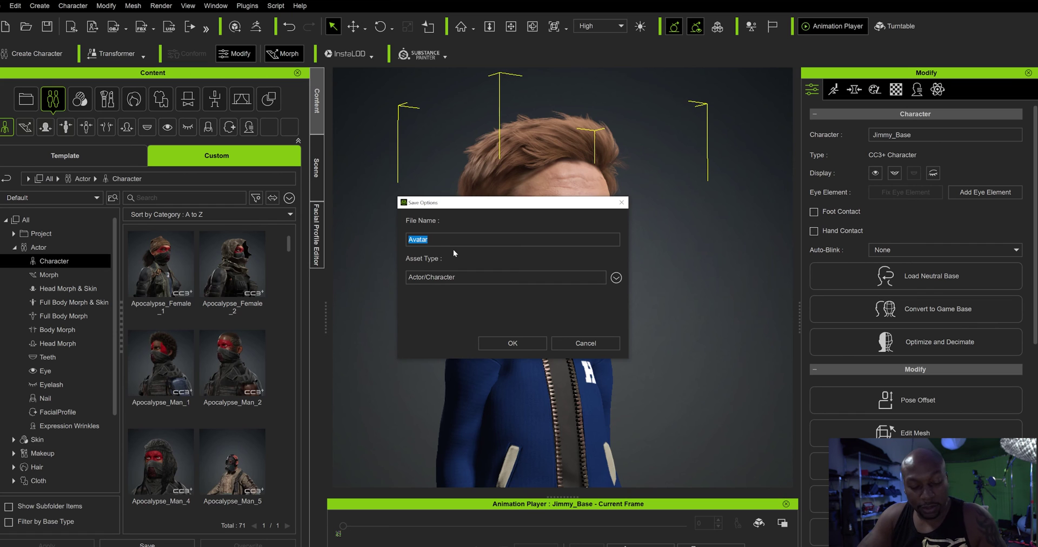
type("Jimmy_Monster")
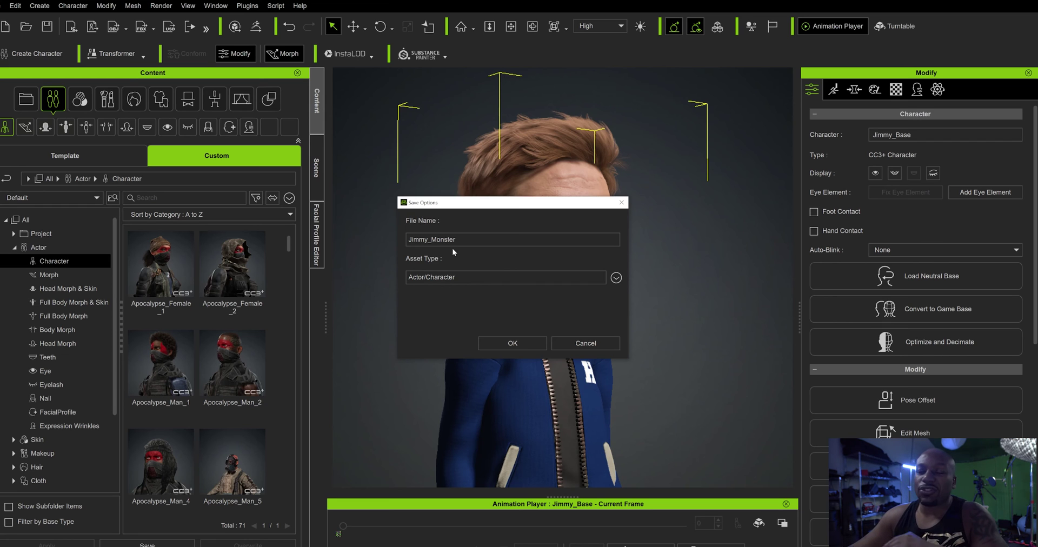
left_click(494, 341)
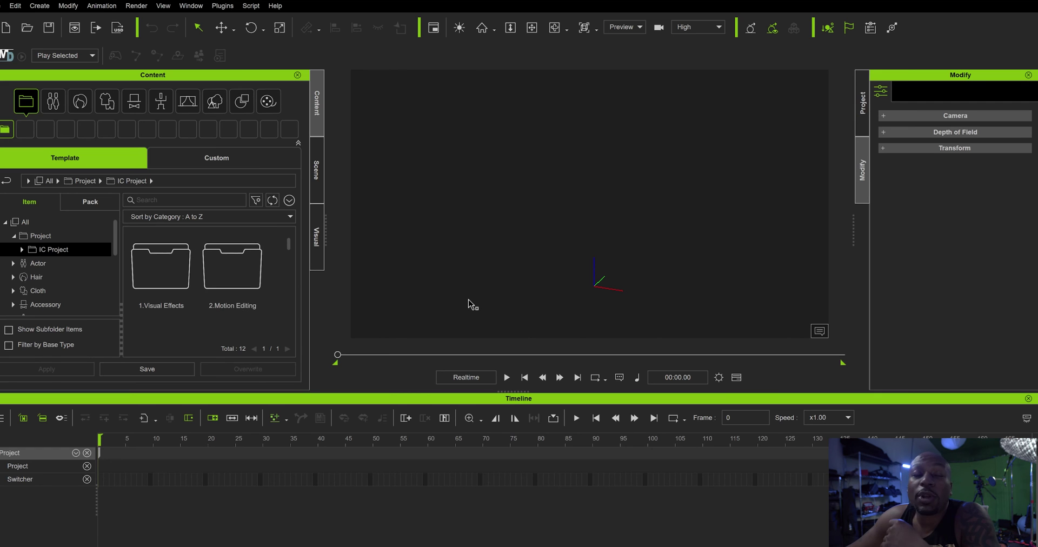
Drag Jimmy_Monster from Custom > Actor > Character into the iClone scene
left_click(240, 152)
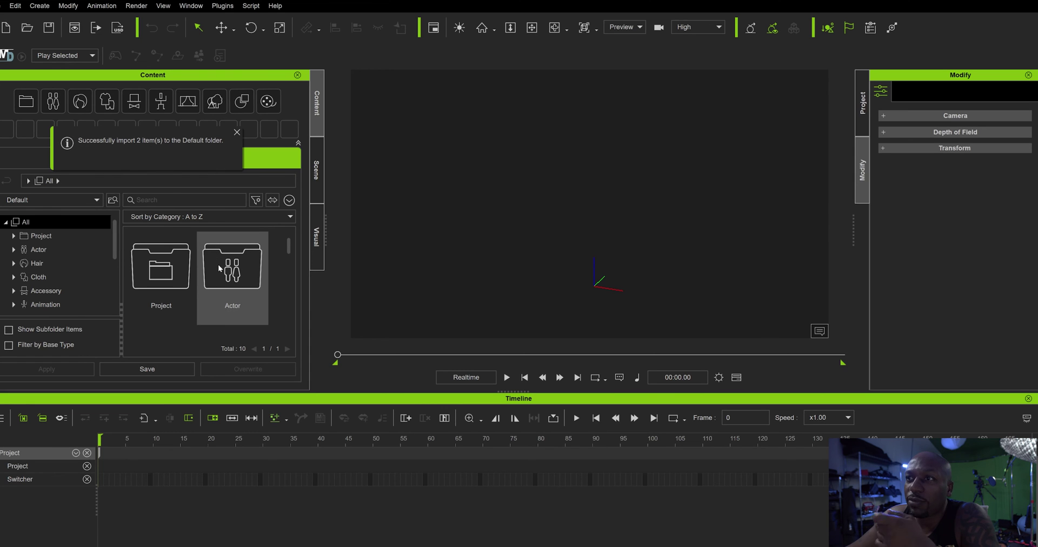
double_click(235, 269)
double_click(181, 284)
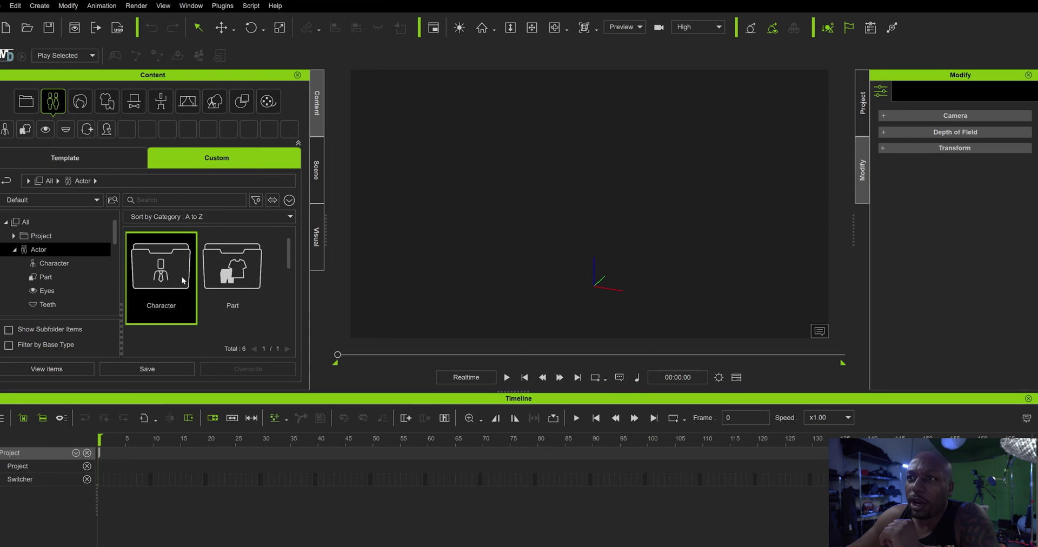
left_click_drag(287, 246, 291, 272)
left_click_drag(149, 295, 556, 274)
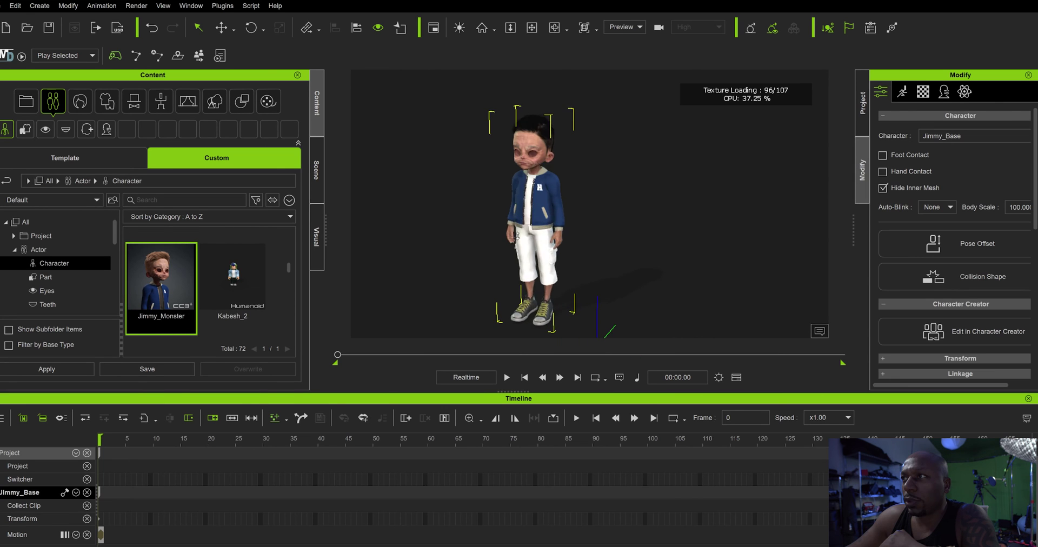
Frame the character facing forward and bring the anim folder window over the panels
left_click(533, 26)
right_click_drag(562, 254, 773, 285)
left_click_drag(496, 220, 541, 238)
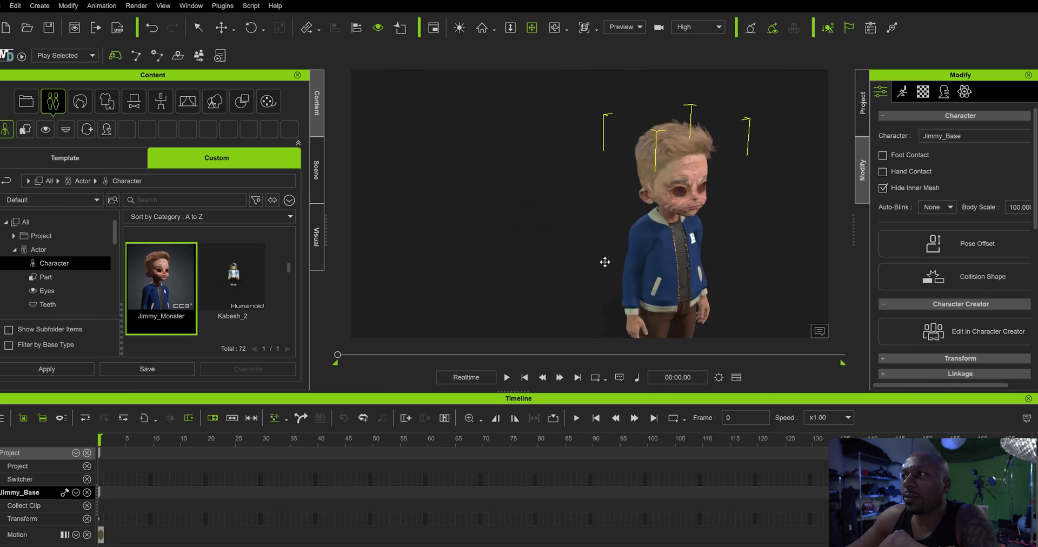
right_click_drag(540, 238, 554, 206)
left_click_drag(554, 215, 554, 209)
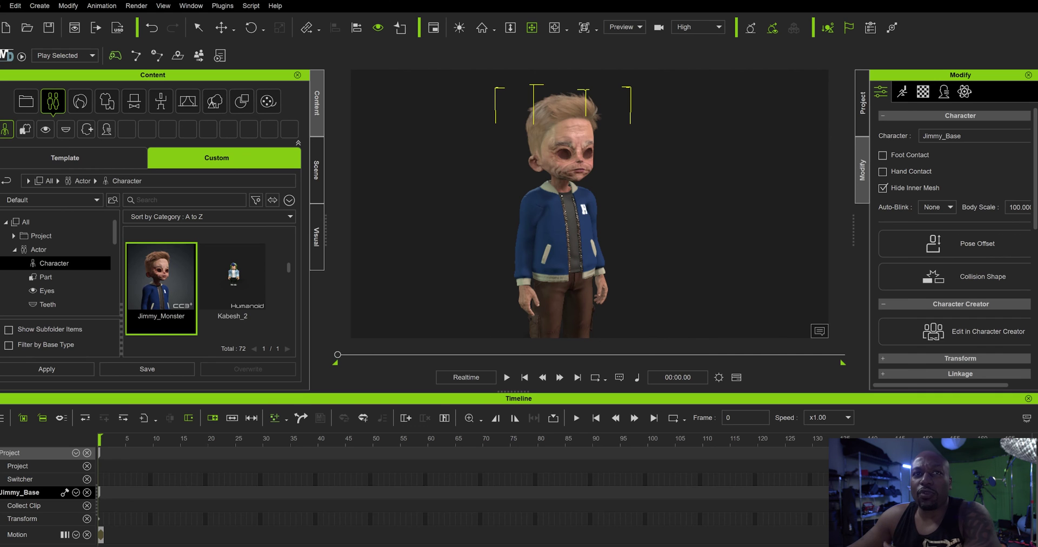
left_click_drag(0, 105, 339, 76)
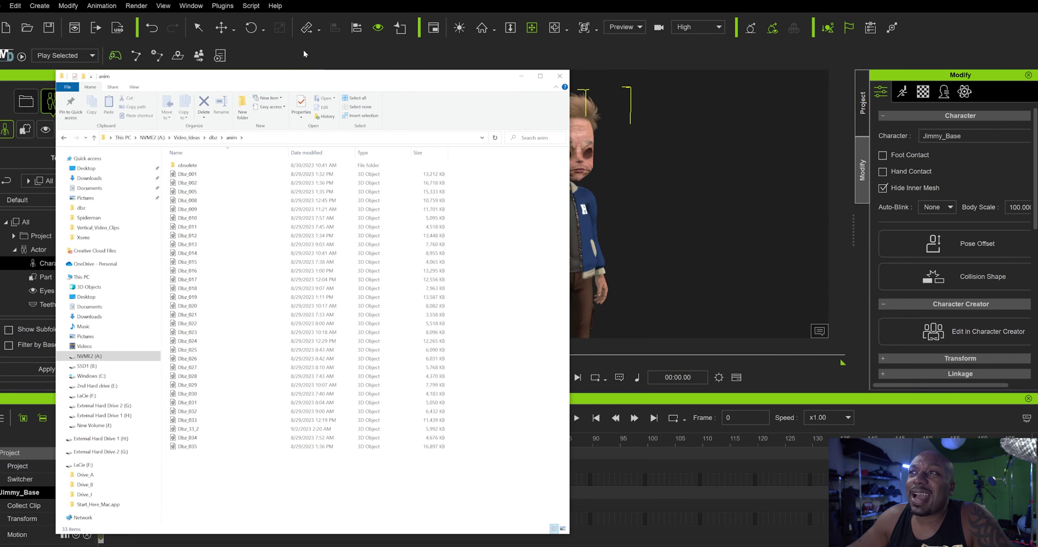
Drop the Dbz_001 motion file from the anim folder onto the character, then minimize Explorer
left_click_drag(348, 82, 301, 74)
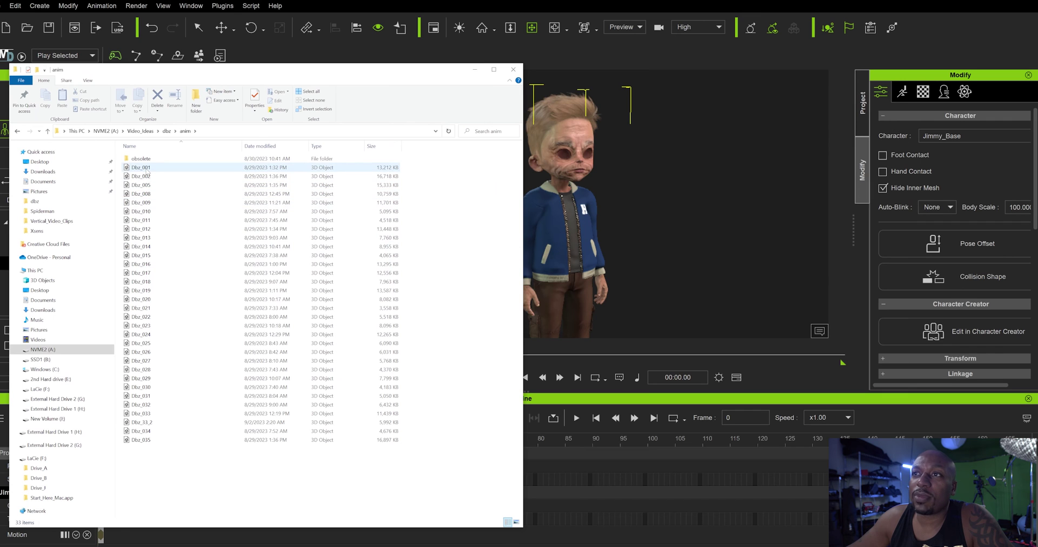
left_click_drag(145, 169, 558, 207)
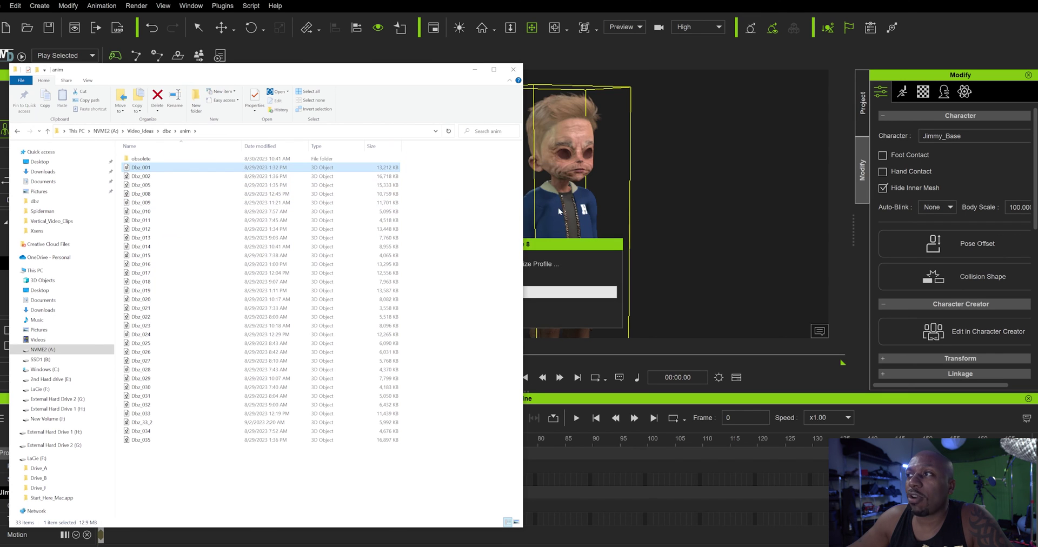
left_click(473, 71)
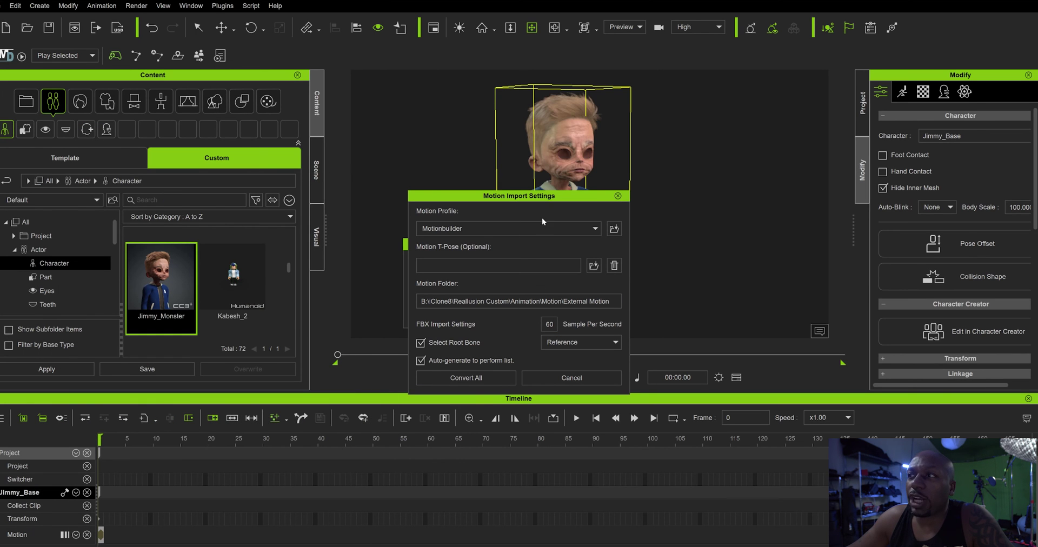
Choose the Xsens motion profile and convert the Dbz_001 motion onto the character
left_click(580, 228)
scroll(511, 282, "down", 1)
scroll(510, 282, "down", 3)
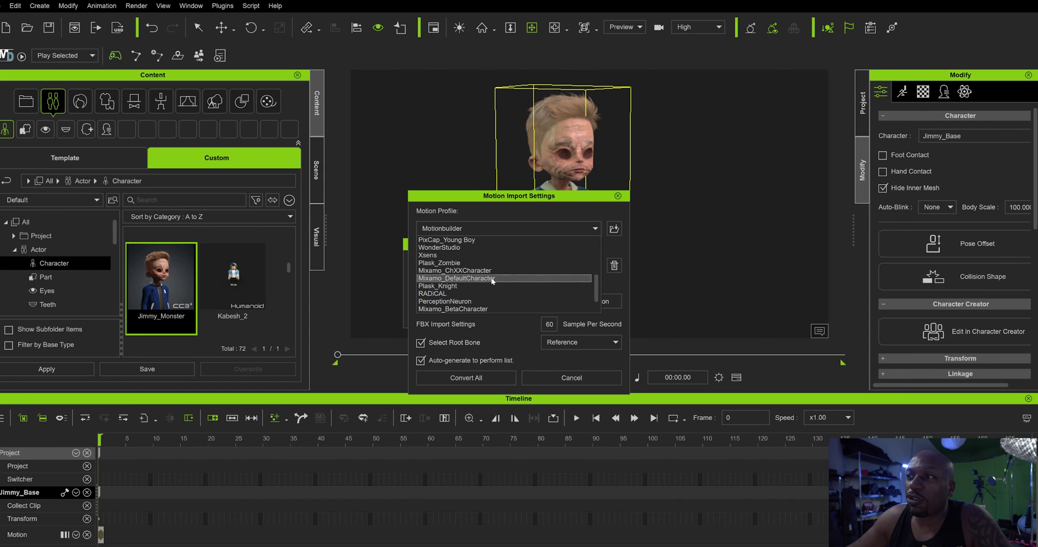
left_click(469, 255)
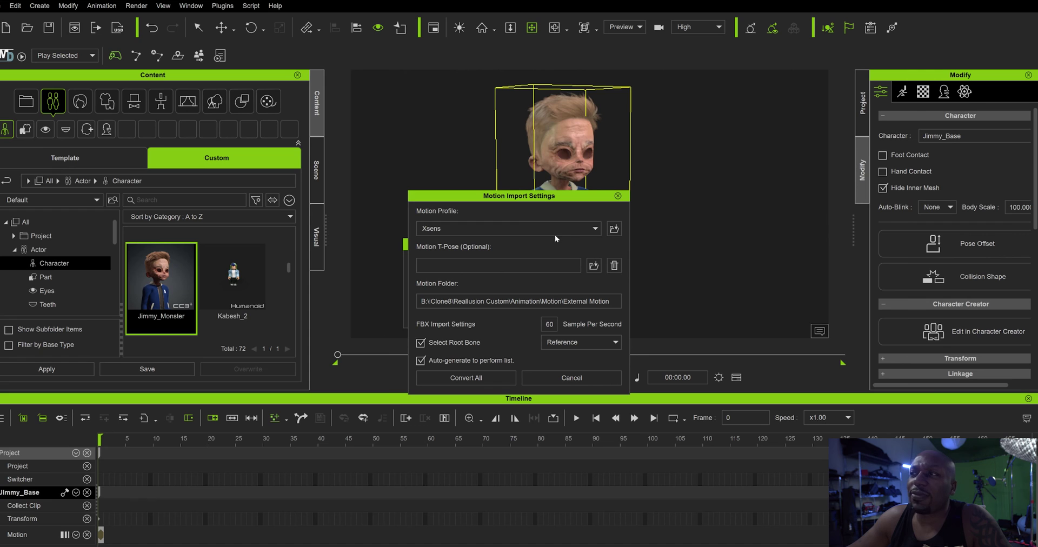
left_click(468, 377)
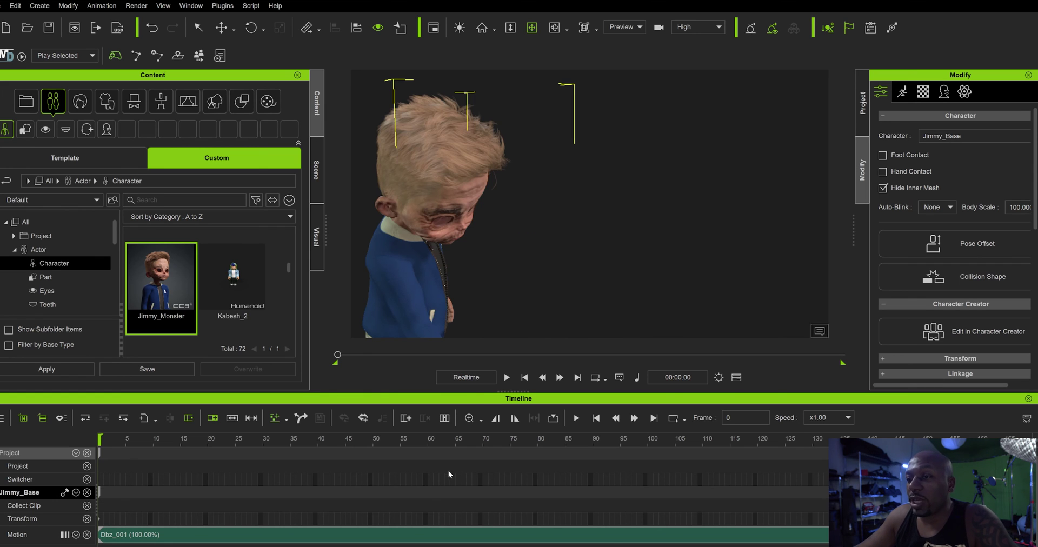
Play part of the Dbz_001 clip, stop it, and zoom out the timeline
scroll(436, 283, "down", 4)
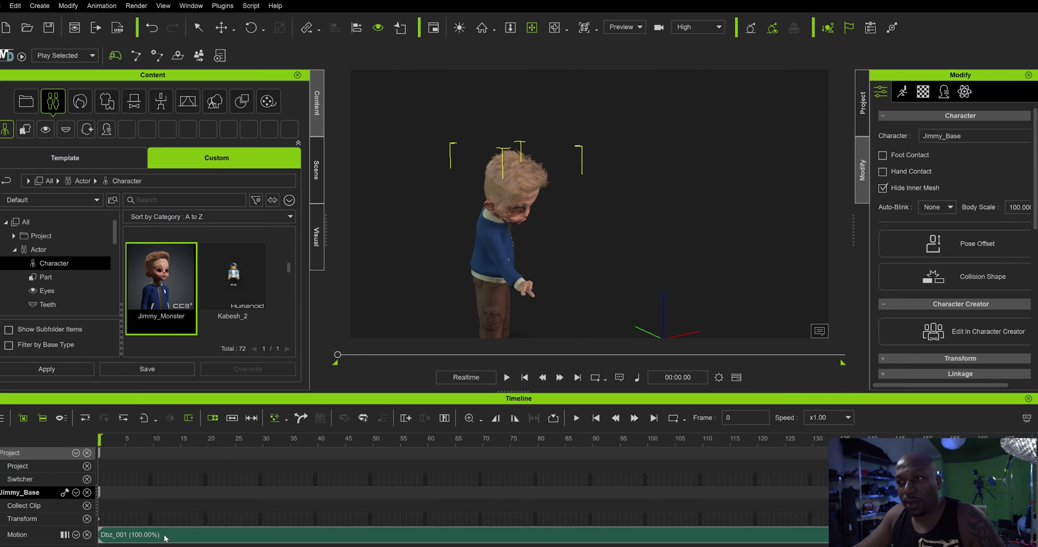
key("space")
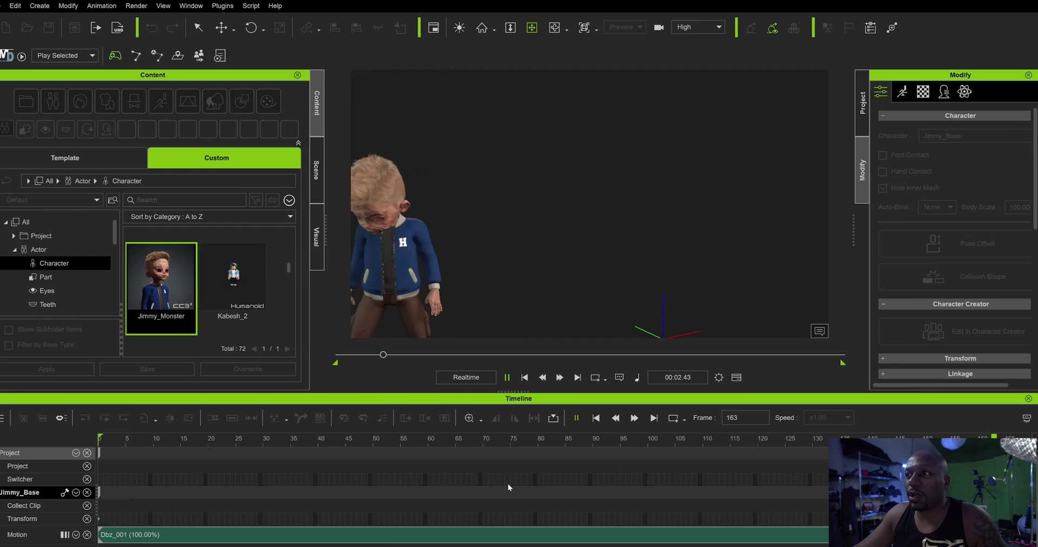
key("space")
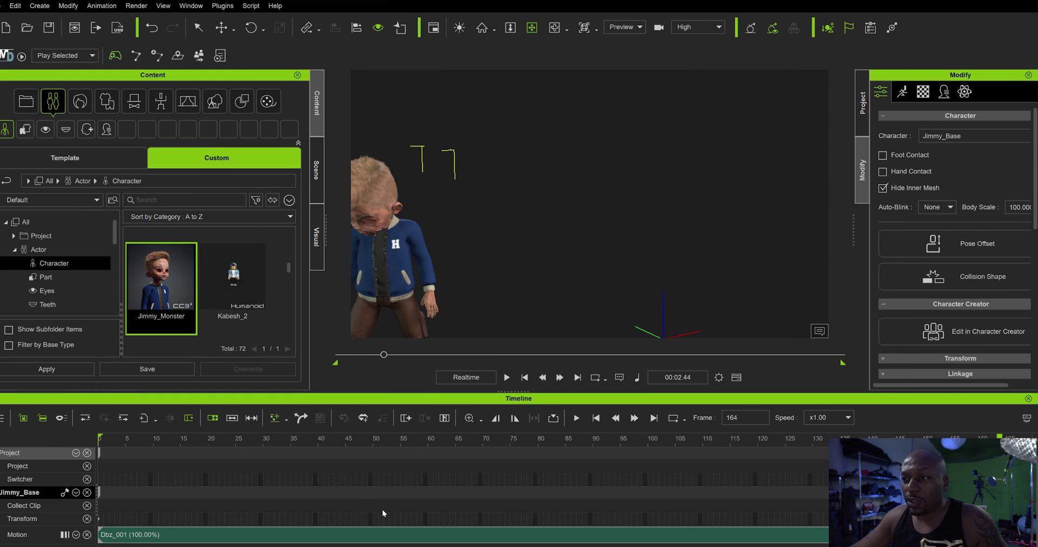
scroll(405, 516, "down", 10)
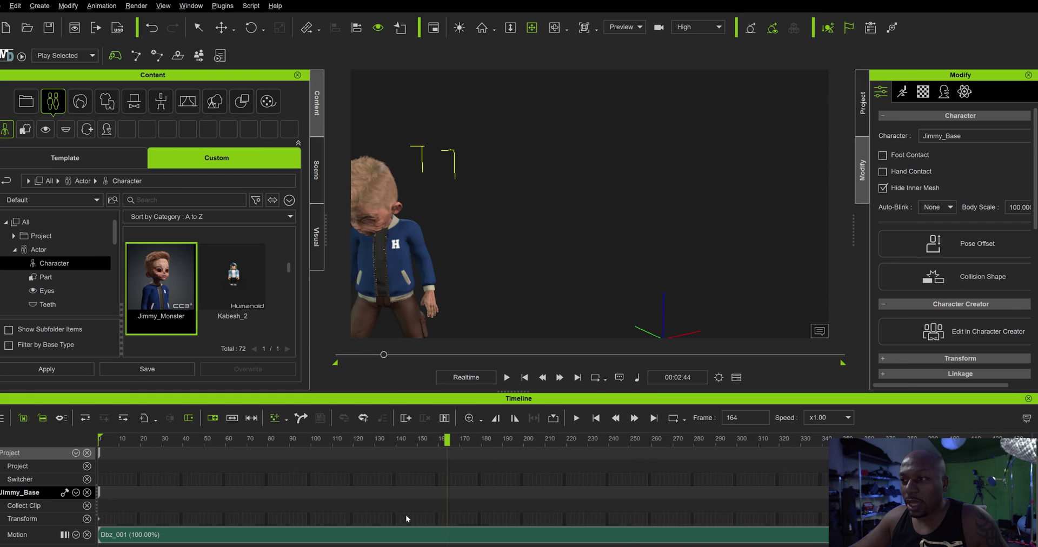
scroll(407, 516, "down", 3)
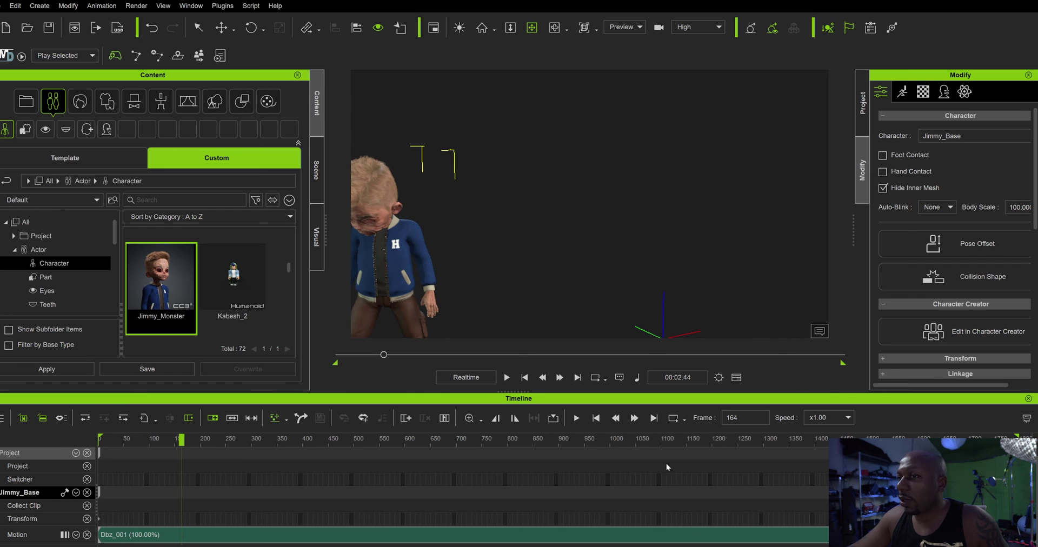
Set the project's End Frames to 50000
left_click(862, 103)
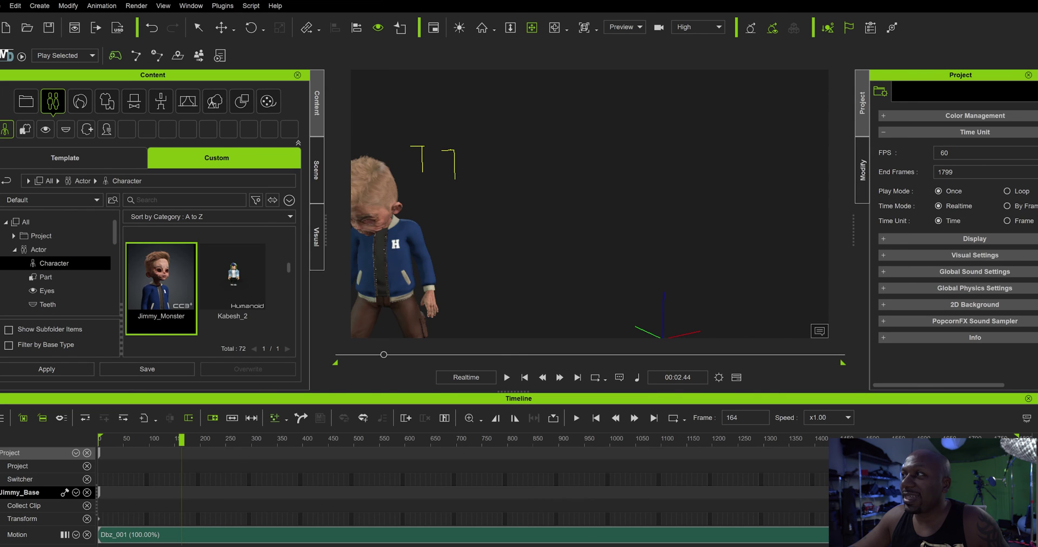
double_click(945, 171)
type("50000")
key("Return")
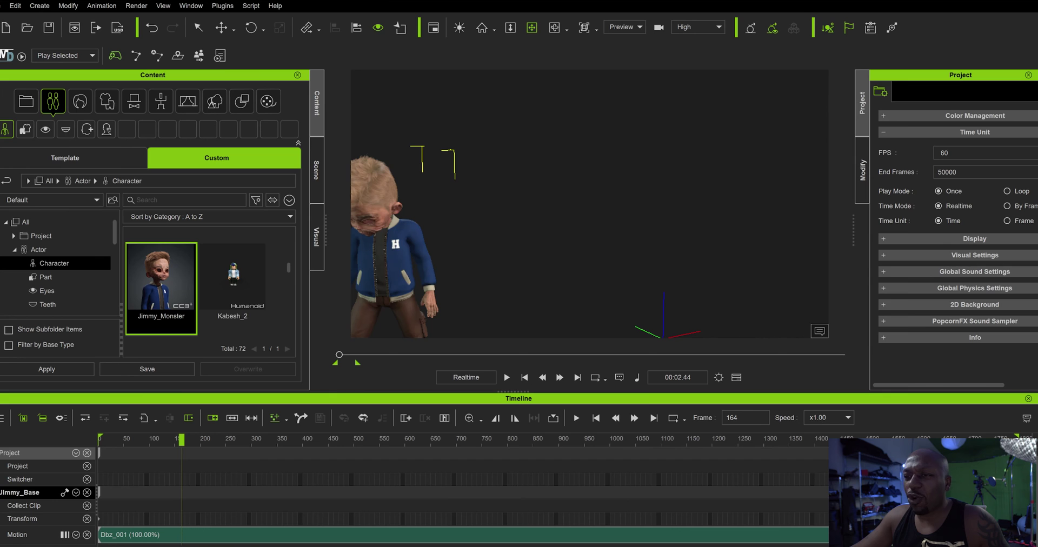
Make frame 3961 the end of the playback range
scroll(480, 464, "down", 5)
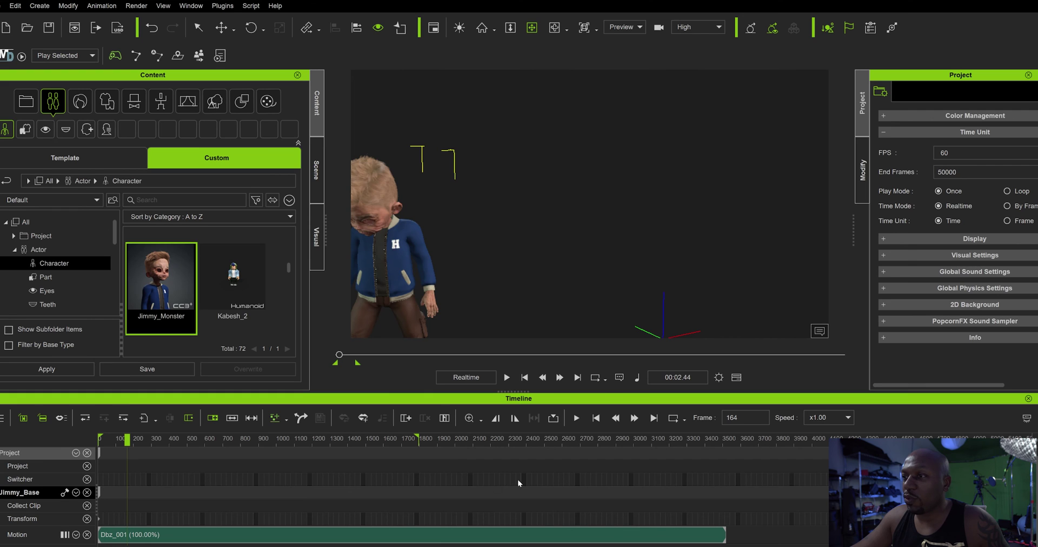
mouse_move(418, 438)
left_mouse_down()
mouse_move(730, 441)
mouse_move(738, 452)
left_mouse_up()
left_click(805, 441)
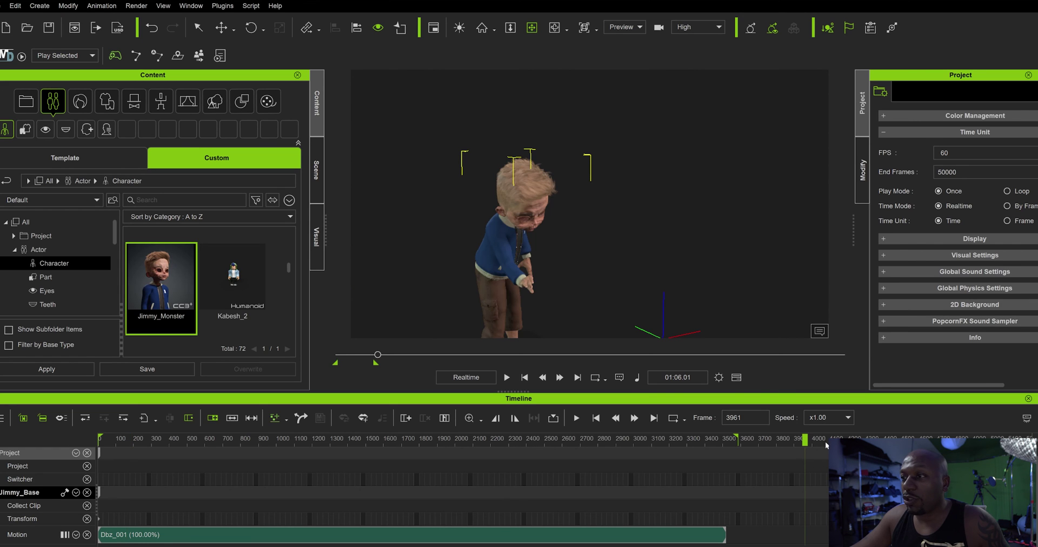
left_click(513, 419)
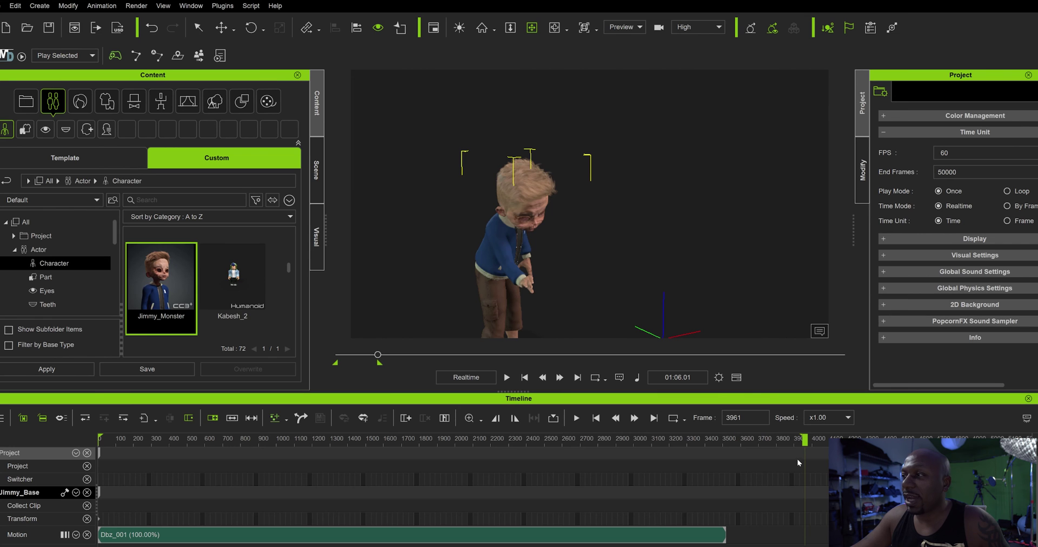
left_click(776, 439)
left_click_drag(651, 445, 183, 457)
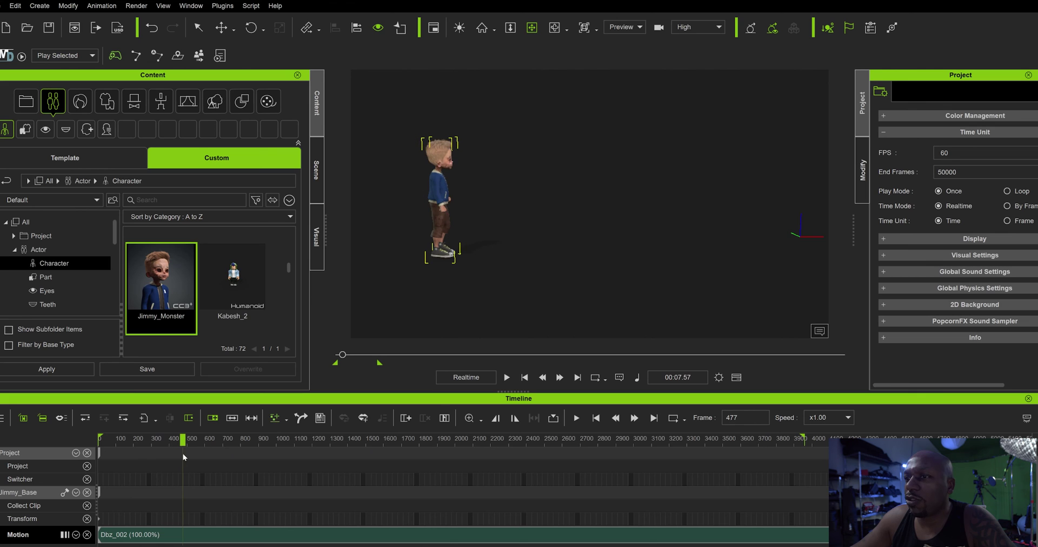
Break the Dbz_002 clip, delete the opening piece and move the remainder to frame 0
right_click(184, 536)
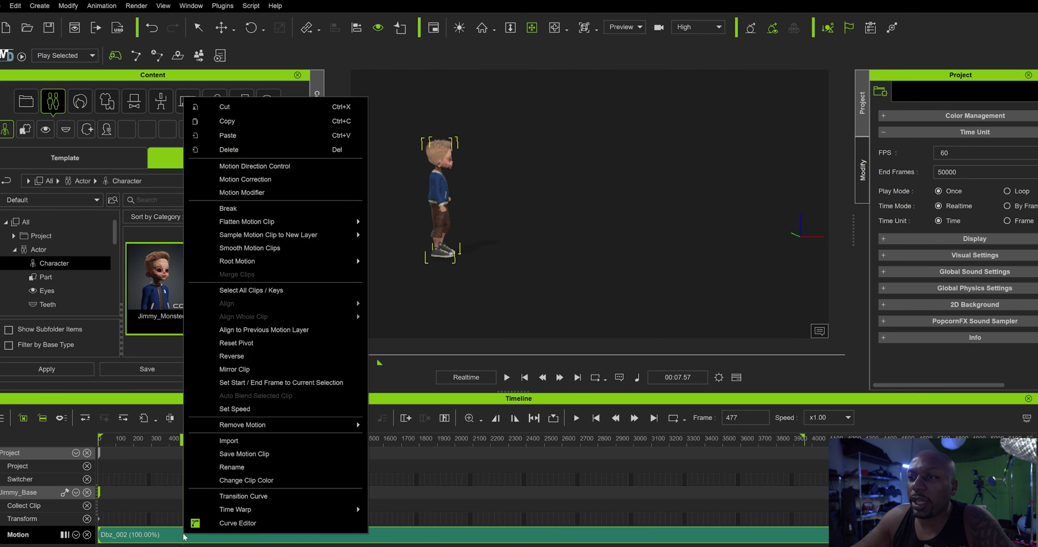
left_click(231, 206)
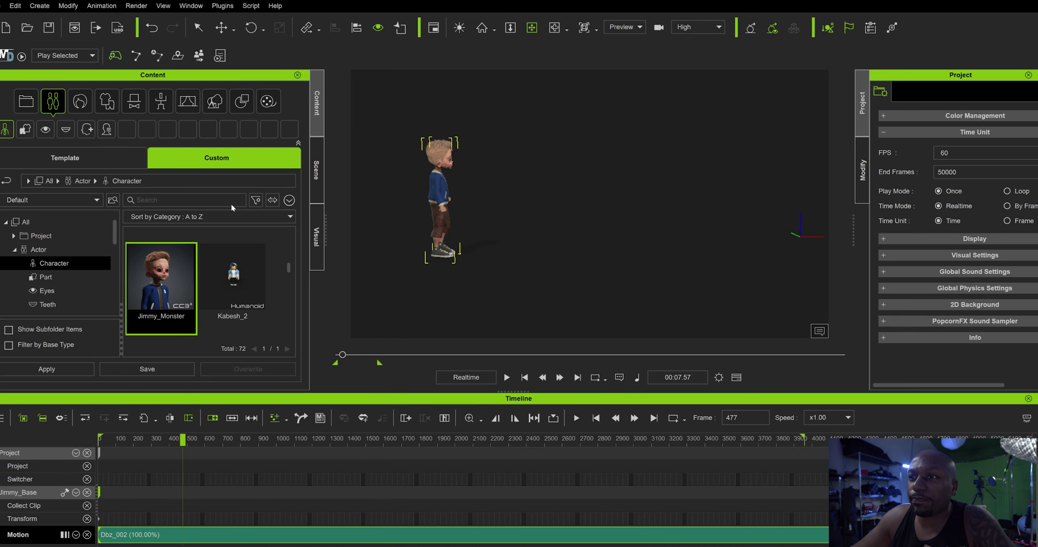
right_click(159, 541)
left_click(226, 155)
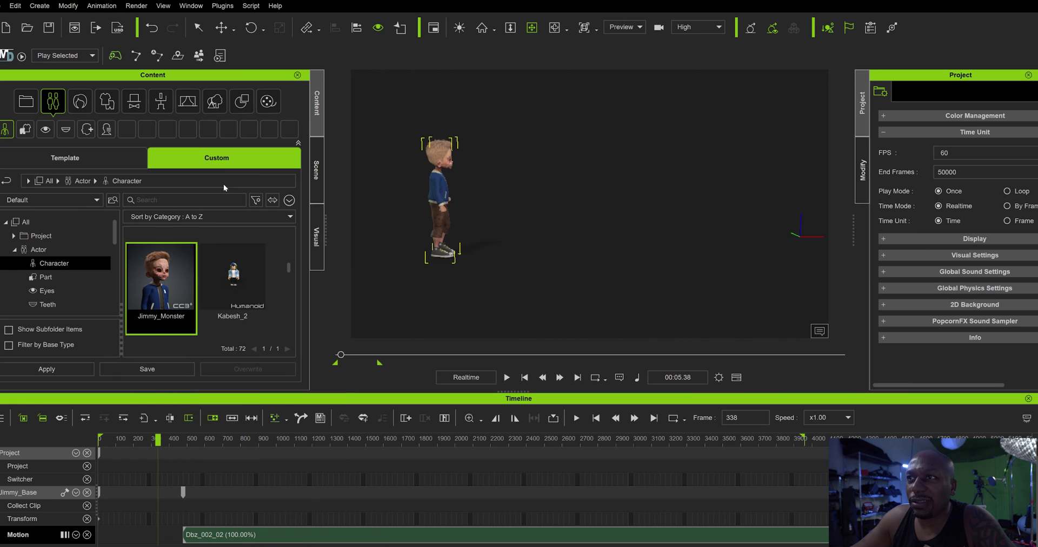
left_click_drag(162, 441, 180, 440)
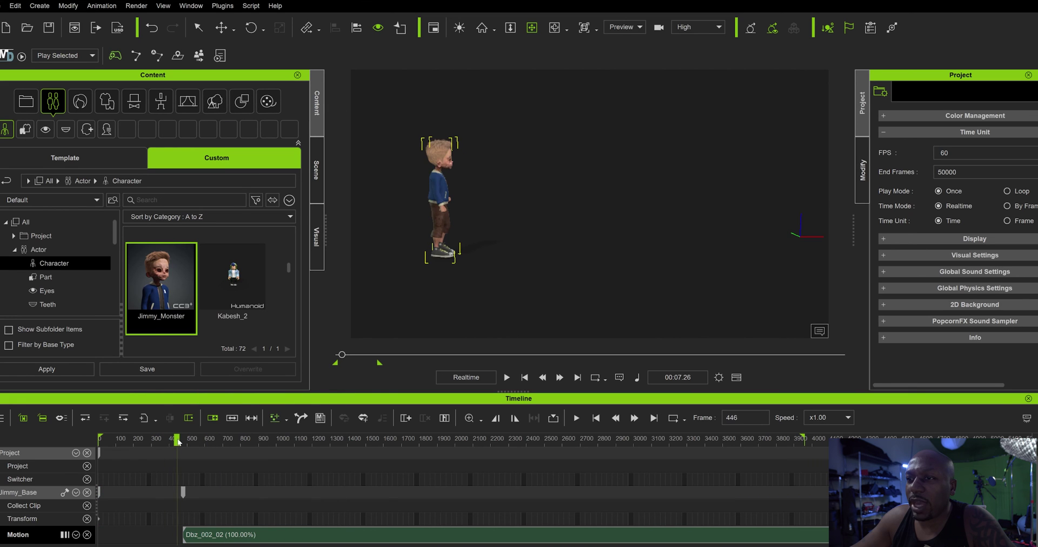
left_click_drag(99, 496, 80, 493)
left_click_drag(102, 441, 523, 456)
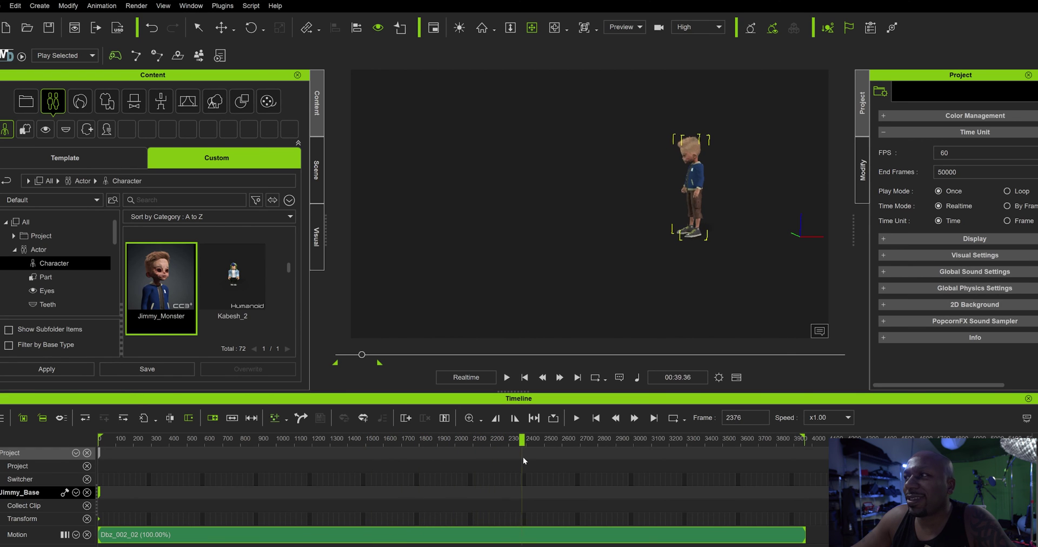
Break the Dbz_002_02 clip at frame 2379 and remove the tail piece
right_click(525, 537)
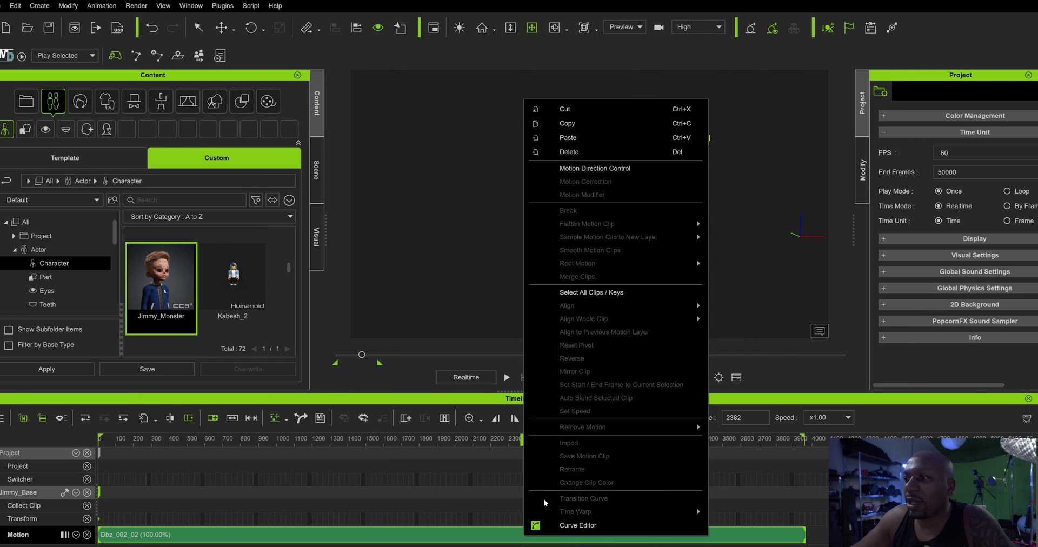
left_click(523, 540)
right_click(523, 539)
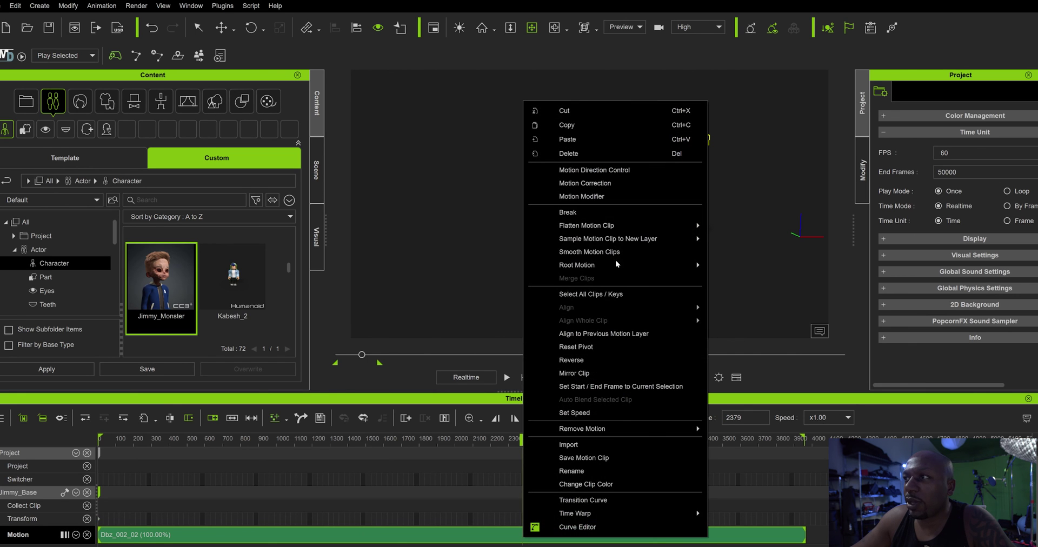
left_click(591, 213)
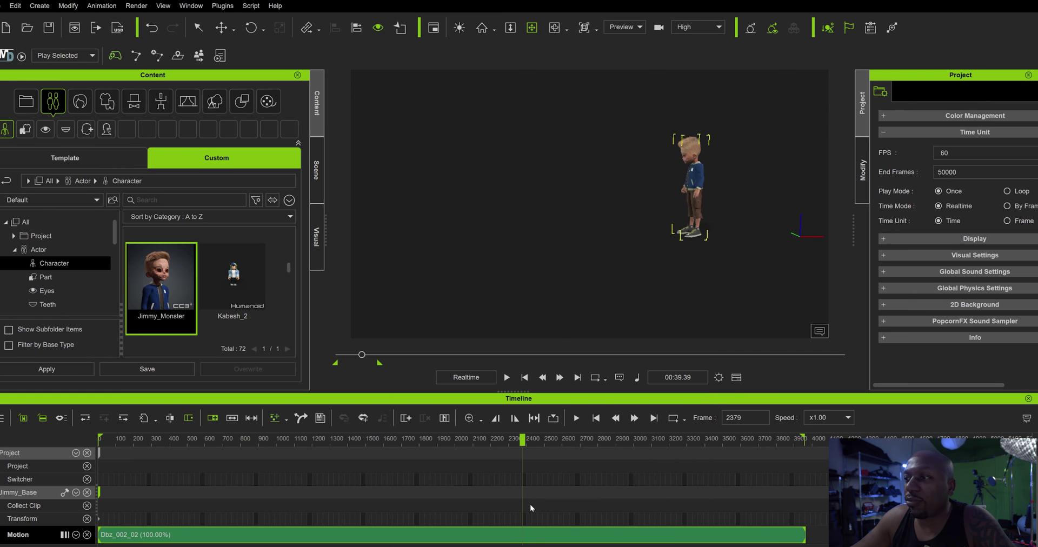
right_click(551, 539)
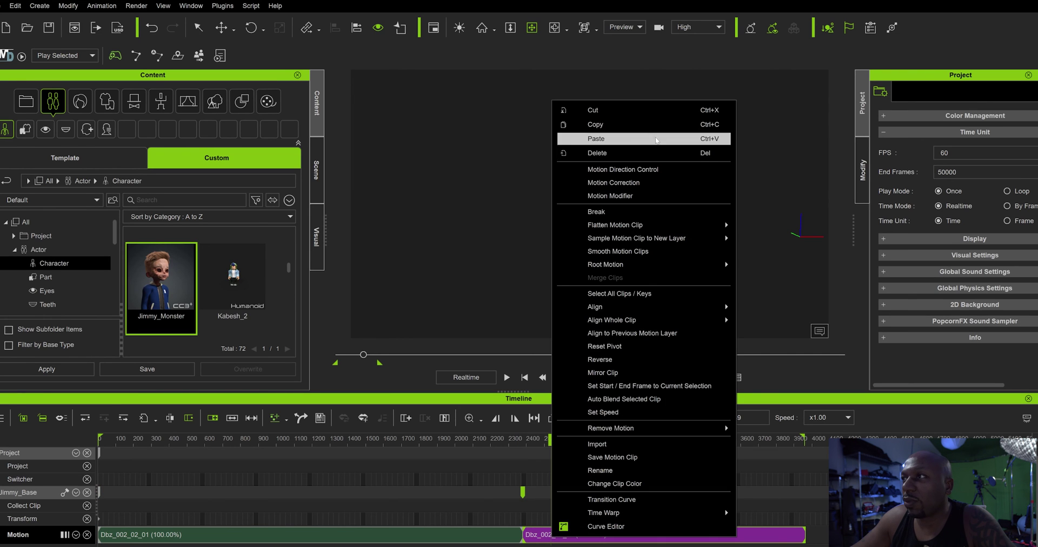
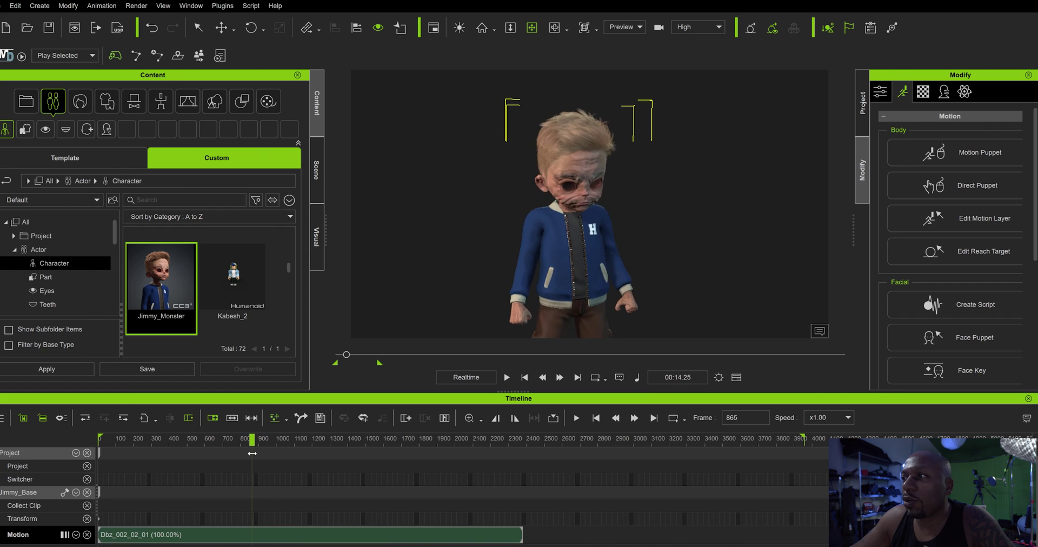
Zoom in on Jimmy_Monster's torso and orbit around both sides to inspect the hands
scroll(609, 292, "up", 3)
left_click_drag(608, 292, 636, 201)
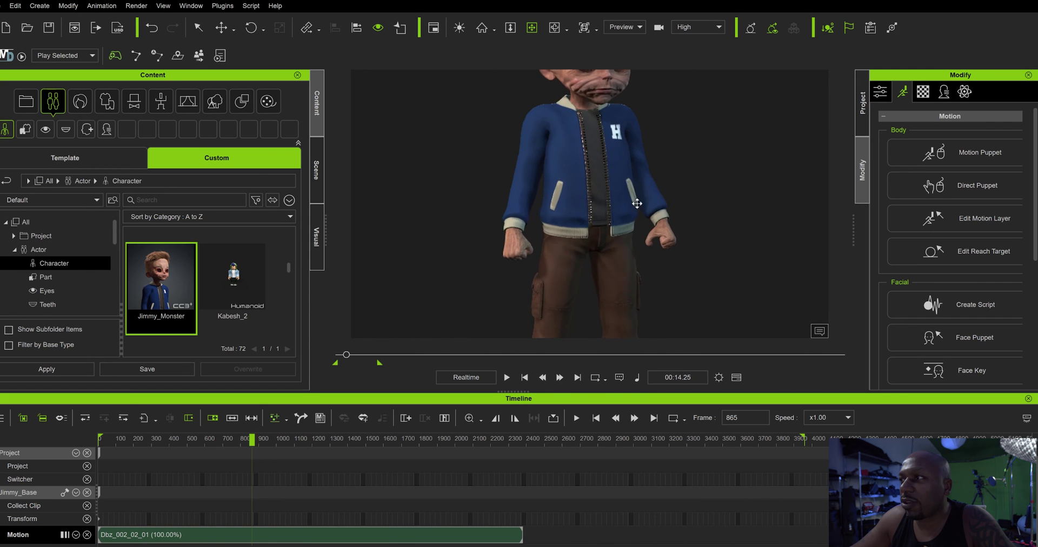
right_click_drag(683, 255, 1, 251)
right_click_drag(65, 252, 136, 251)
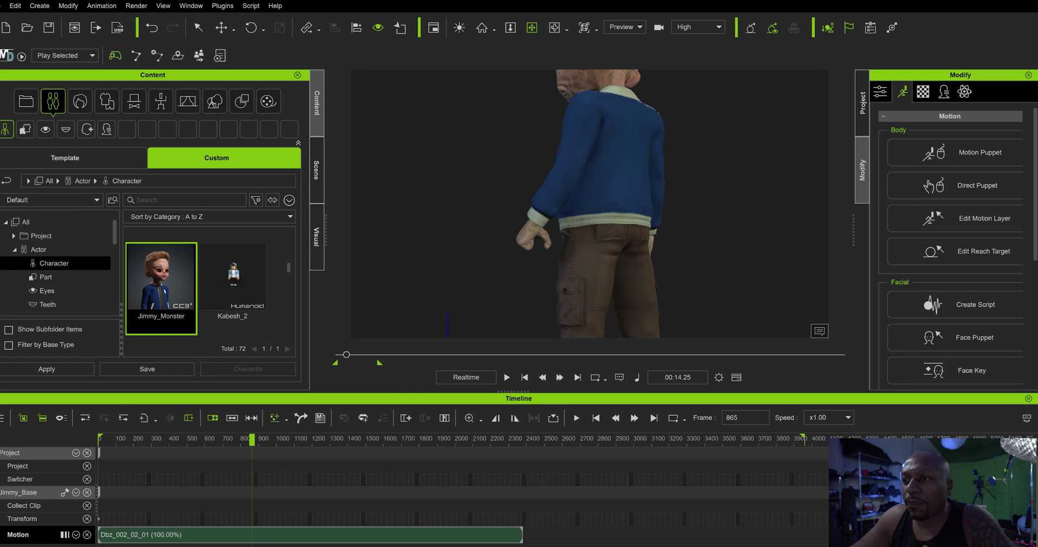
Start Edit Motion Layer, move its panel aside, and hide the effector spheres and bones
left_click(947, 221)
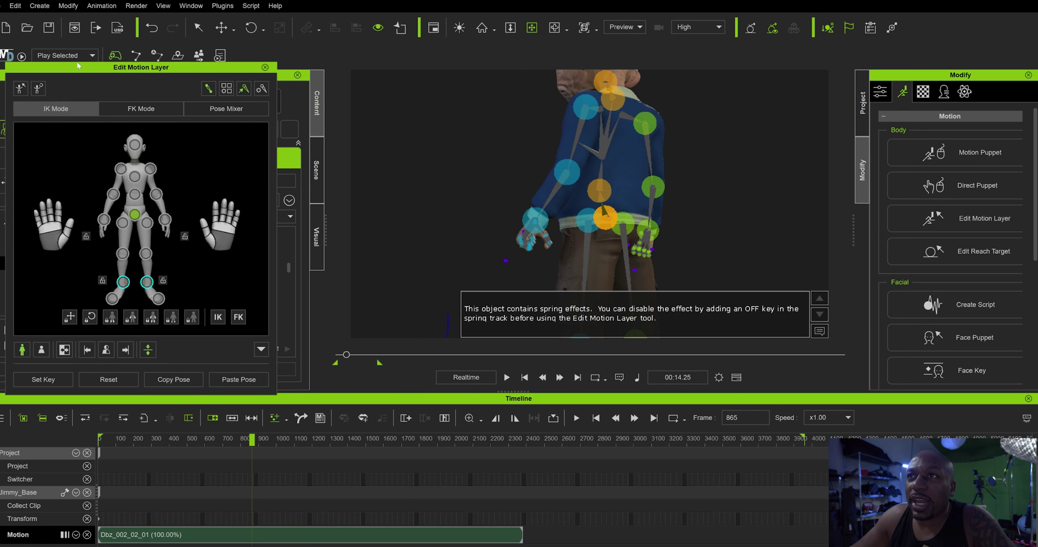
left_click_drag(79, 65, 159, 69)
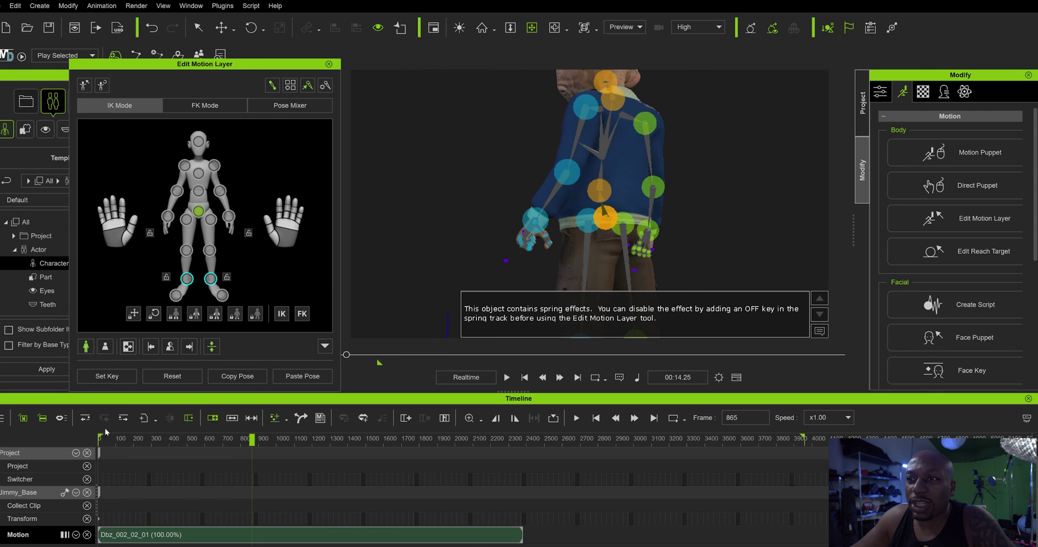
left_click_drag(250, 441, 193, 443)
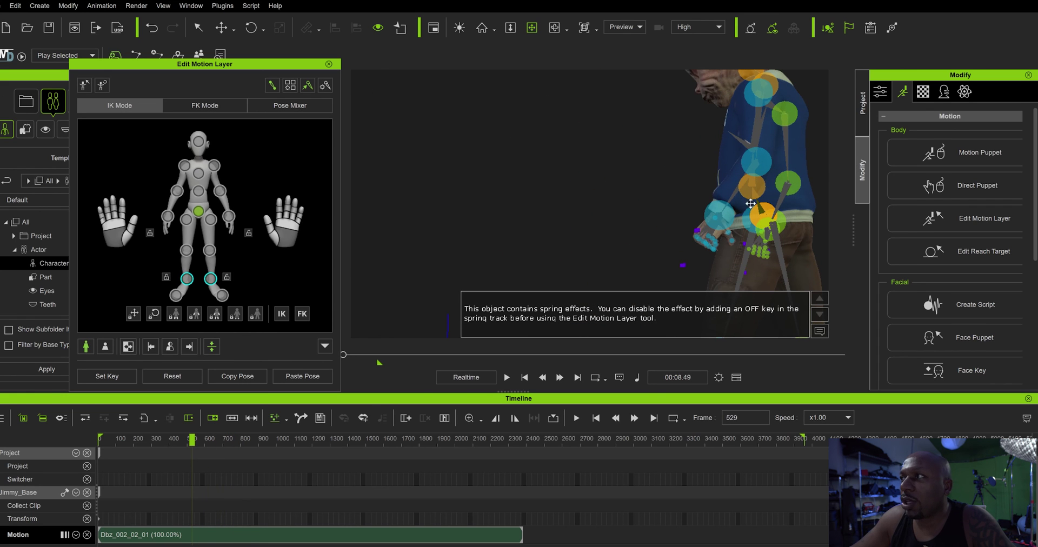
left_click(273, 87)
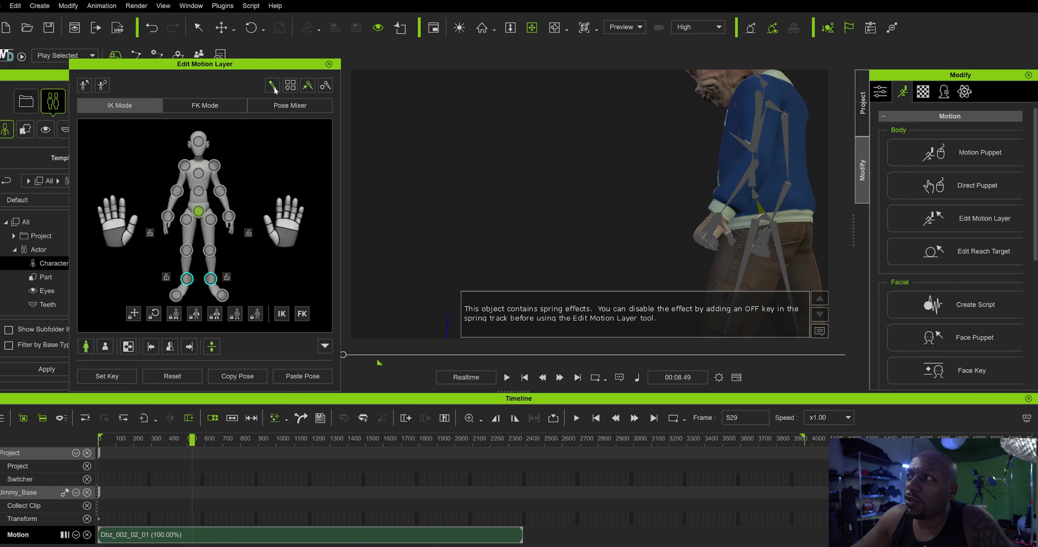
left_click(308, 86)
Set a motion layer key at frame 267, viewed from the character's back, then advance to frame 338
right_click_drag(665, 227, 443, 202)
right_click_drag(509, 231, 603, 249)
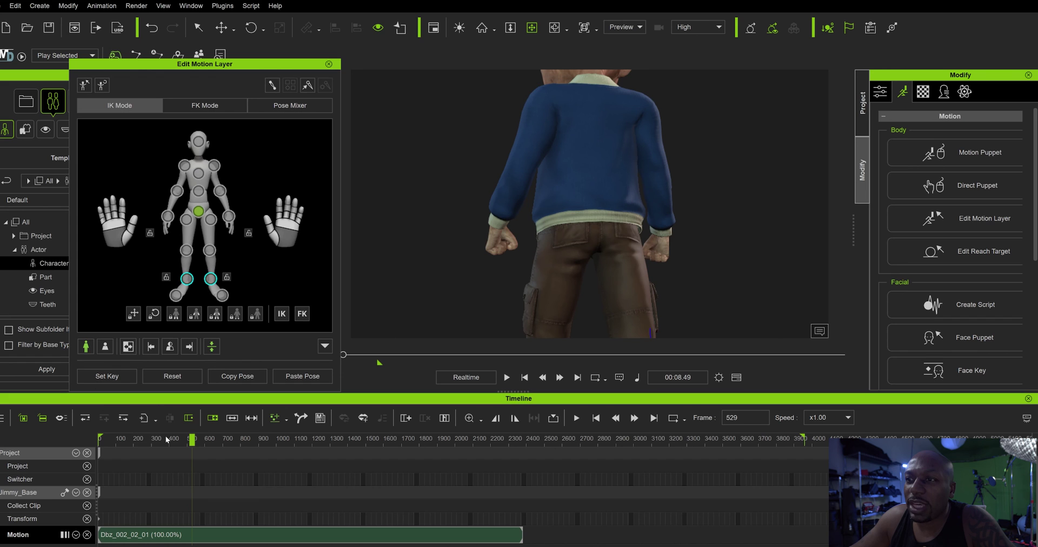
left_click_drag(193, 440, 145, 444)
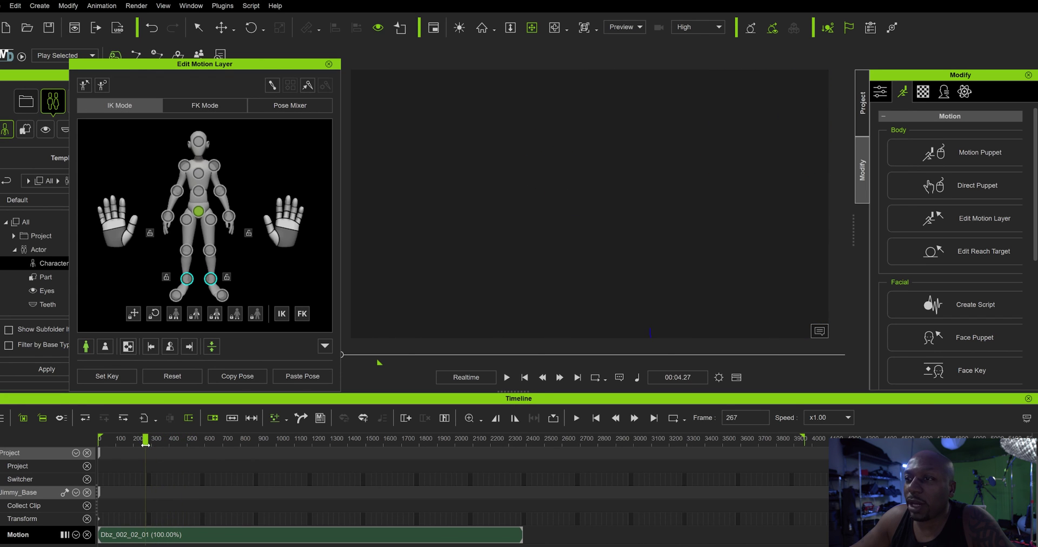
scroll(552, 237, "down", 4)
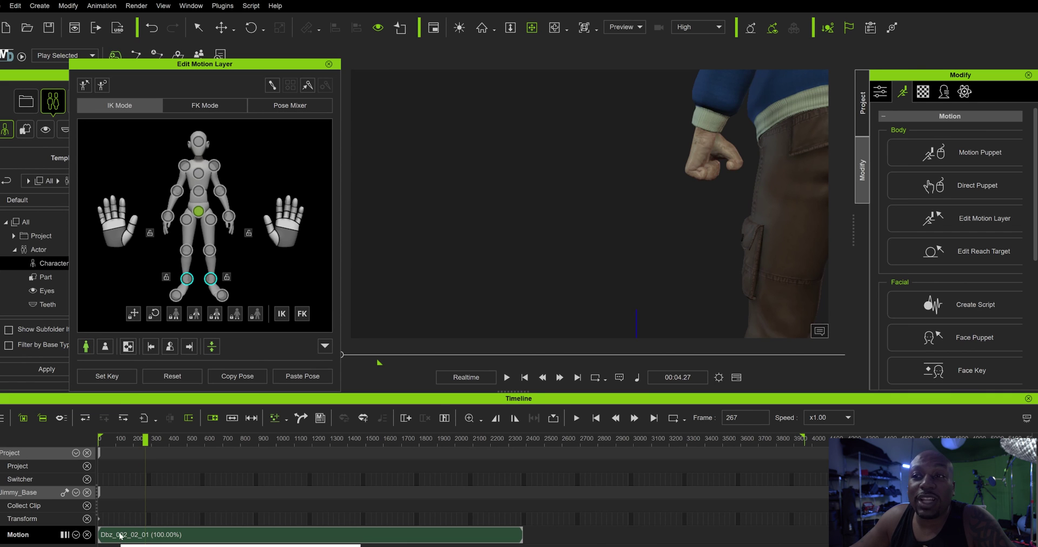
left_click(110, 376)
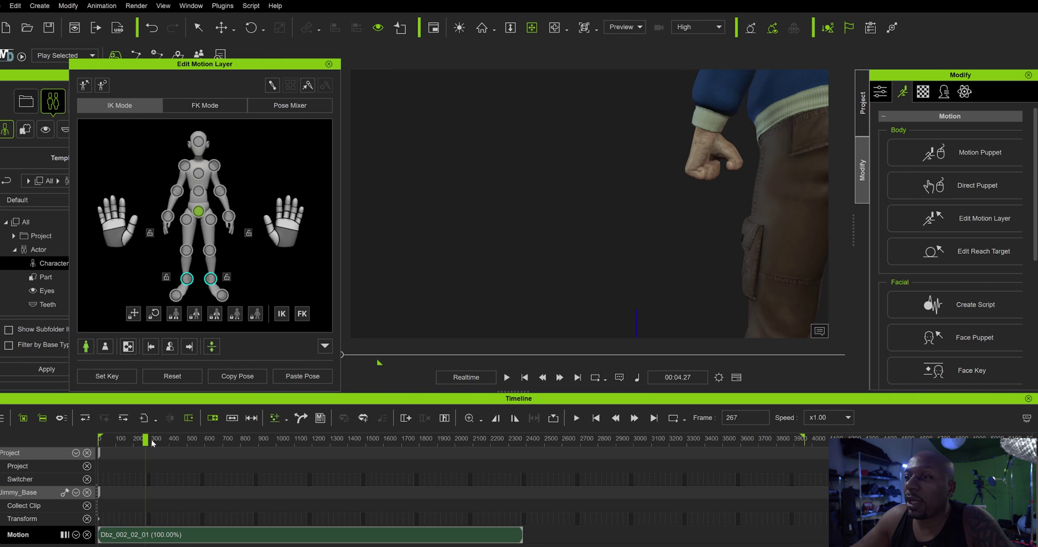
left_click_drag(152, 440, 158, 440)
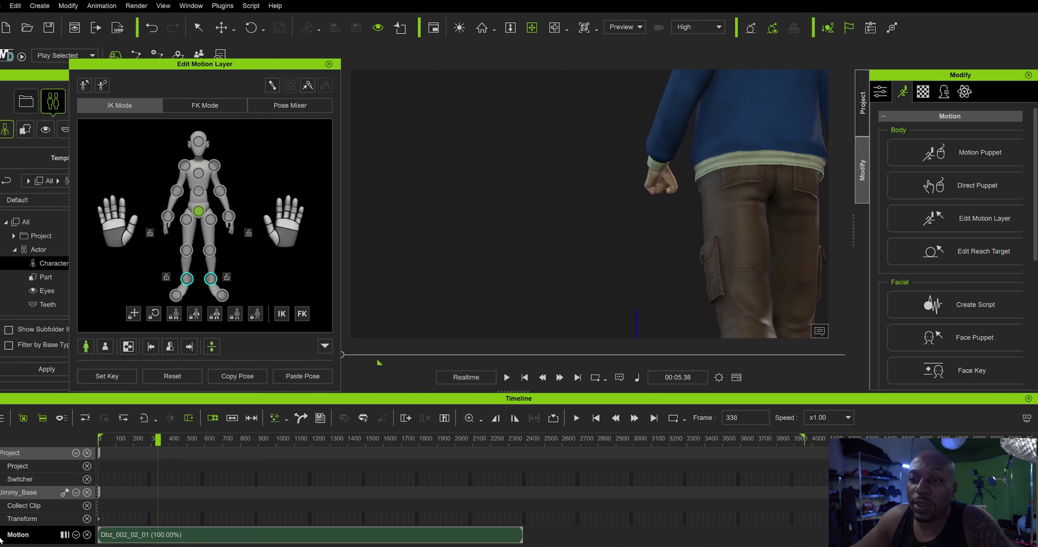
scroll(40, 533, "down", 1)
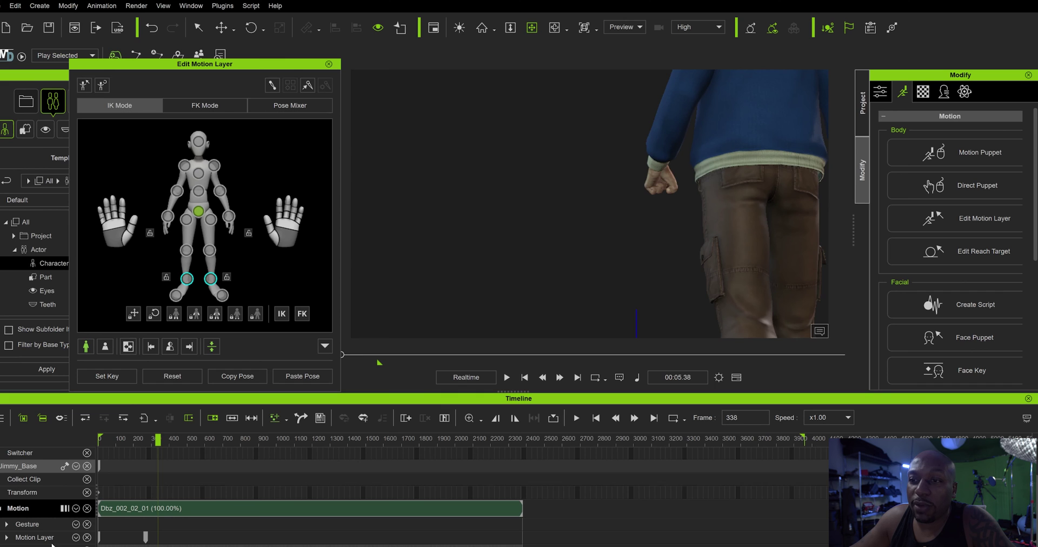
Jump to the motion layer key, step to frame 298 and pick the right hand
left_click(145, 538)
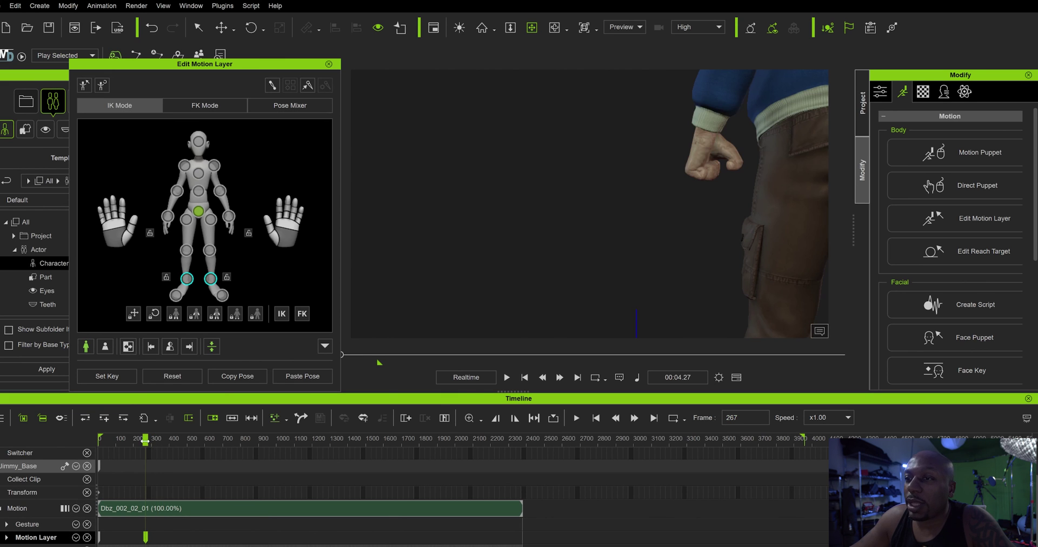
key("space")
left_click_drag(514, 243, 423, 254)
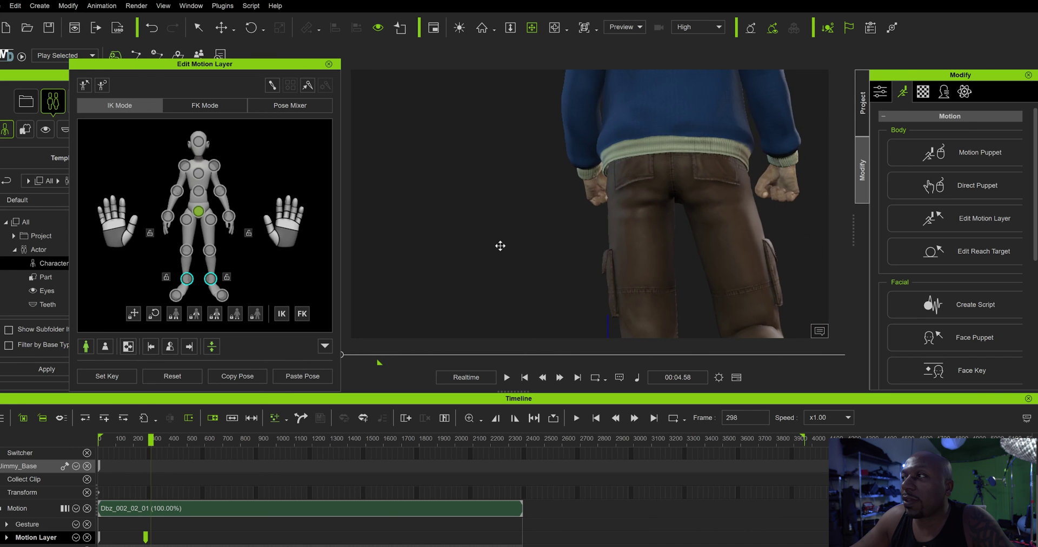
right_click_drag(501, 245, 711, 253)
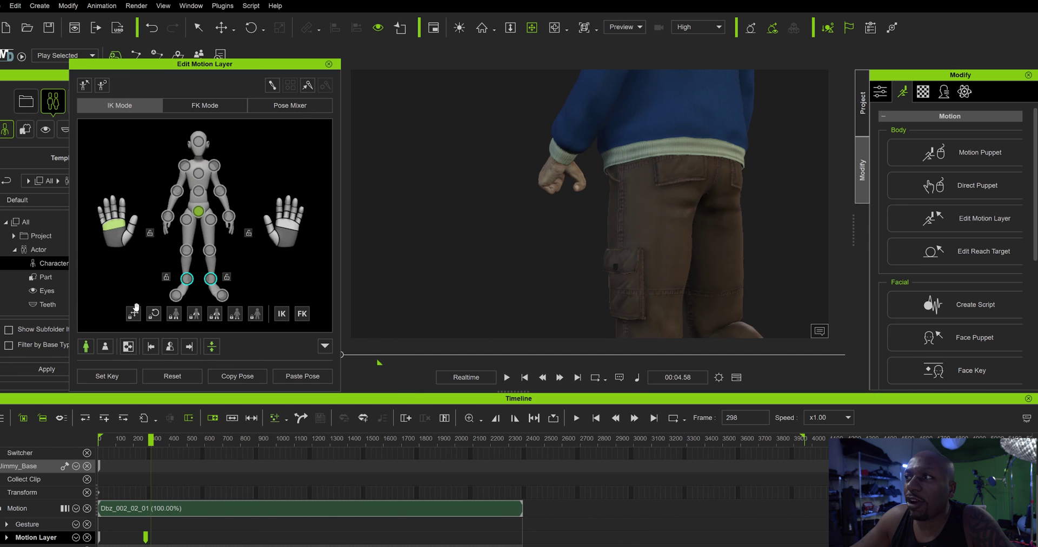
left_click(107, 375)
Curl the right hand into a fist at frame 298 and check it from the front
right_click_drag(549, 232, 397, 231)
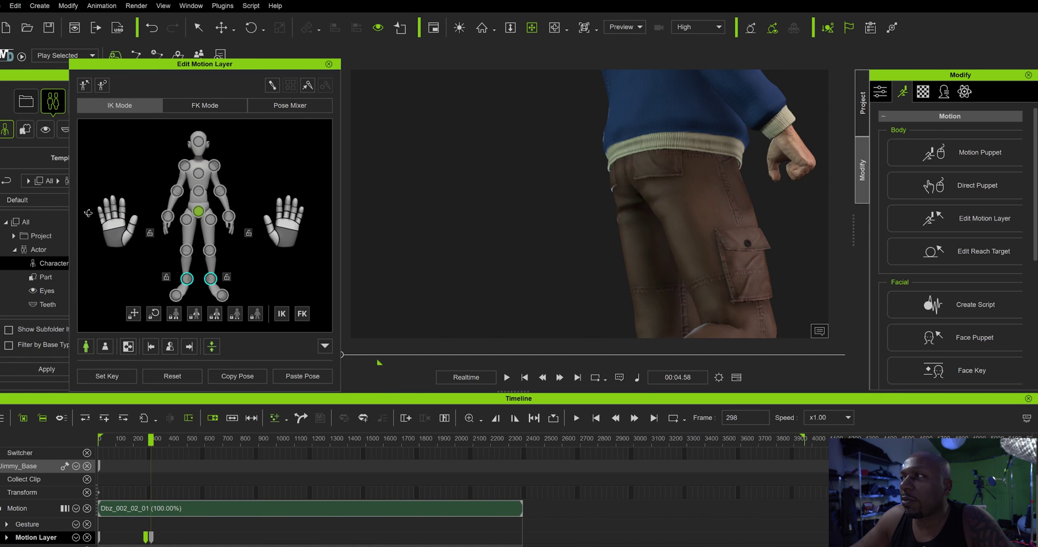
right_click_drag(134, 219, 117, 220)
right_click_drag(549, 292, 693, 296)
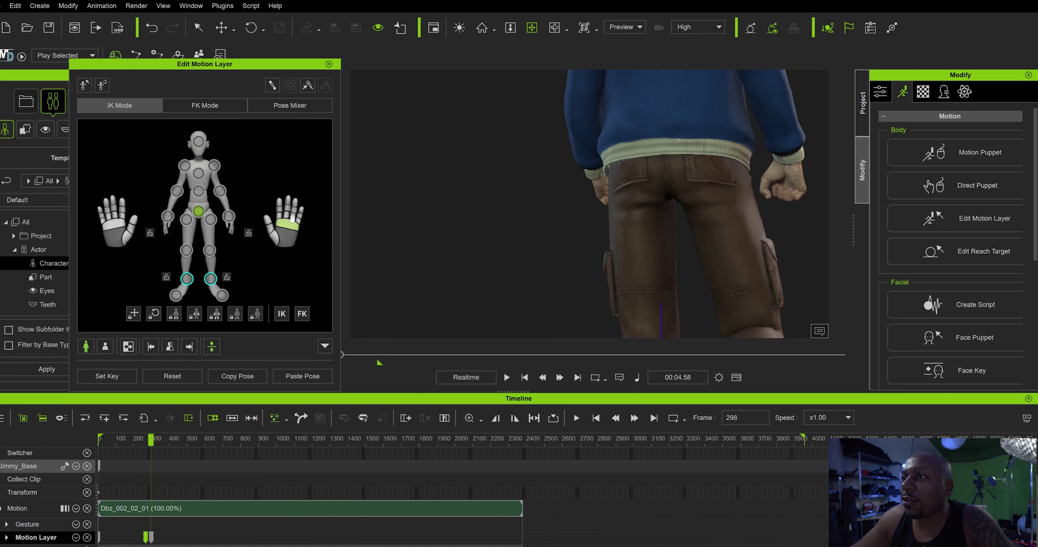
right_click_drag(482, 243, 923, 272)
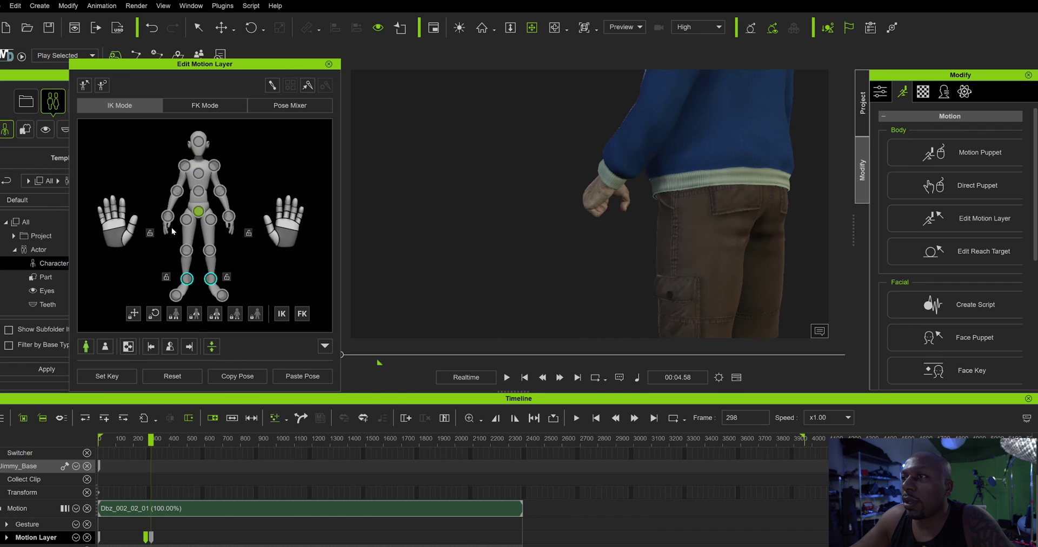
left_click_drag(283, 222, 262, 395)
right_click_drag(602, 272, 900, 286)
right_click_drag(657, 230, 639, 190)
scroll(640, 218, "up", 4)
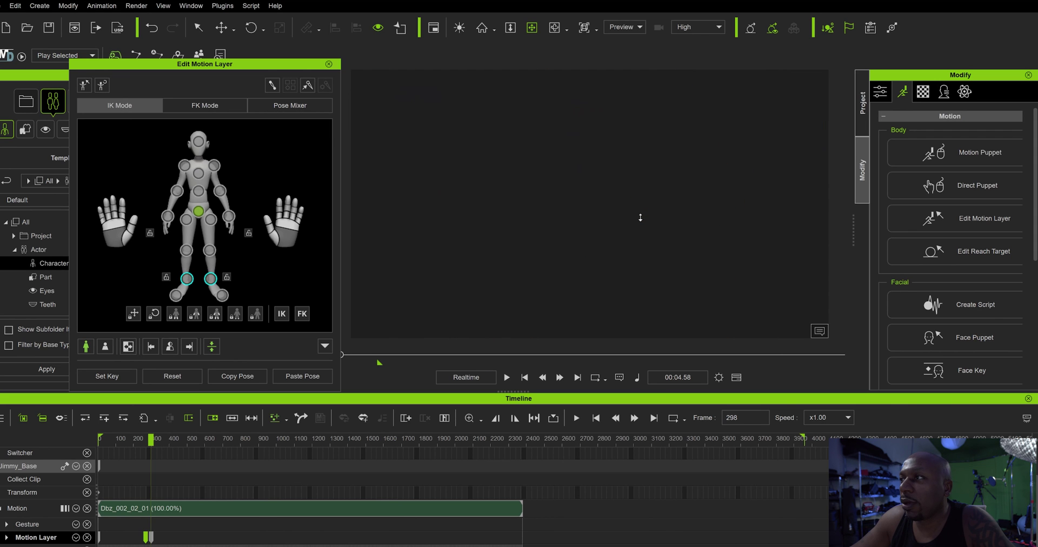
scroll(640, 217, "down", 2)
scroll(635, 220, "down", 2)
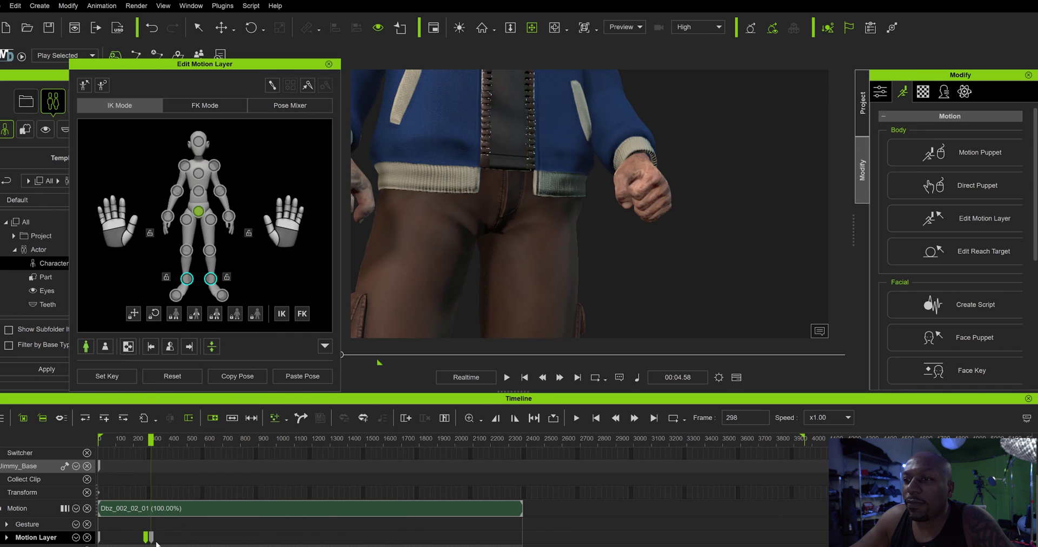
Curl the left hand into a tight fist and review the motion through frame 514
middle_click_drag(526, 273, 459, 214)
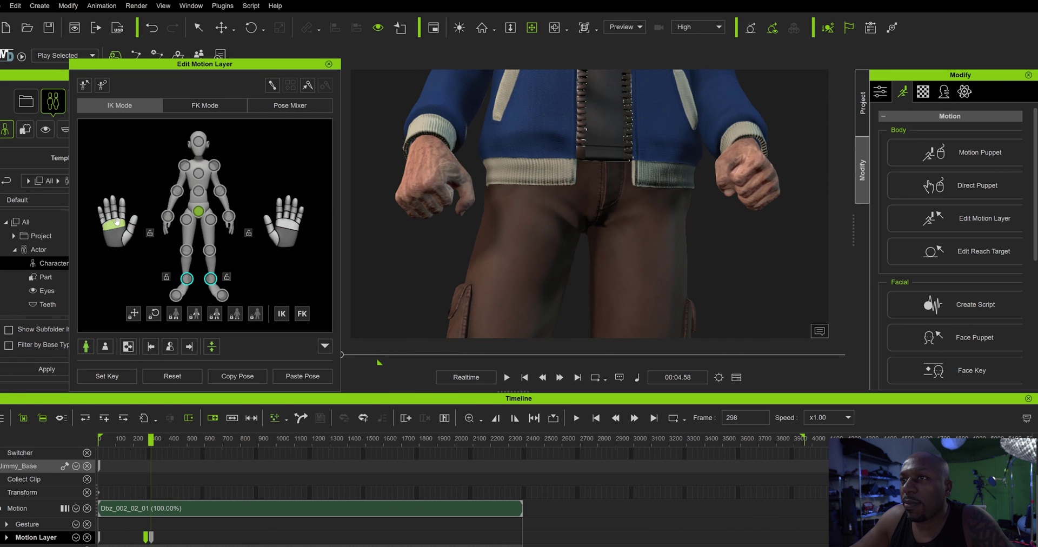
left_click_drag(112, 227, 100, 373)
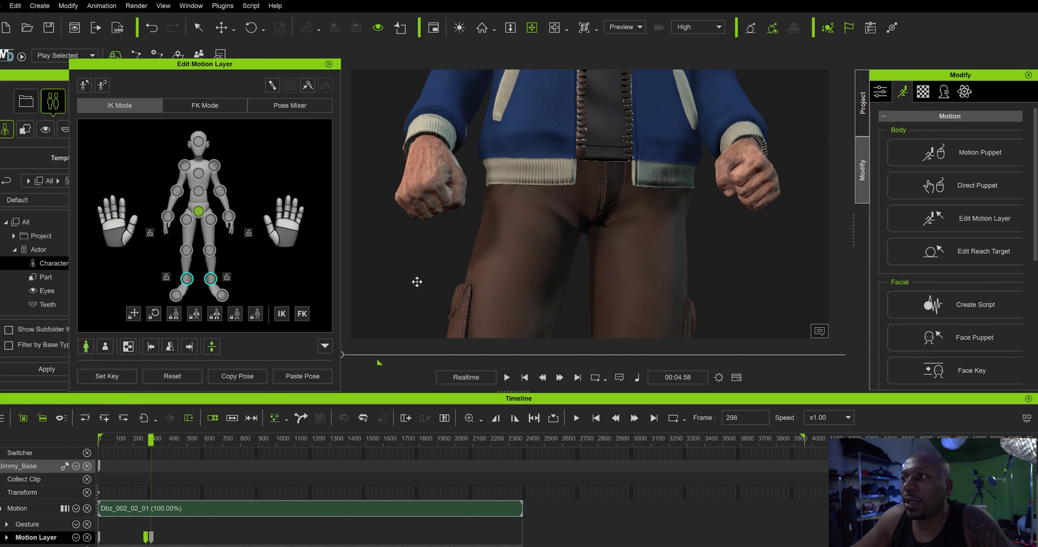
left_click_drag(152, 444, 166, 444)
scroll(540, 245, "down", 4)
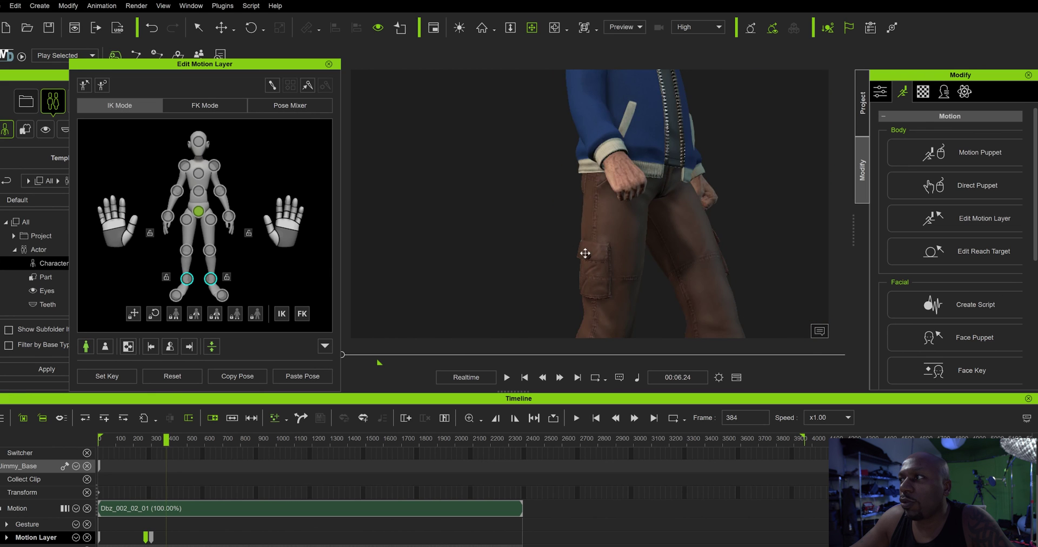
right_click_drag(585, 253, 217, 276)
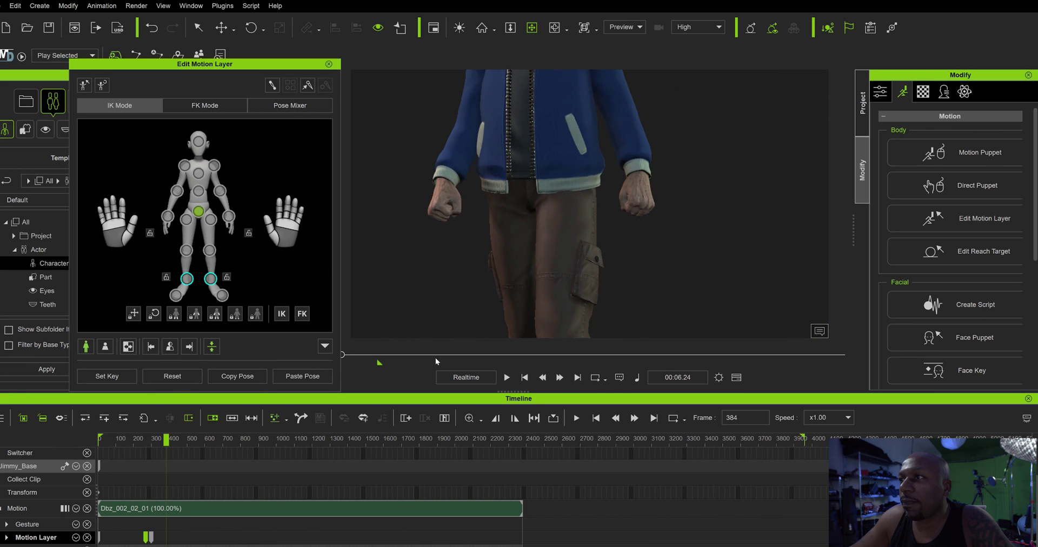
left_click_drag(168, 442, 190, 442)
scroll(529, 307, "down", 3)
scroll(528, 307, "down", 4)
middle_click_drag(531, 296, 560, 282)
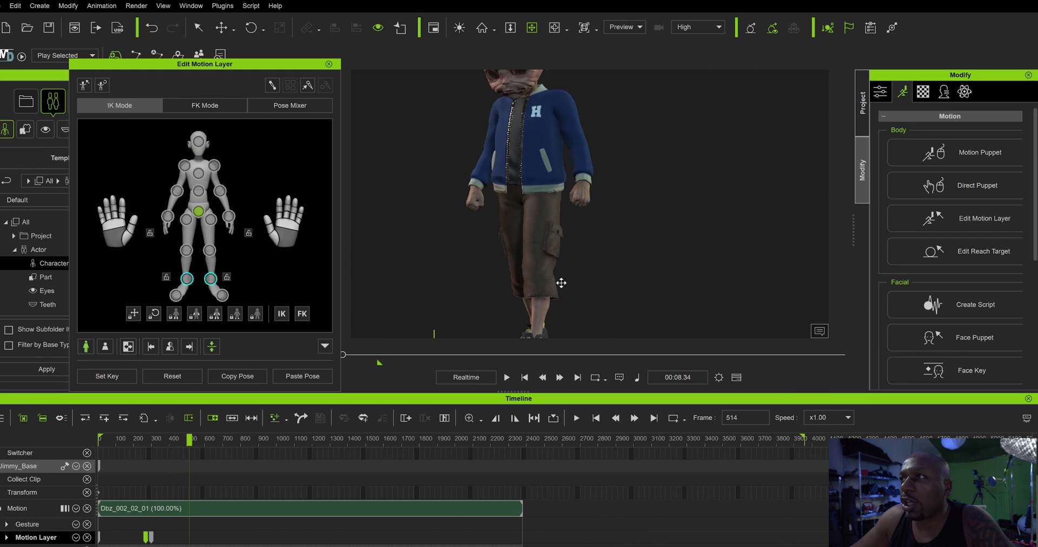
right_click_drag(598, 286, 686, 297)
Open the left hand's fingers at frame 972
left_click_drag(190, 439, 280, 441)
middle_click_drag(500, 227, 497, 253)
right_click_drag(523, 244, 750, 271)
right_click_drag(672, 237, 518, 314)
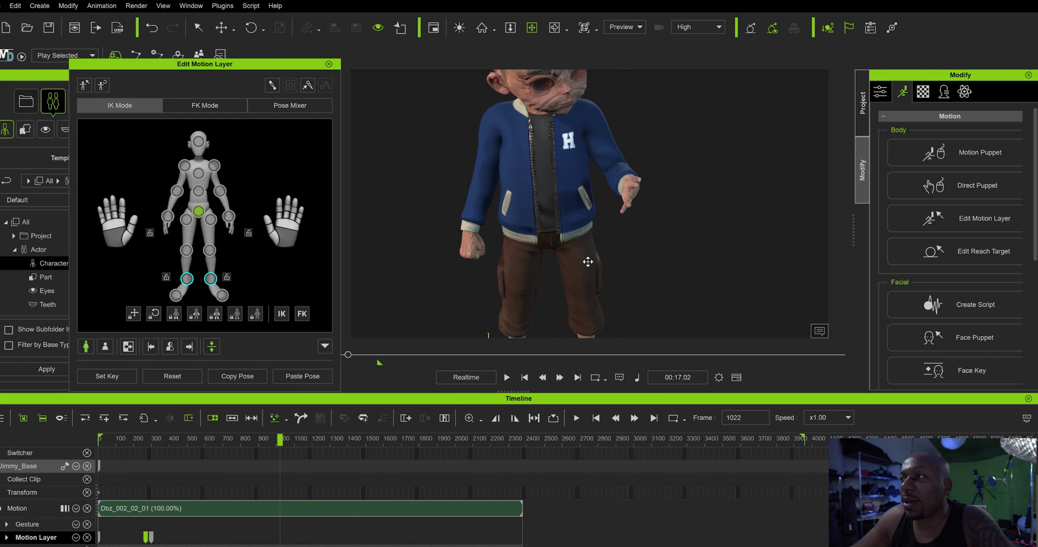
left_click_drag(278, 441, 270, 442)
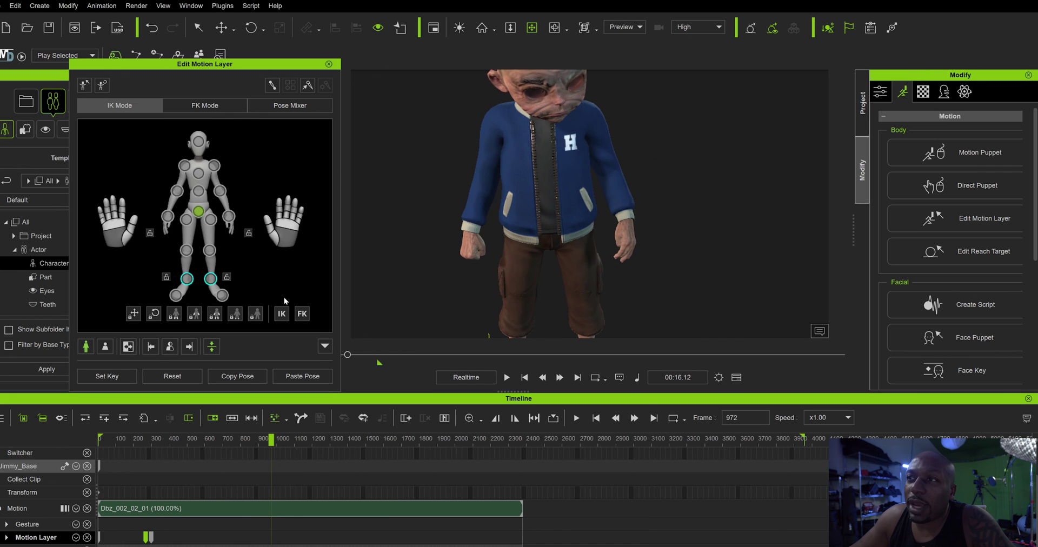
left_click_drag(283, 223, 419, 190)
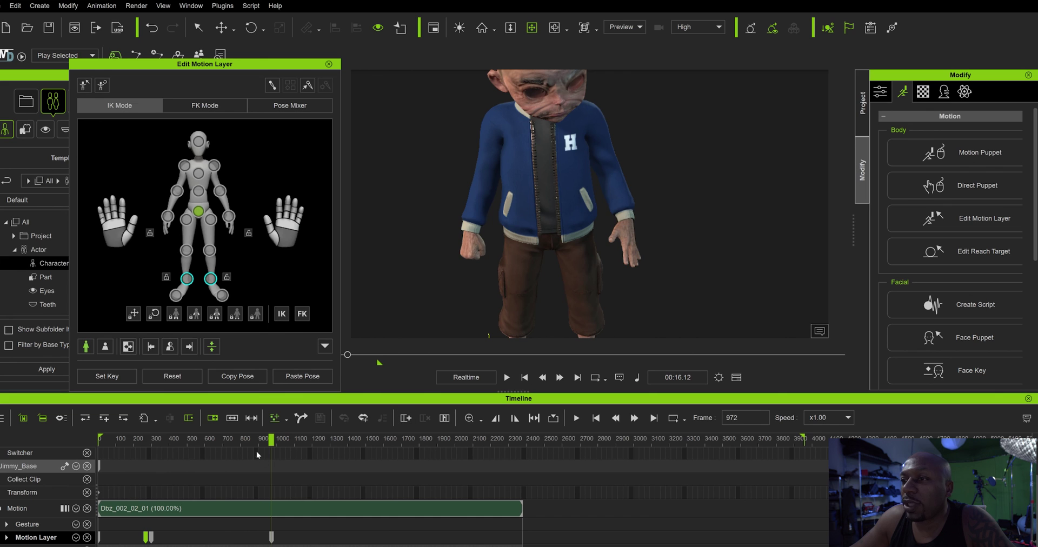
Make a left-hand fist at frame 935 and close the right hand's fingers at frame 917
left_click_drag(269, 440, 268, 441)
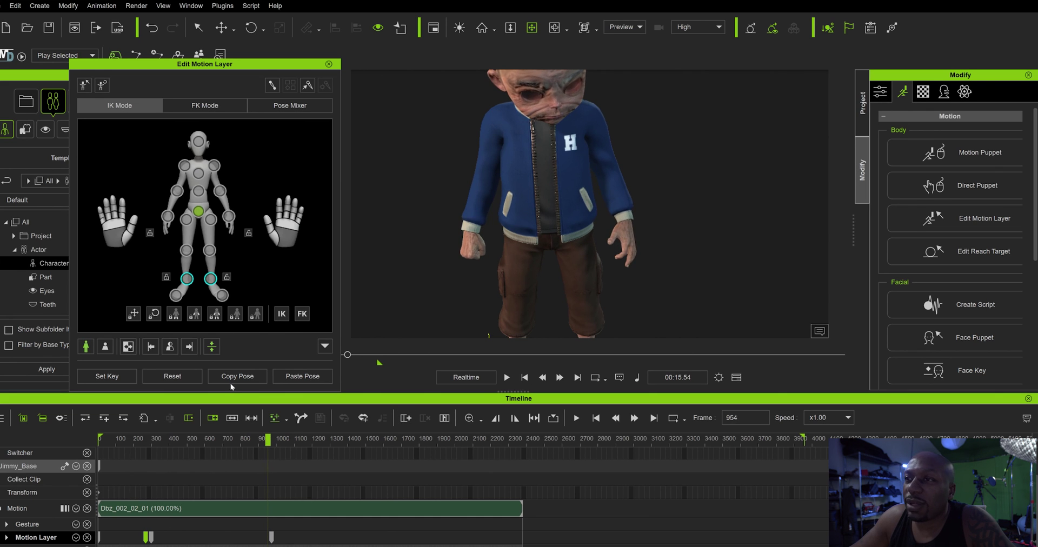
left_click_drag(288, 221, 275, 396)
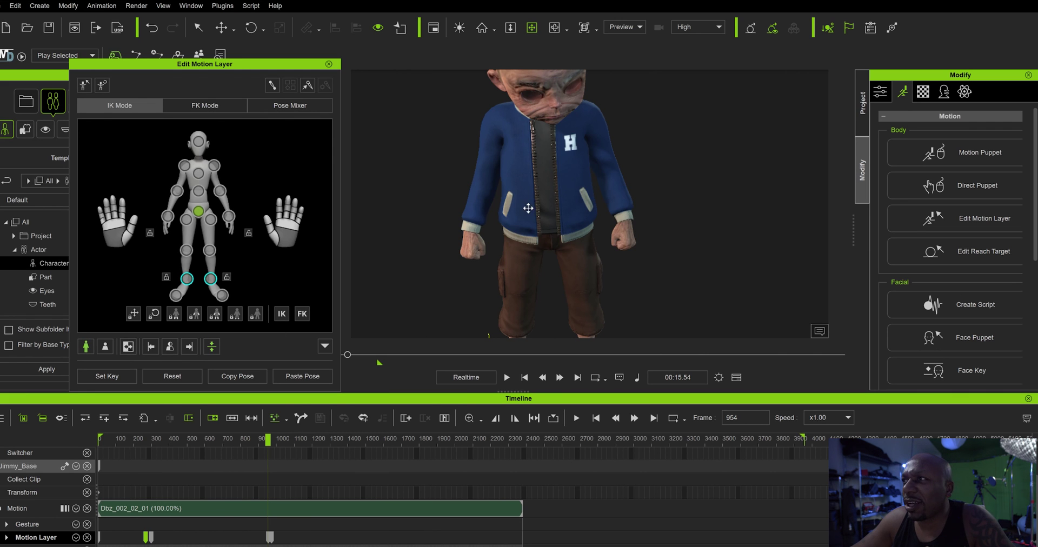
right_click_drag(529, 219, 499, 123)
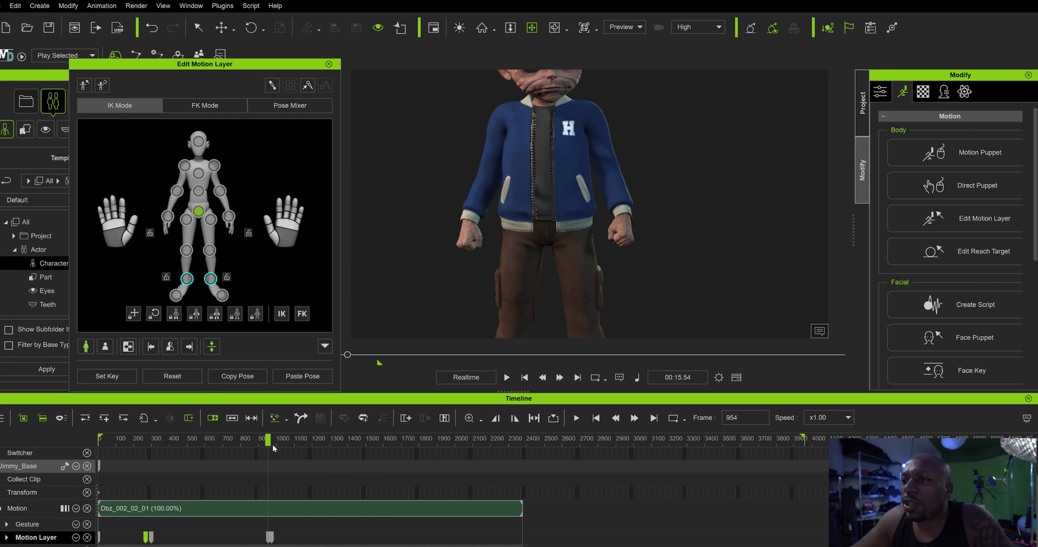
left_click_drag(269, 441, 278, 461)
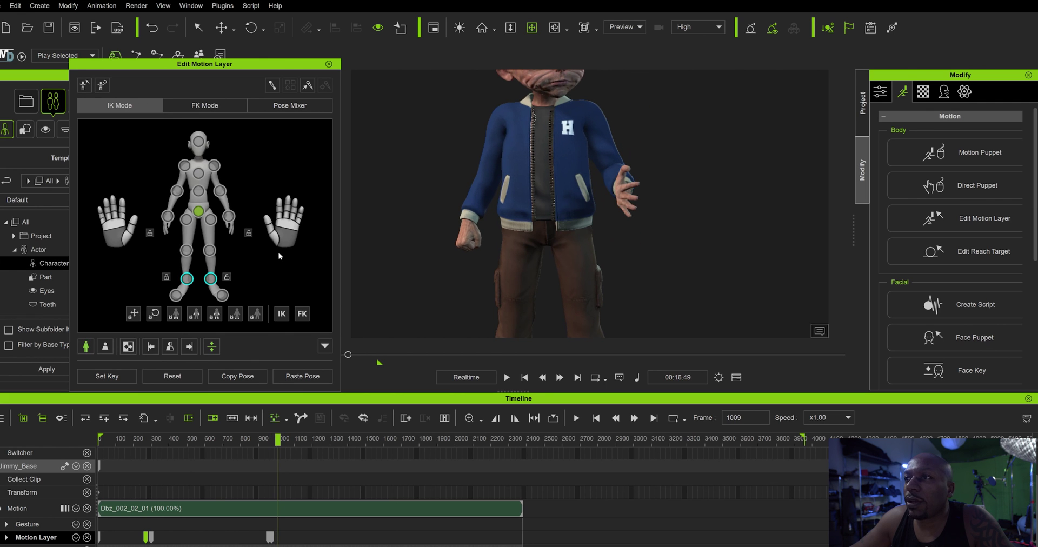
left_click_drag(284, 224, 288, 265)
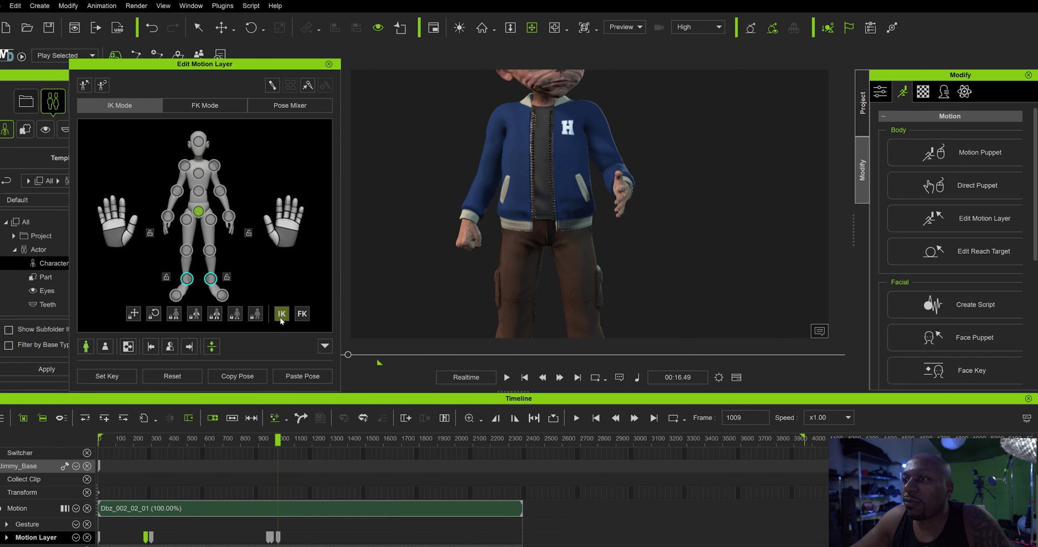
Select the right hand and frame the raised hand at frame 1240
left_click(280, 204)
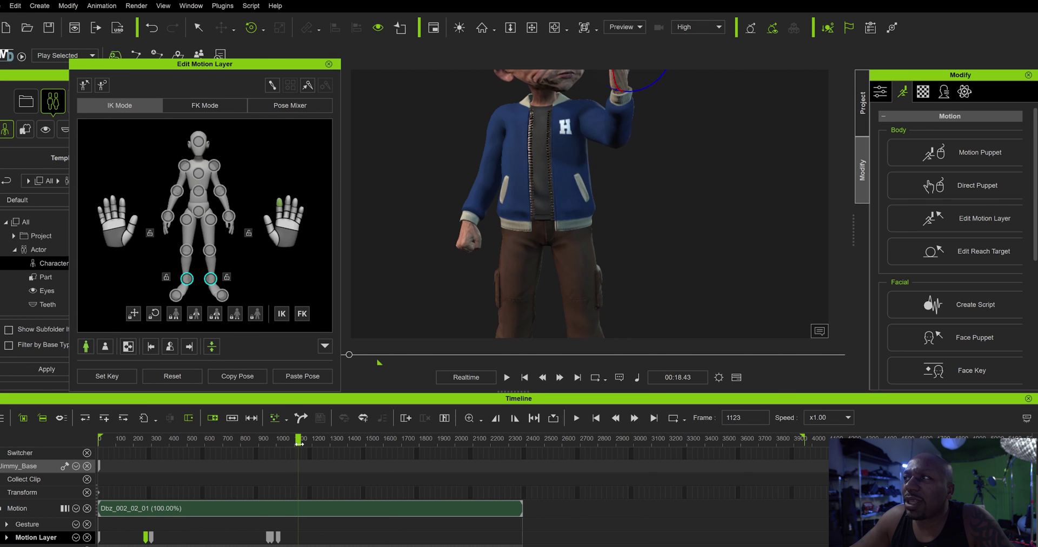
left_click(532, 28)
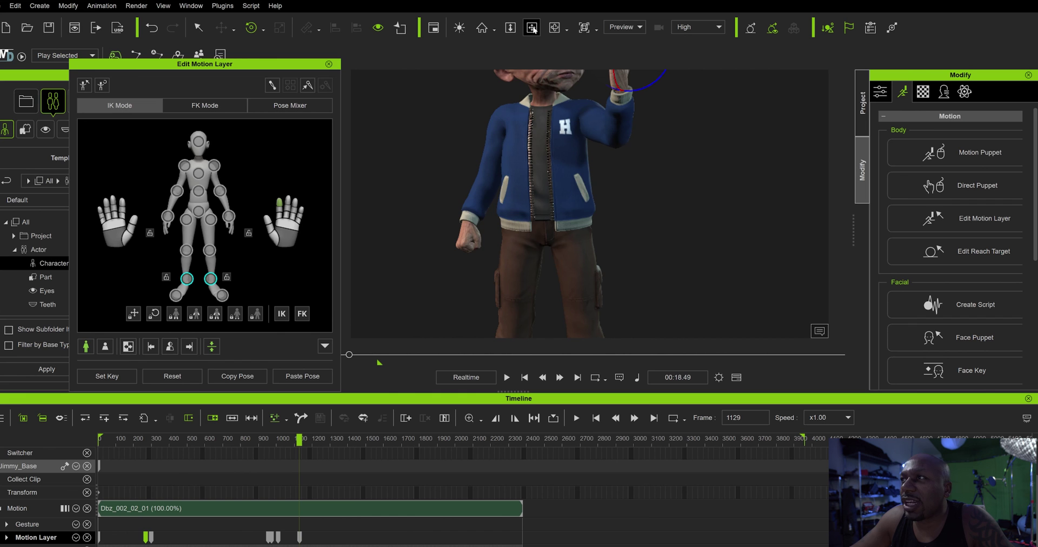
left_click_drag(599, 175, 674, 180)
left_click_drag(510, 148, 505, 273)
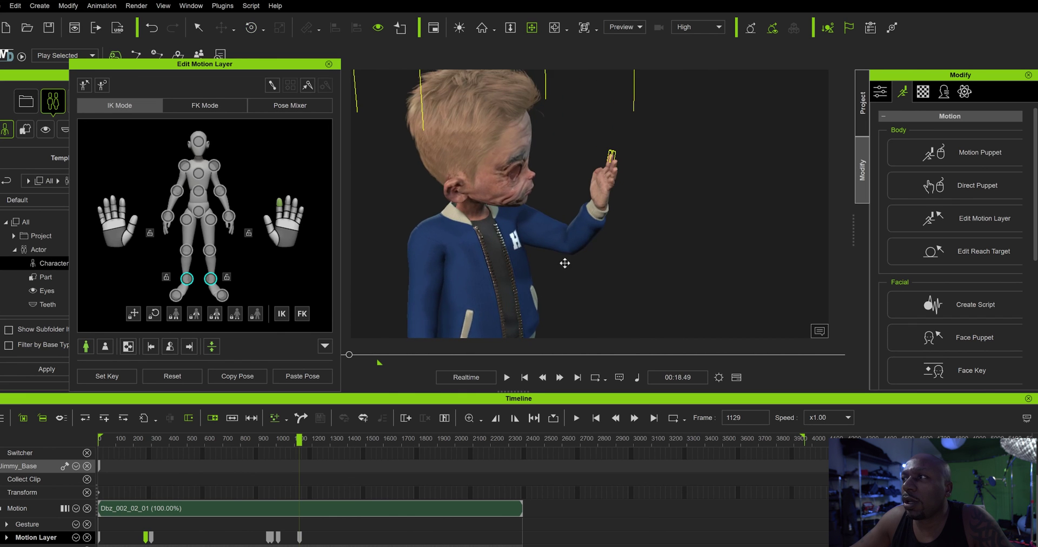
right_click_drag(565, 264, 750, 260)
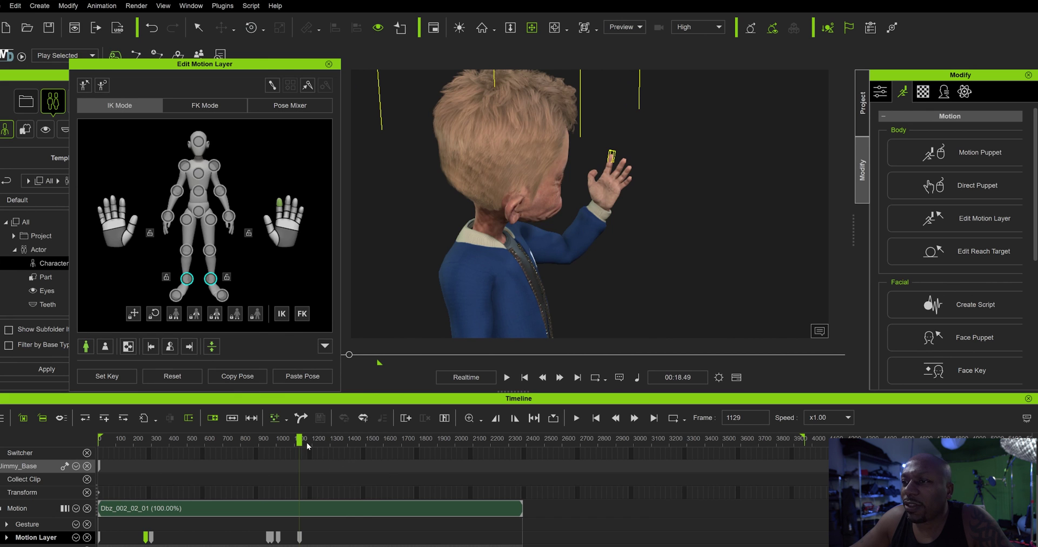
left_click_drag(307, 442, 319, 444)
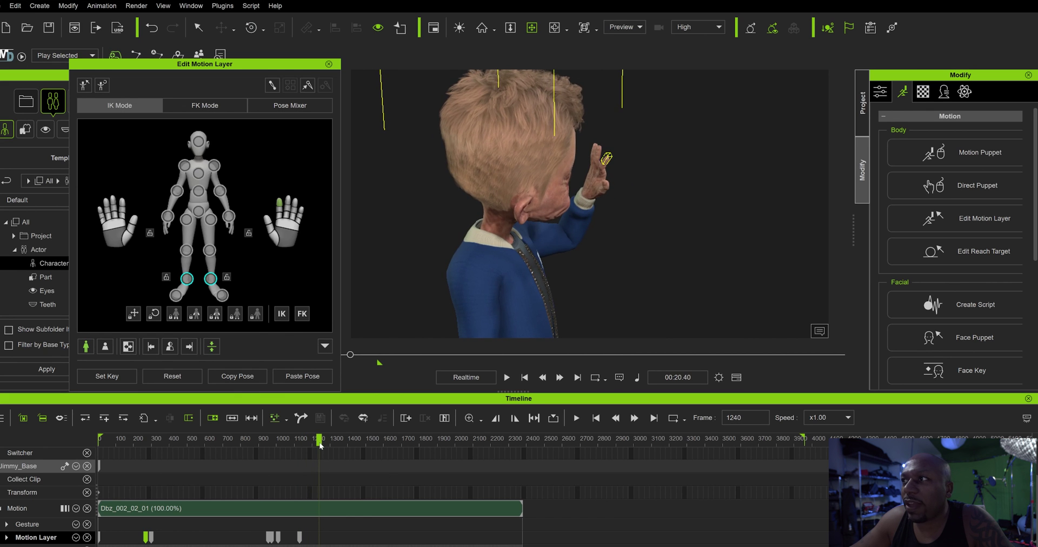
Curl the raised hand's fingers, rotate the hand and bend a single finger
left_click_drag(282, 223, 303, 135)
left_click(279, 207)
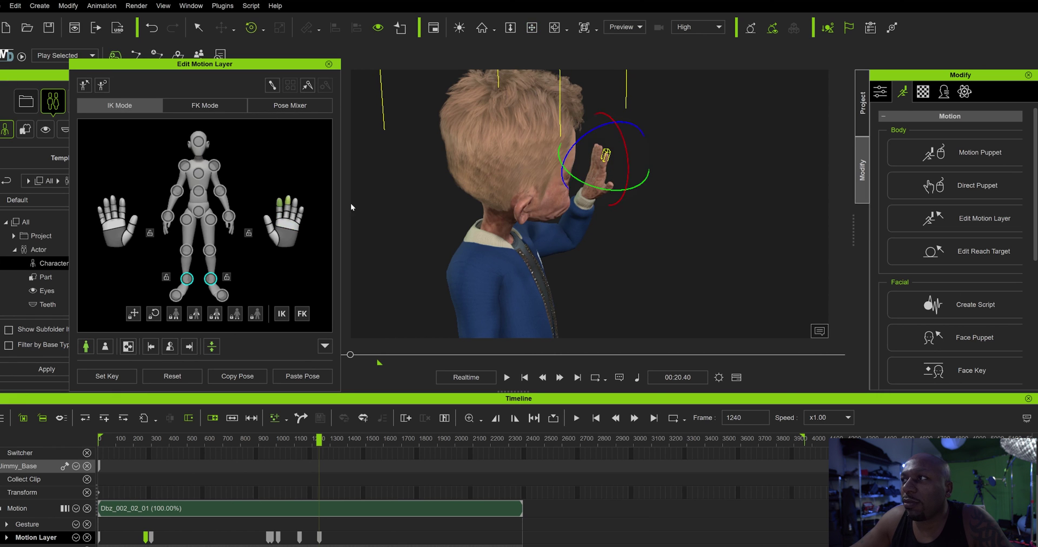
left_click_drag(600, 125, 555, 128)
left_click(278, 218)
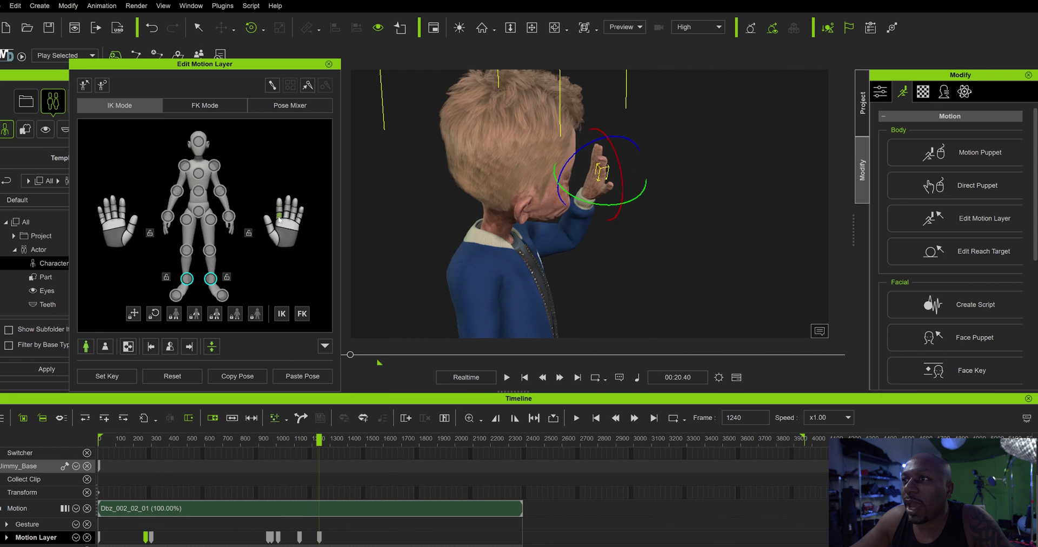
left_click_drag(577, 148, 535, 184)
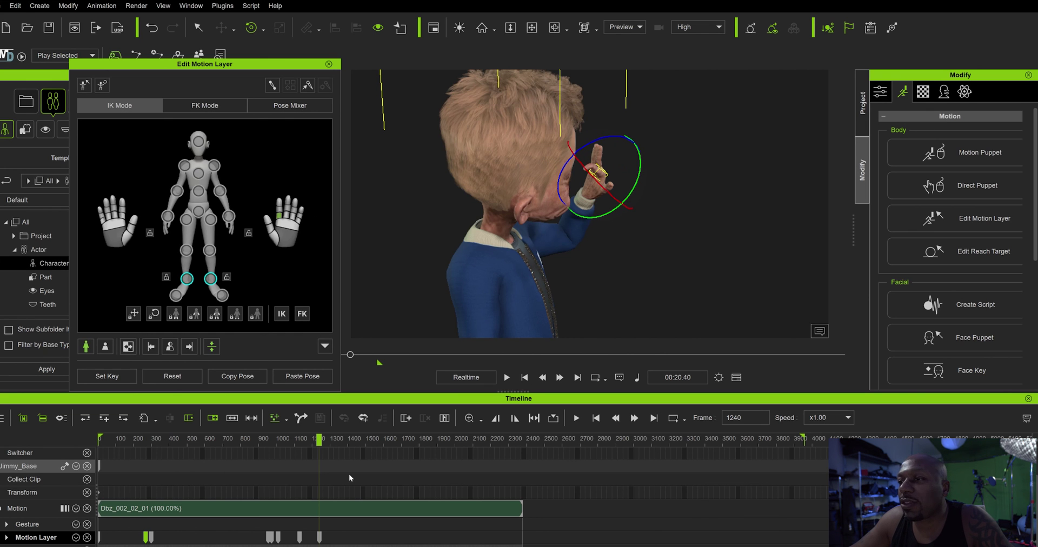
left_click_drag(319, 441, 263, 442)
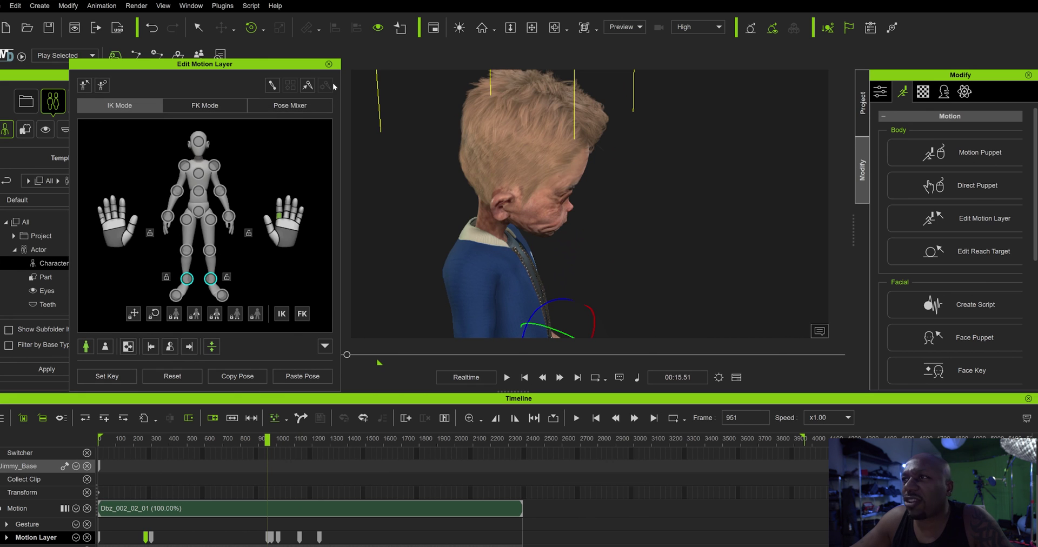
Reframe Jimmy from the front at frame 680 and show his bones and IK effectors
left_click(533, 27)
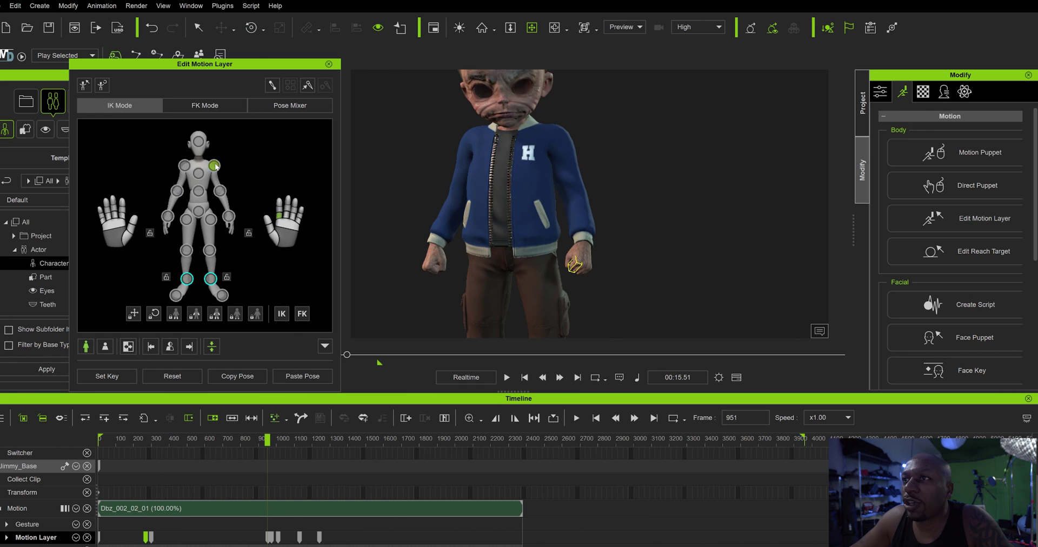
left_click_drag(251, 445, 220, 445)
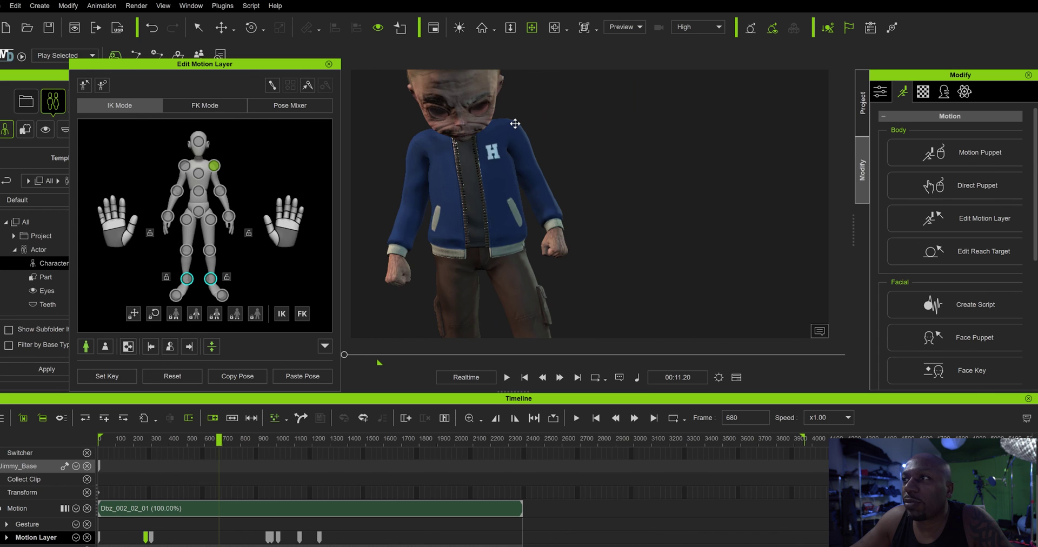
left_click_drag(515, 124, 515, 125)
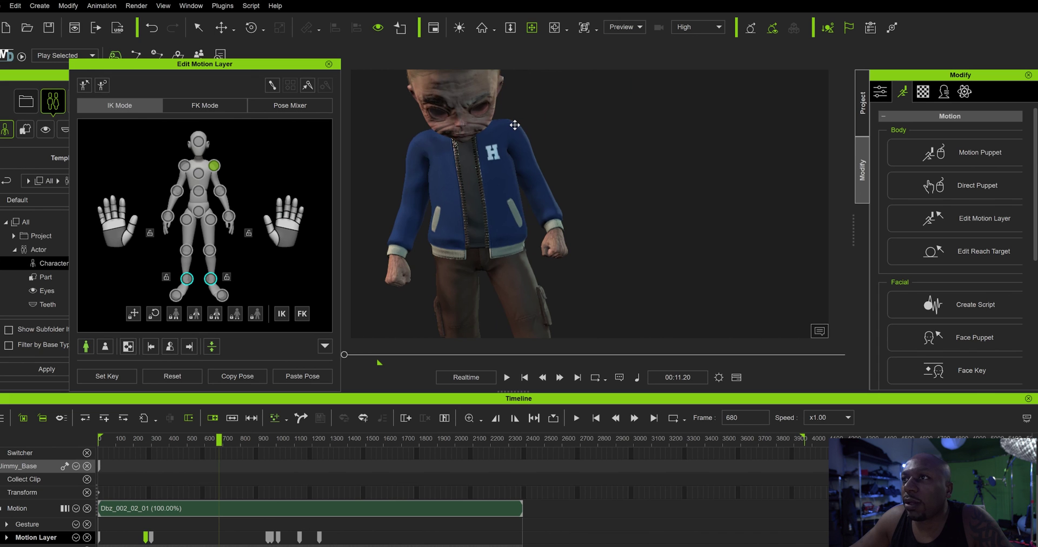
left_click(313, 86)
left_click(274, 87)
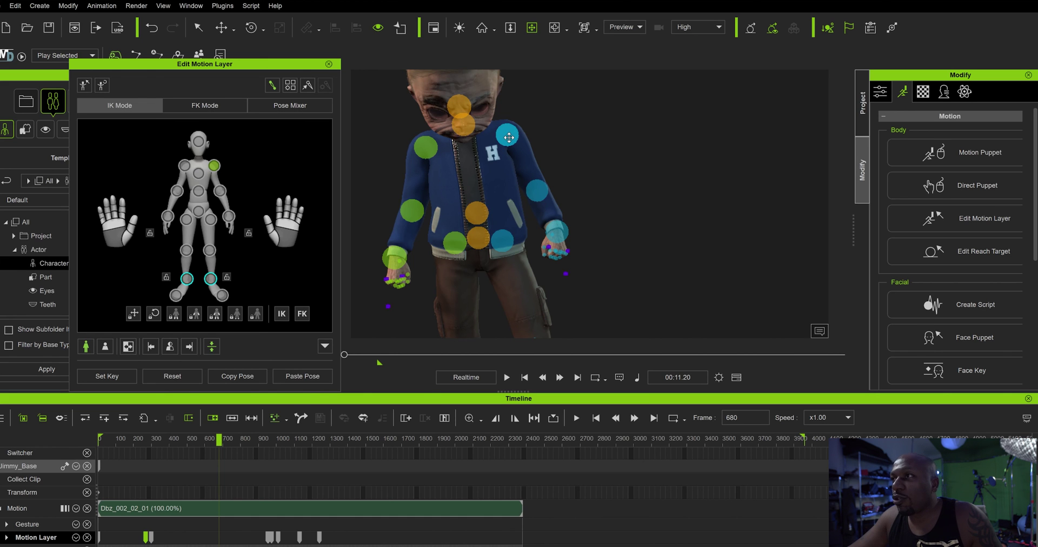
Rotate both shoulder effectors to swing Jimmy's arms outward
key("e")
left_click_drag(466, 109, 466, 113)
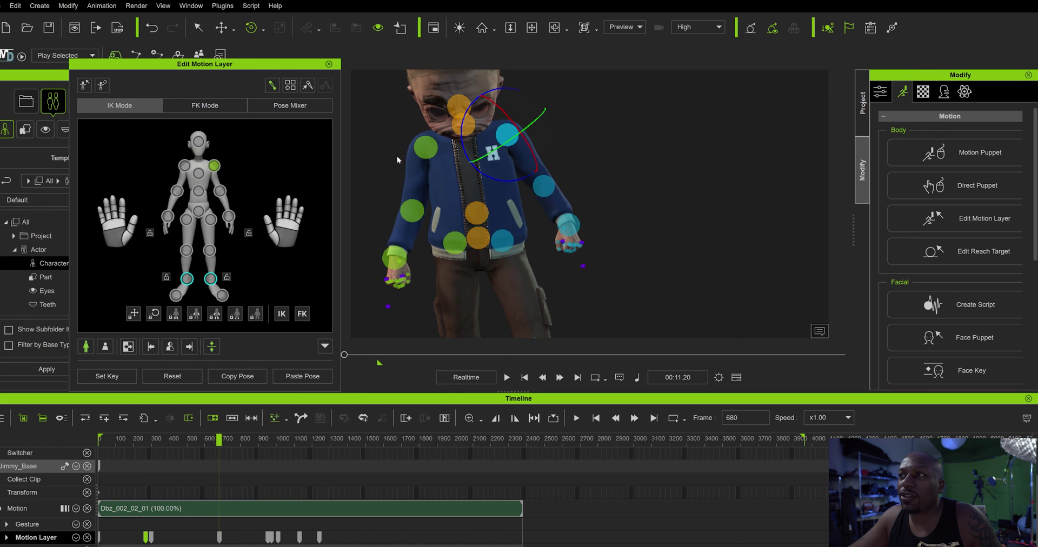
left_click(424, 150)
left_click_drag(413, 141, 416, 141)
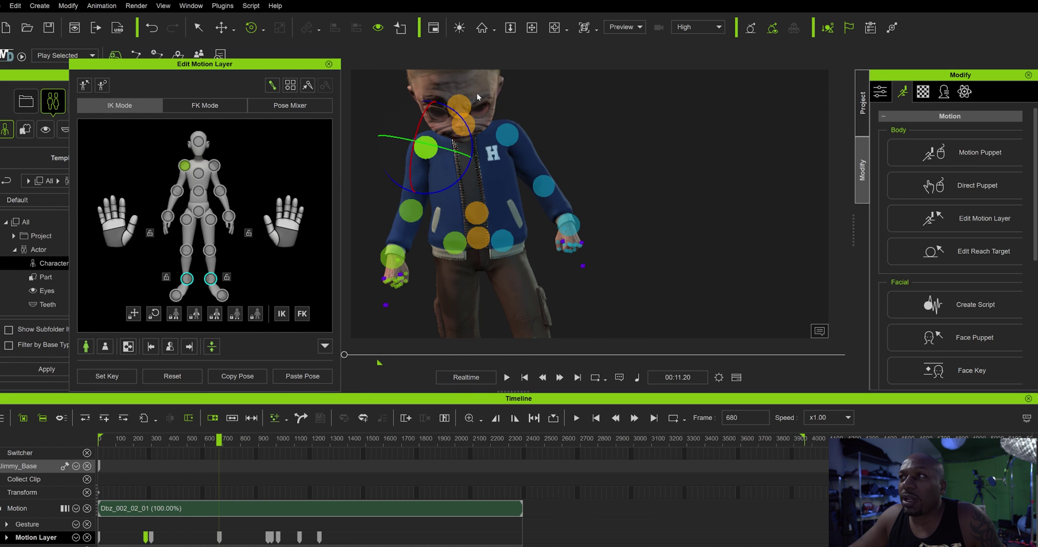
Shift Jimmy's head so the body leans right, then tilt the head back up
left_click(199, 143)
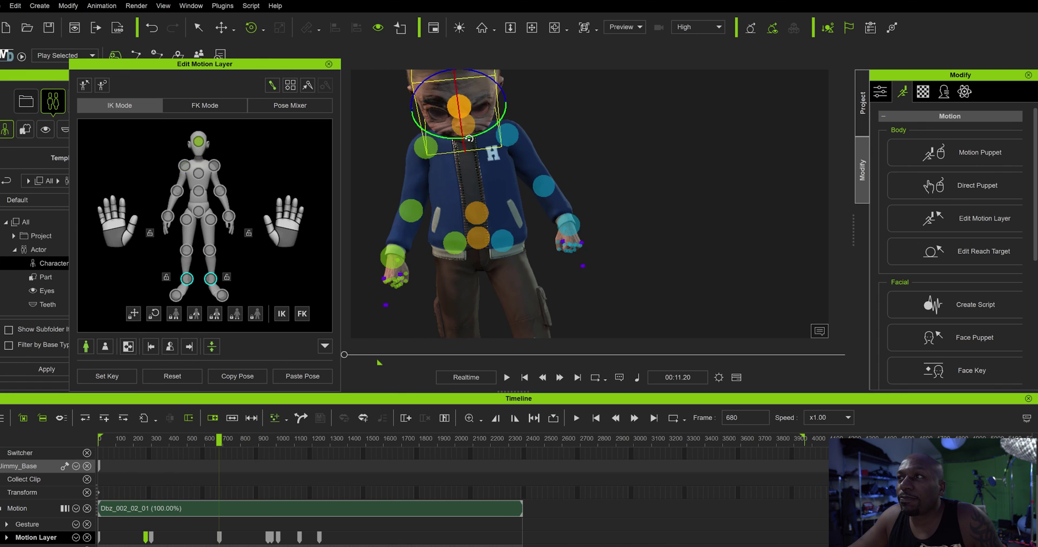
left_click(532, 27)
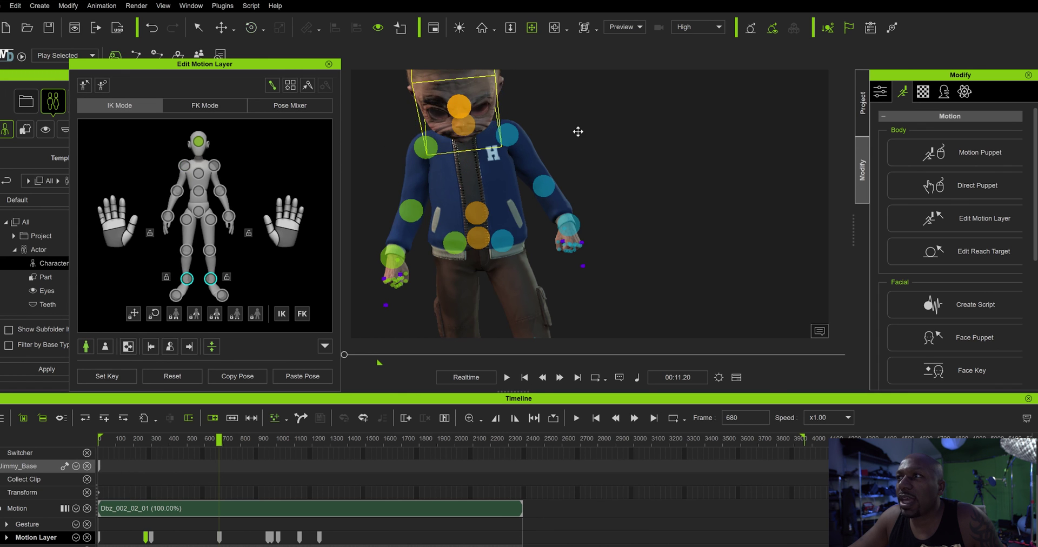
right_click_drag(578, 132, 371, 148)
left_click_drag(443, 175, 508, 178)
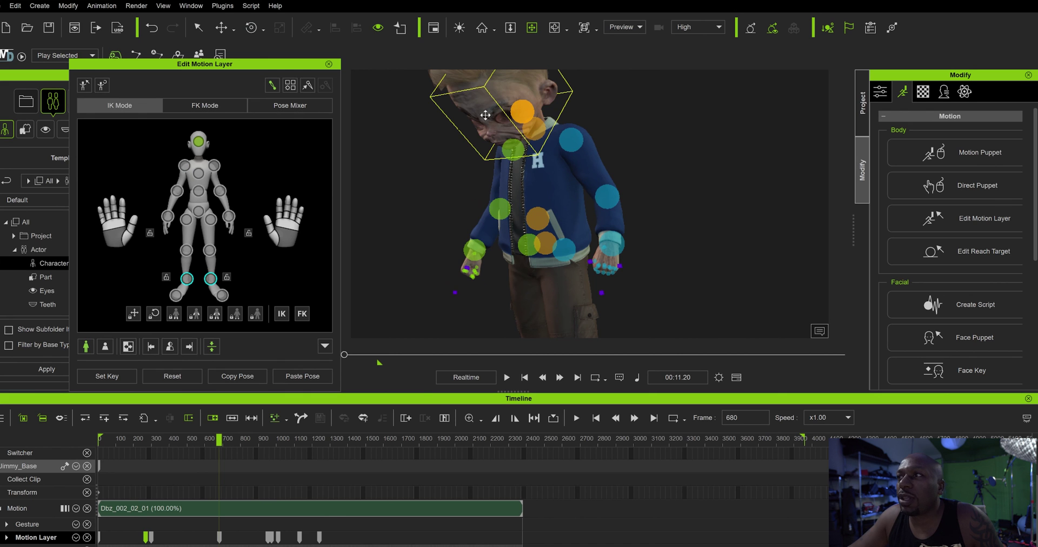
key("e")
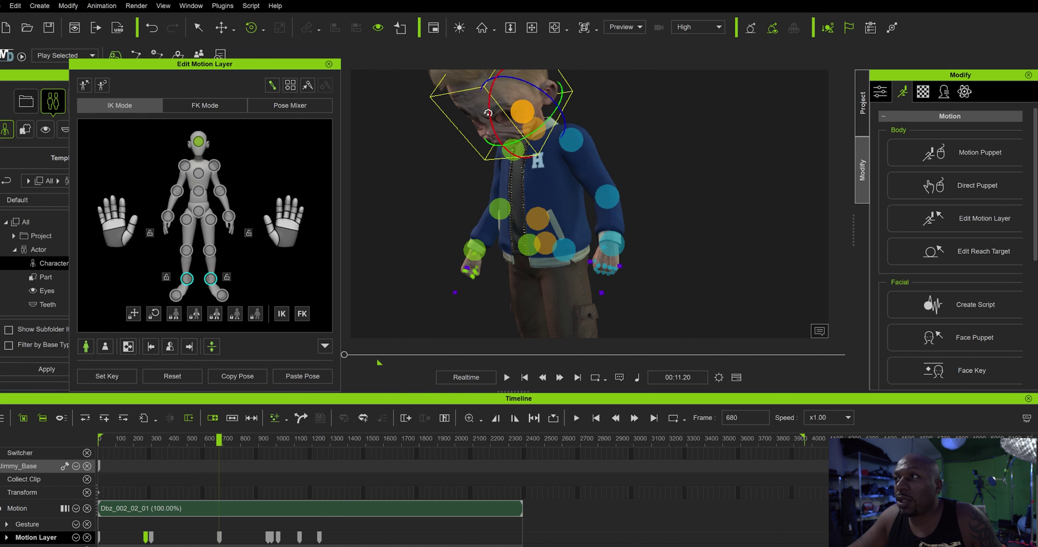
left_click_drag(488, 113, 494, 75)
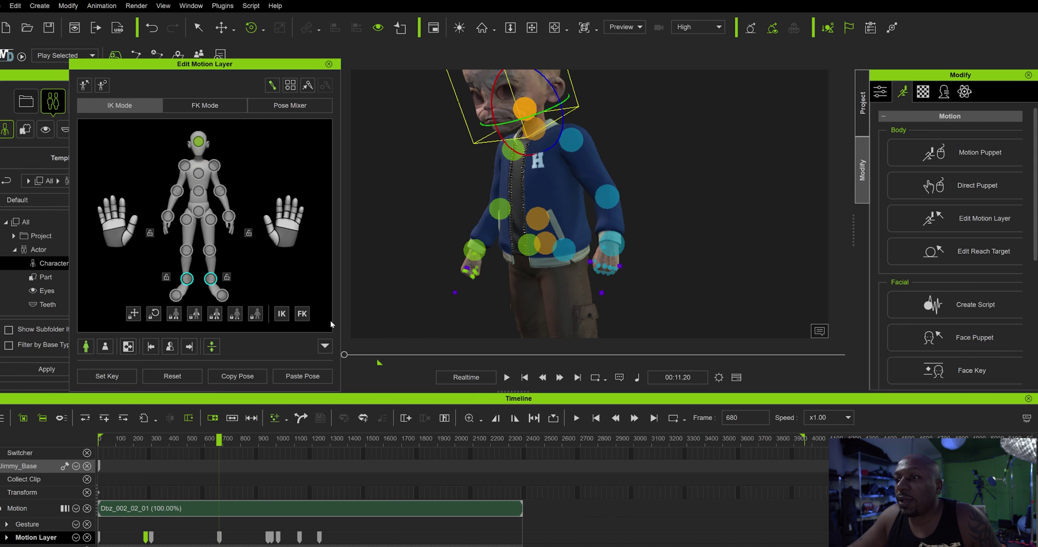
left_click_drag(215, 441, 409, 469)
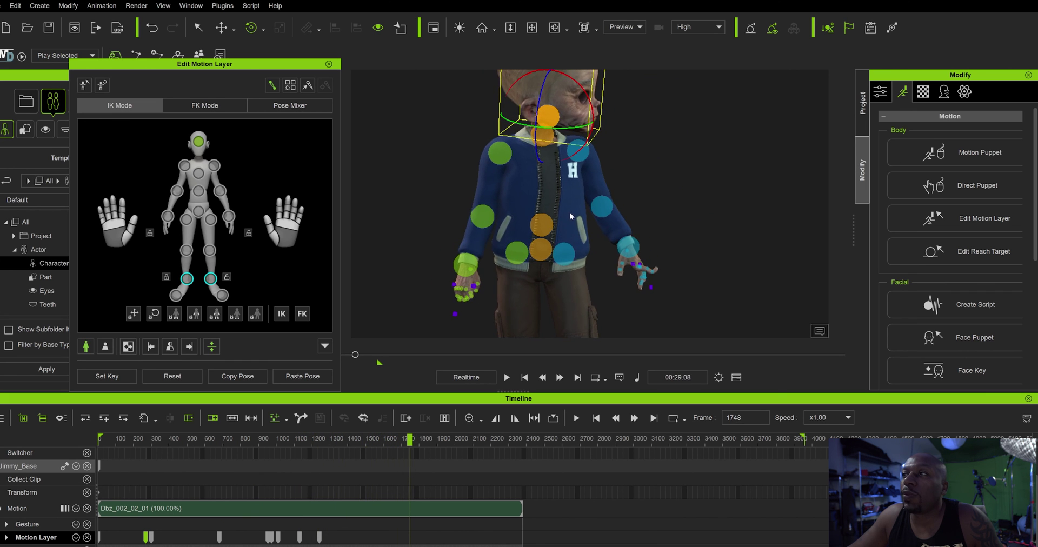